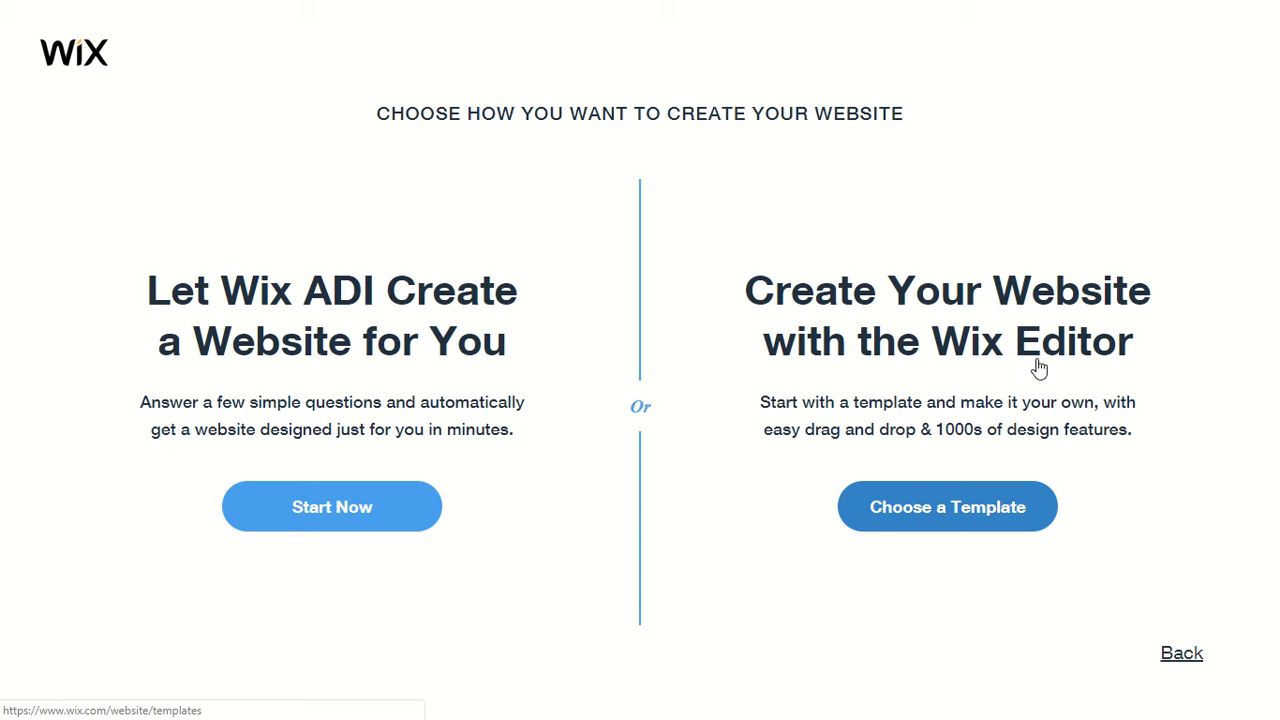
- Choose to build the website with the Wix Editor from a template and browse the Blank Templates
click(959, 511)
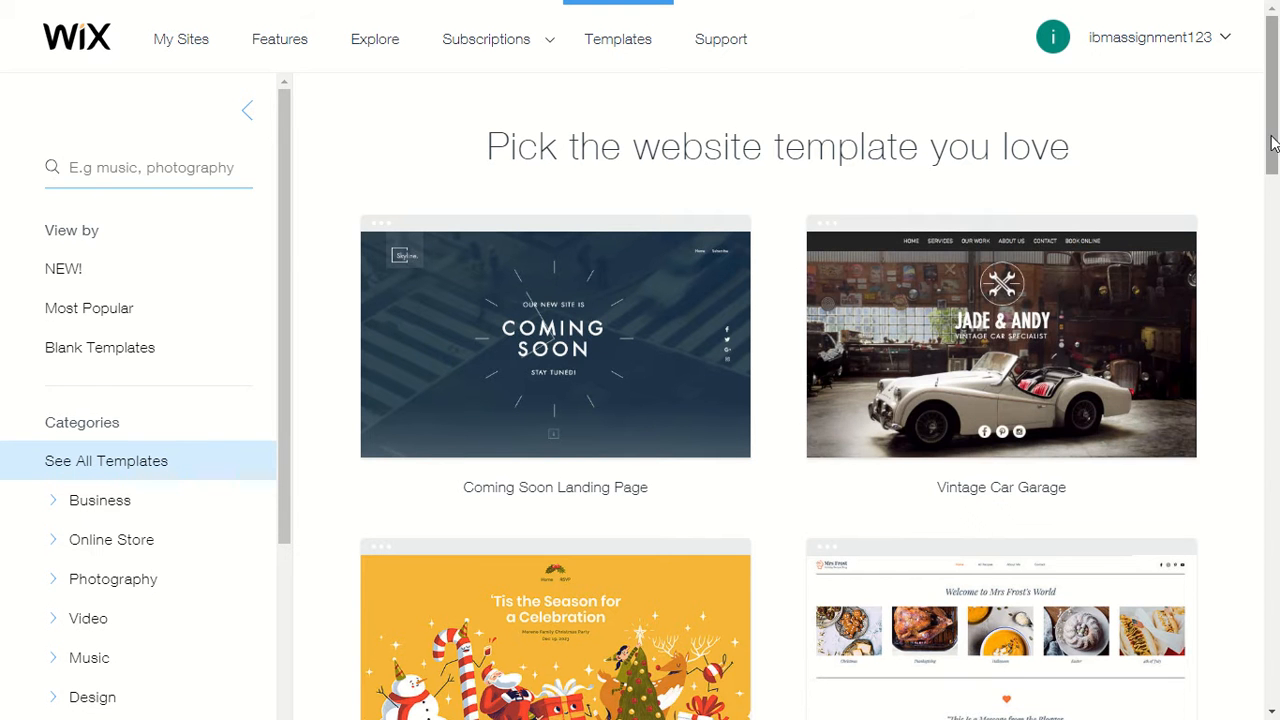
drag(1272, 143, 1275, 157)
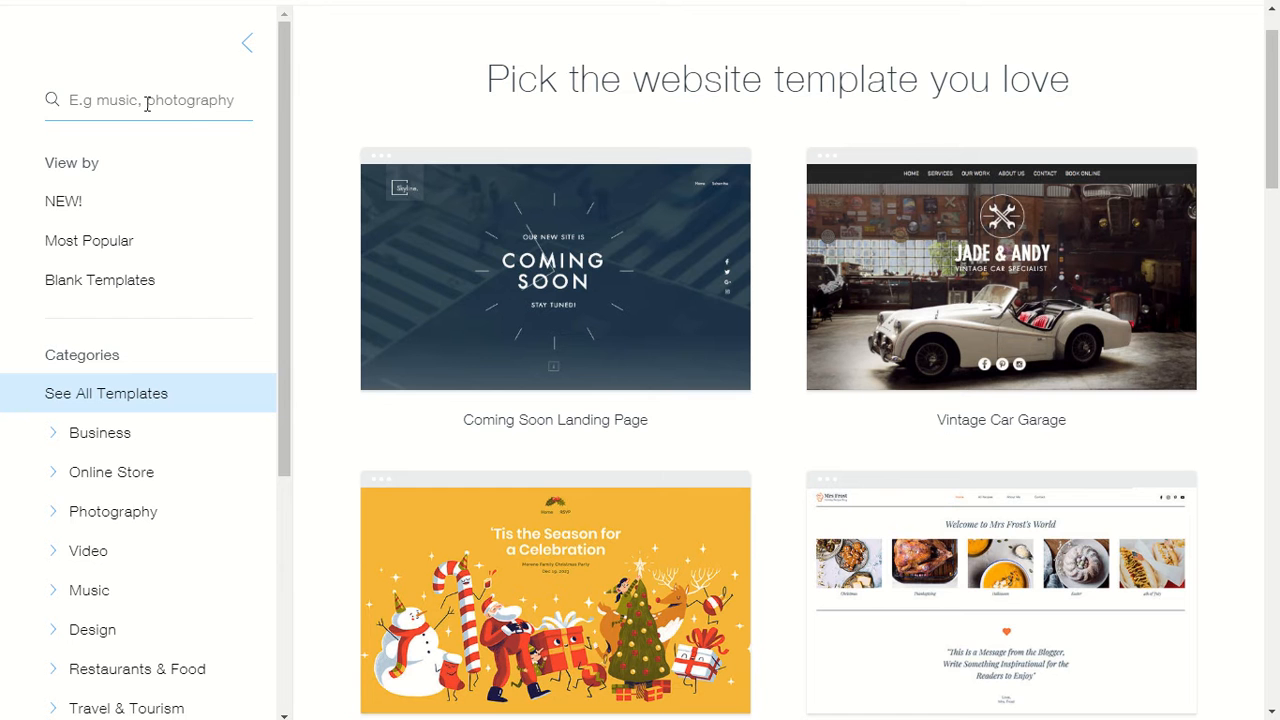
drag(281, 329, 282, 365)
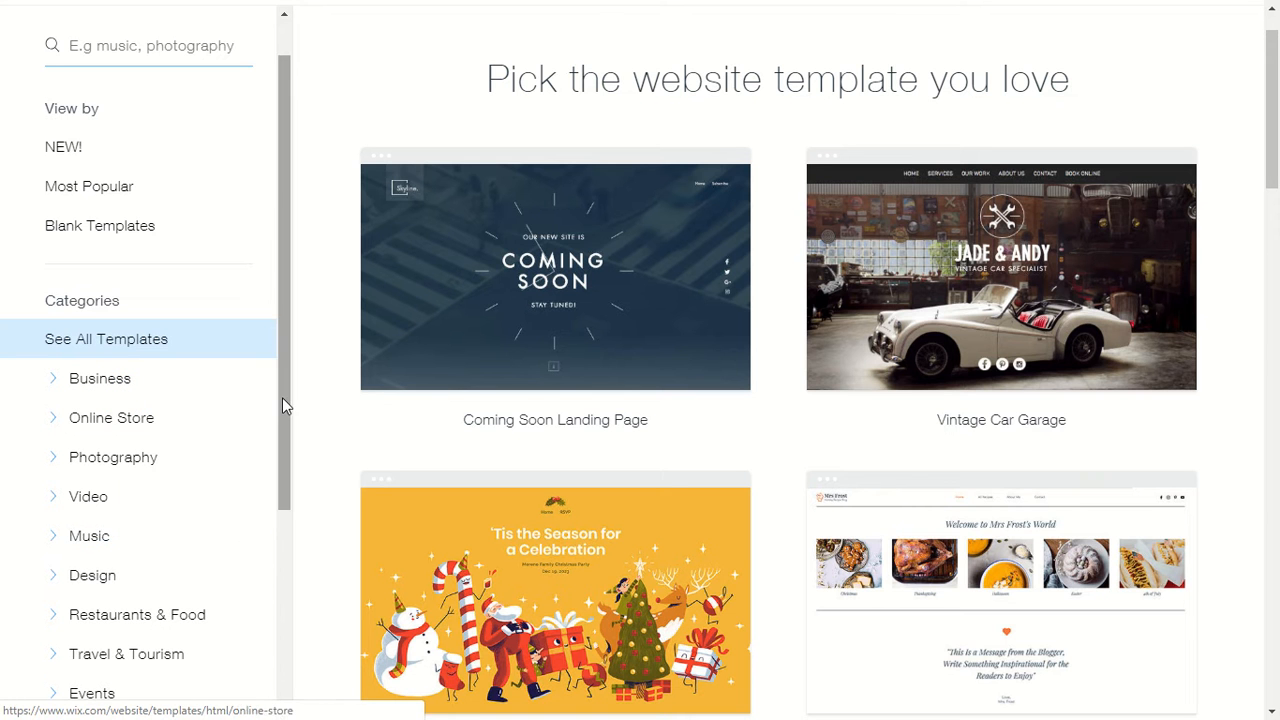
click(138, 238)
mouse_move(509, 297)
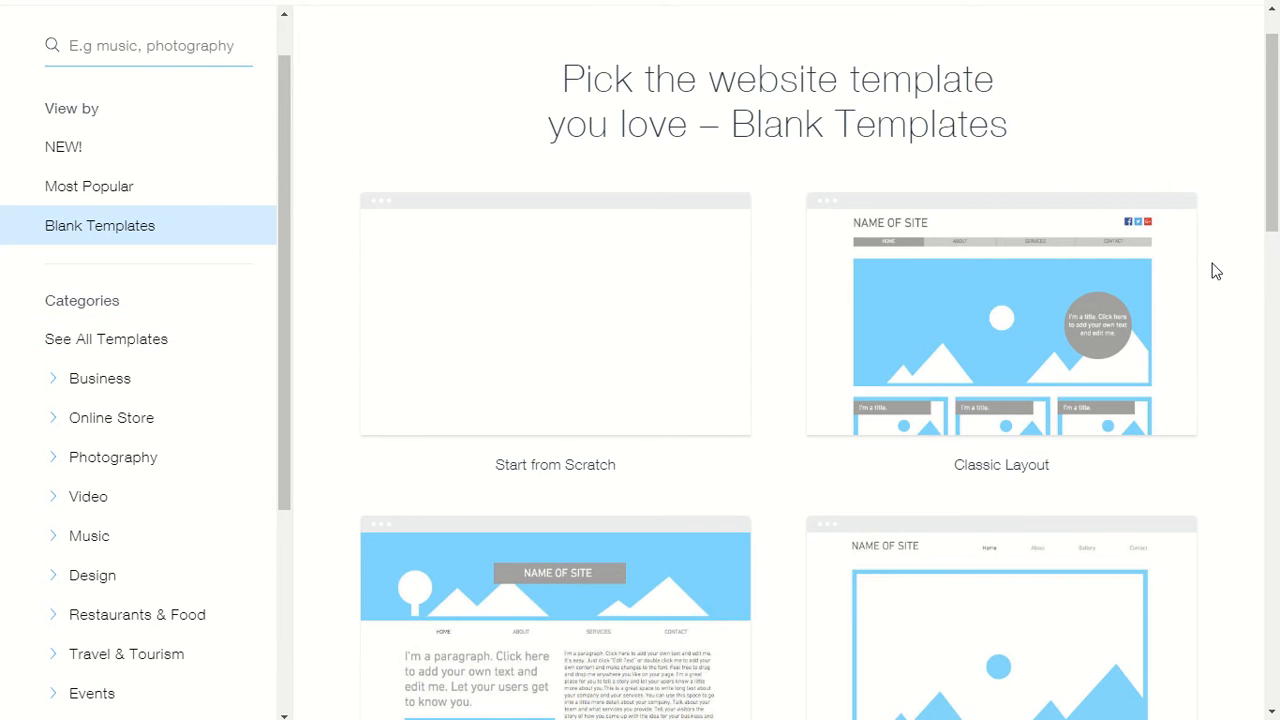
scroll(1212, 272, down, 1)
scroll(1217, 276, down, 1)
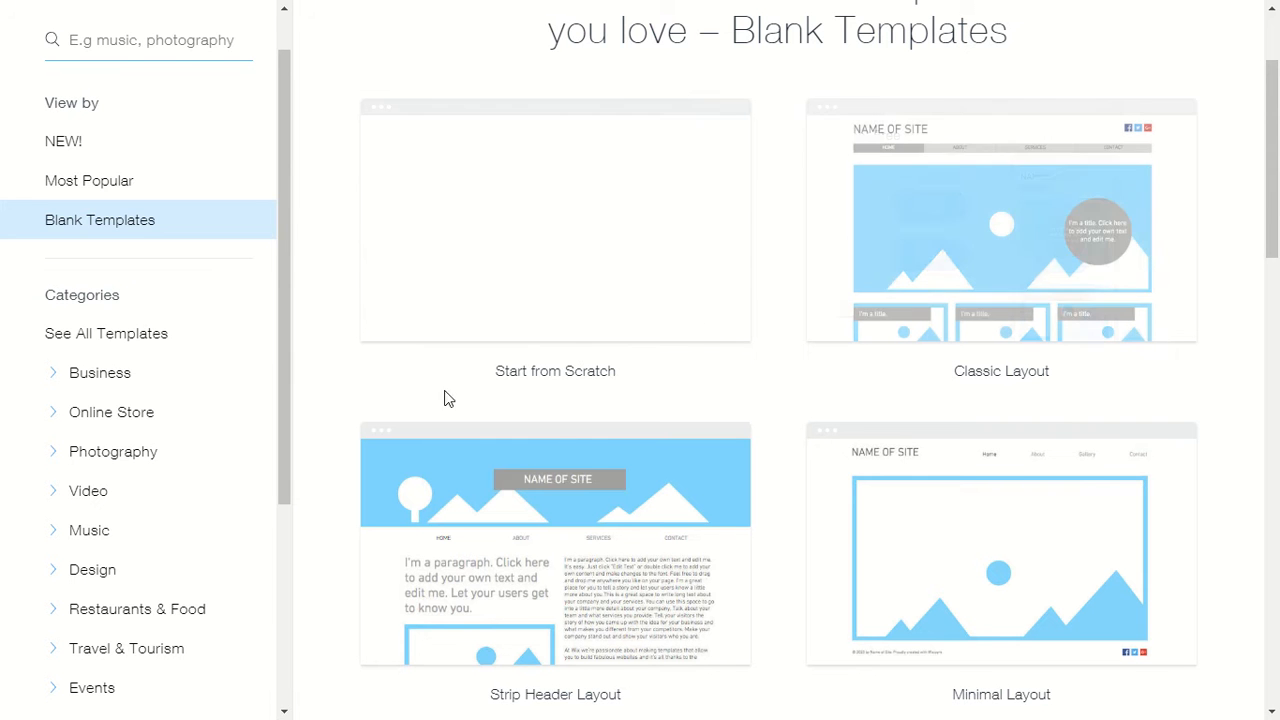
- Browse the Business templates and open the Finance Consulting template for editing
click(137, 373)
mouse_move(1042, 342)
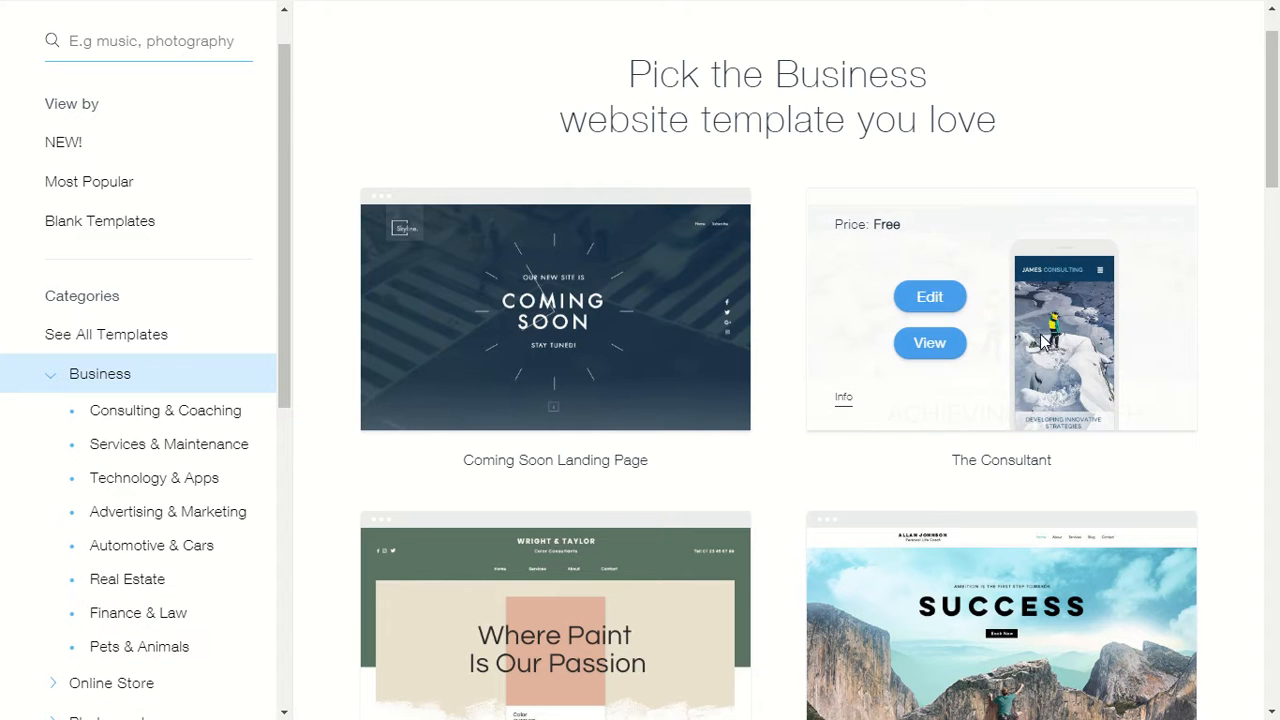
scroll(1221, 242, down, 6)
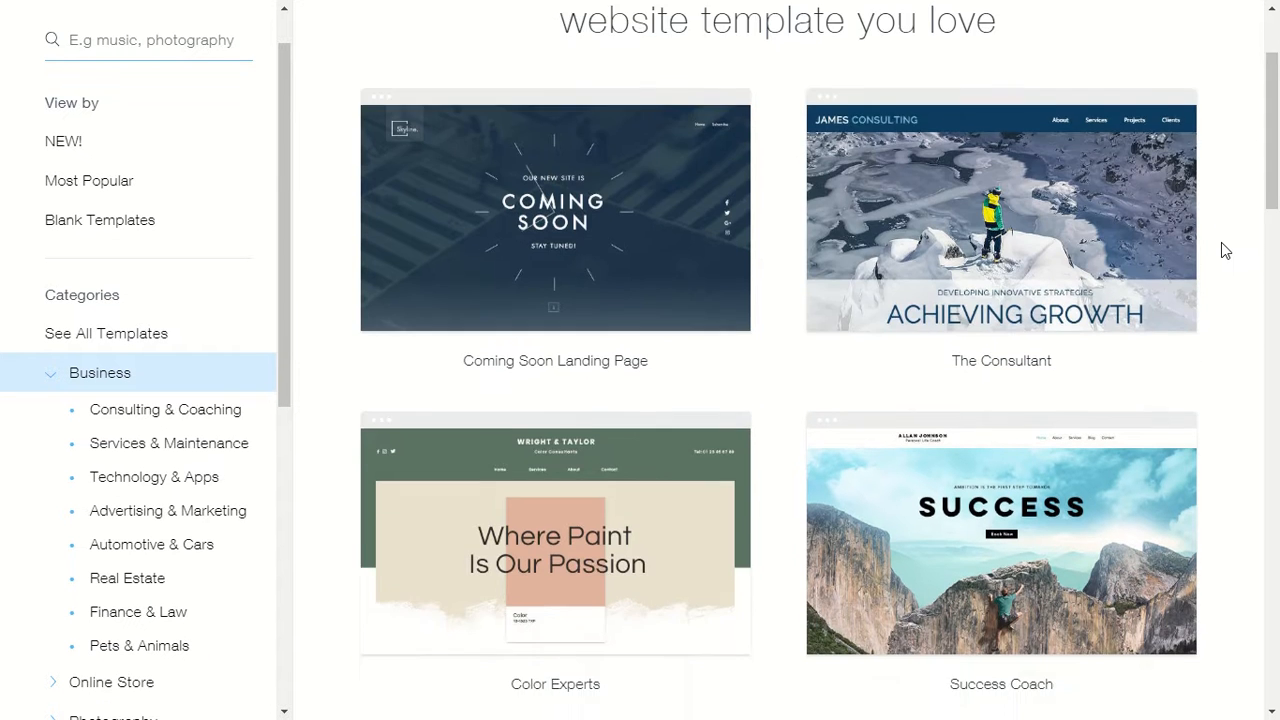
scroll(1222, 243, down, 5)
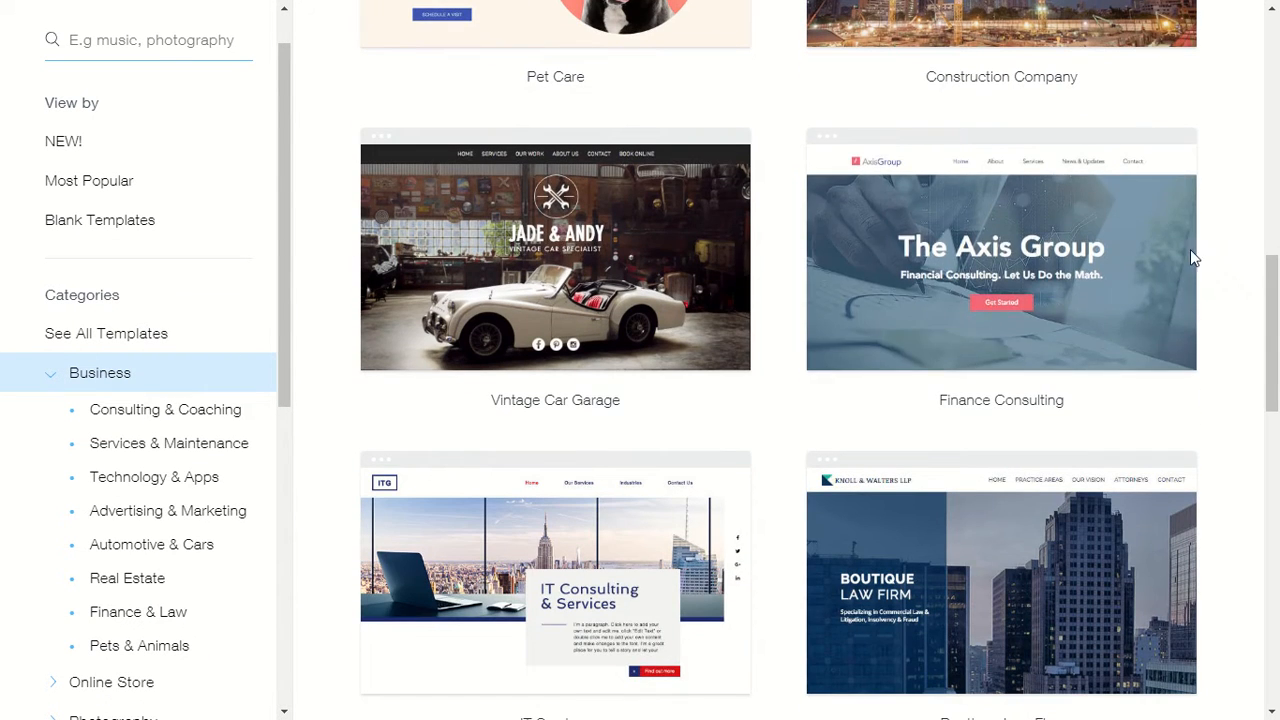
mouse_move(985, 269)
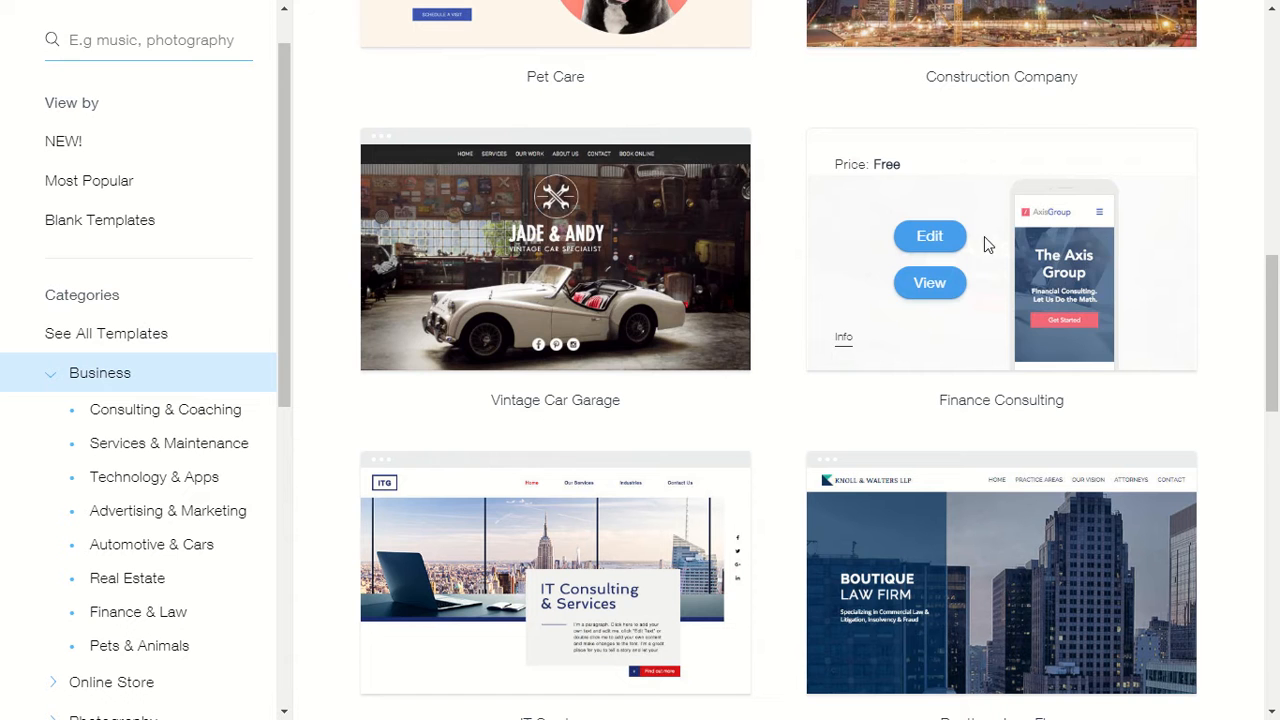
mouse_move(497, 245)
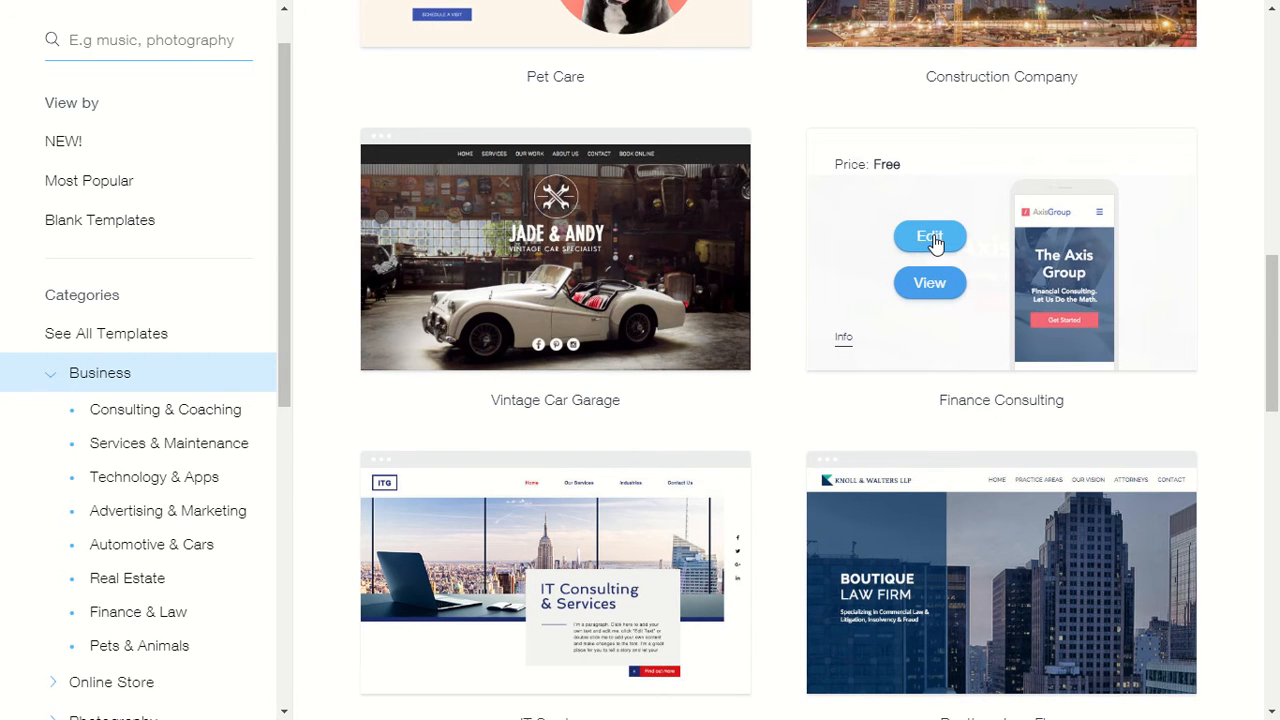
click(930, 240)
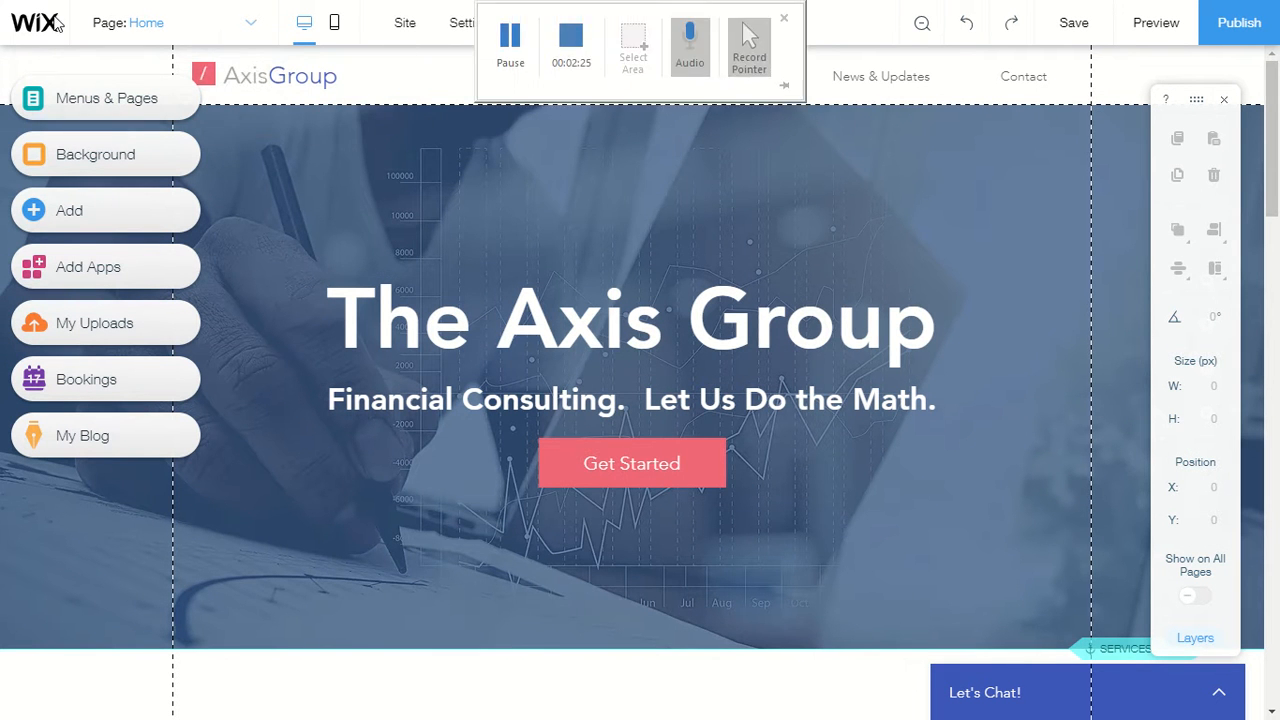
- View the site's About page and switch to the Services page
click(243, 32)
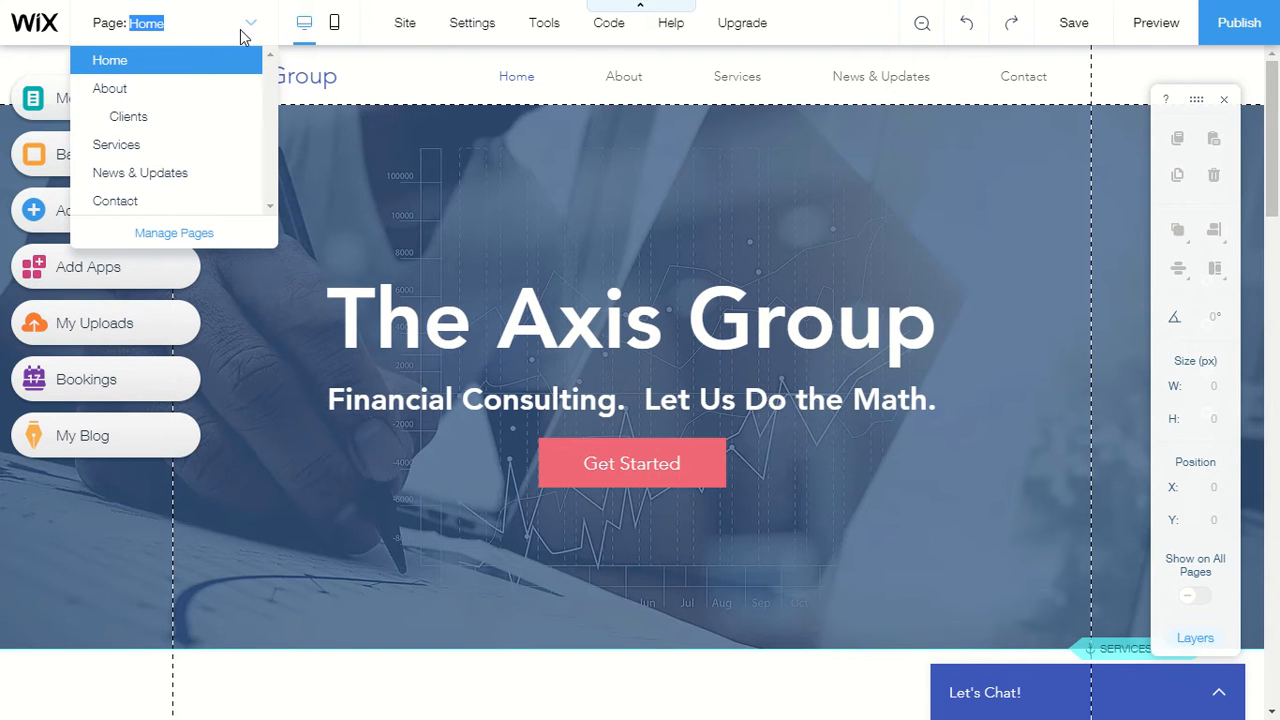
click(168, 92)
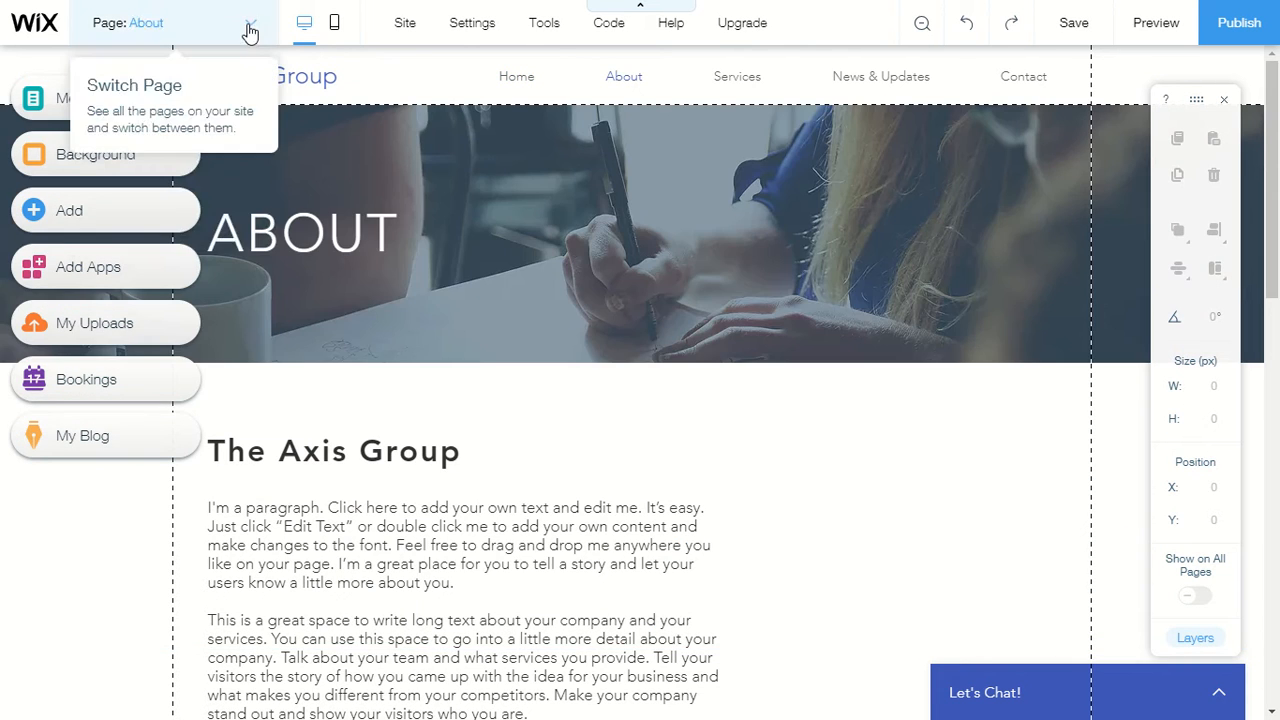
click(250, 30)
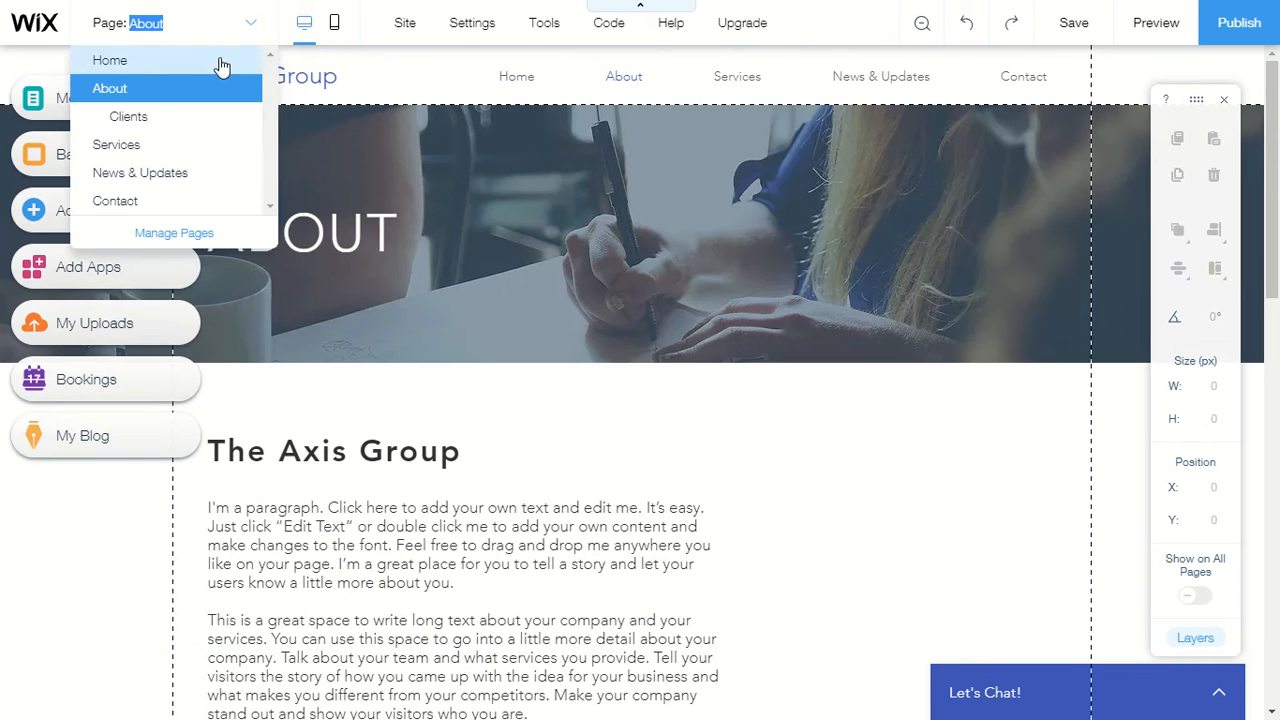
click(193, 152)
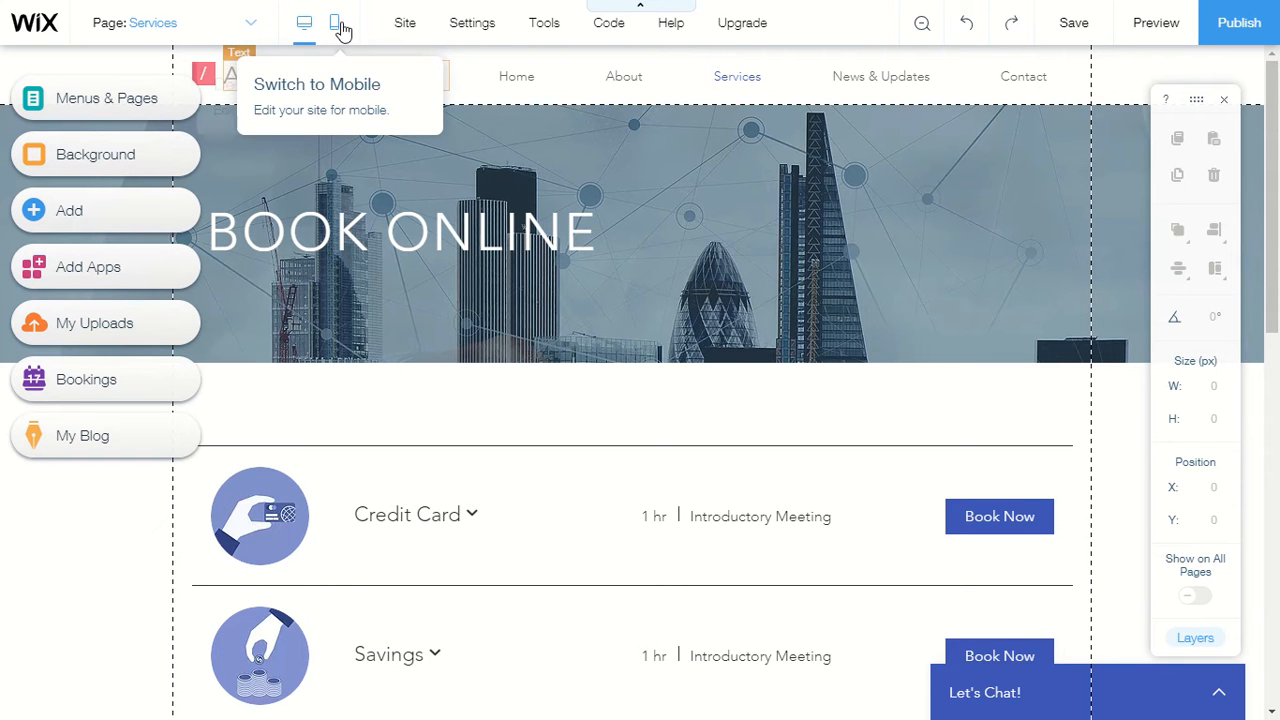
mouse_move(395, 35)
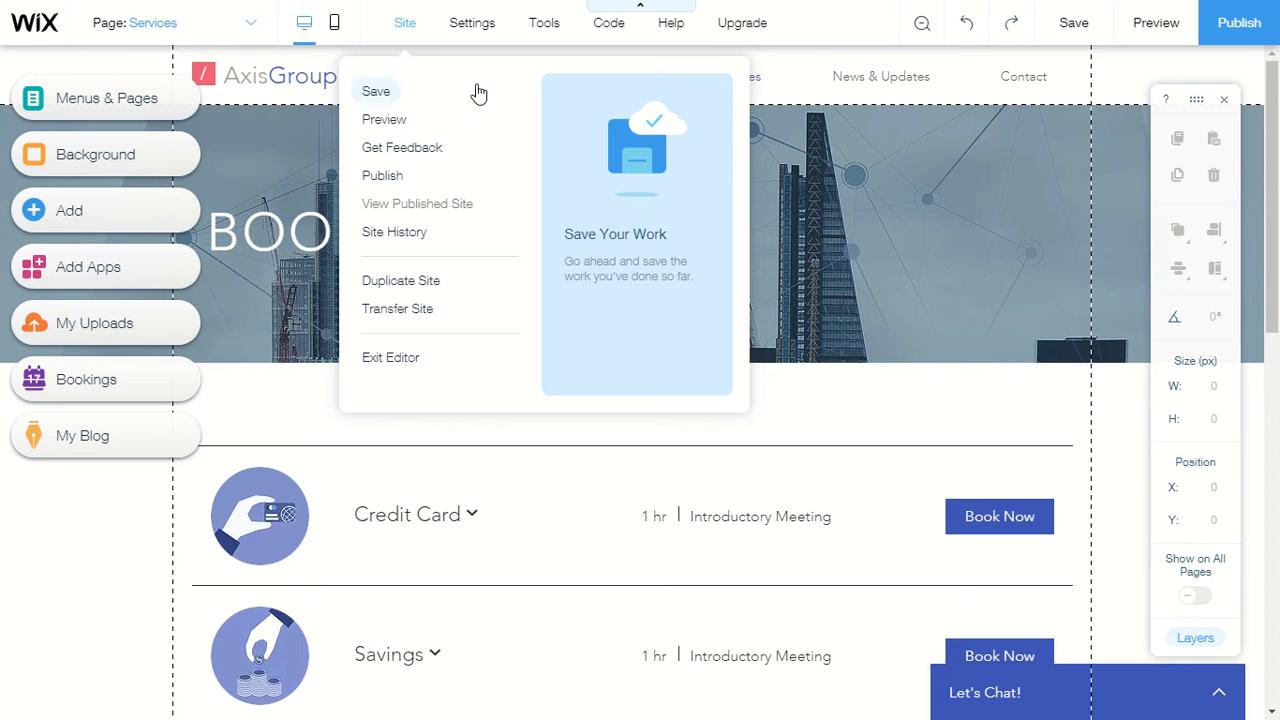
mouse_move(466, 38)
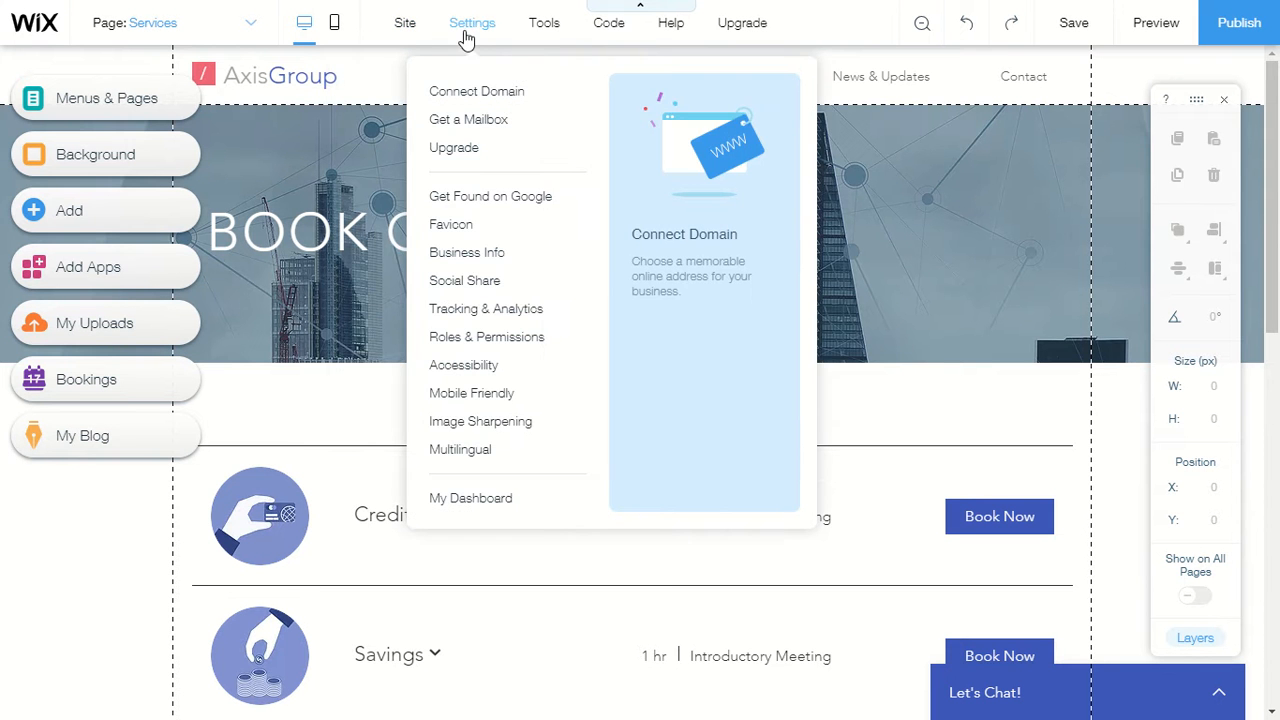
mouse_move(548, 35)
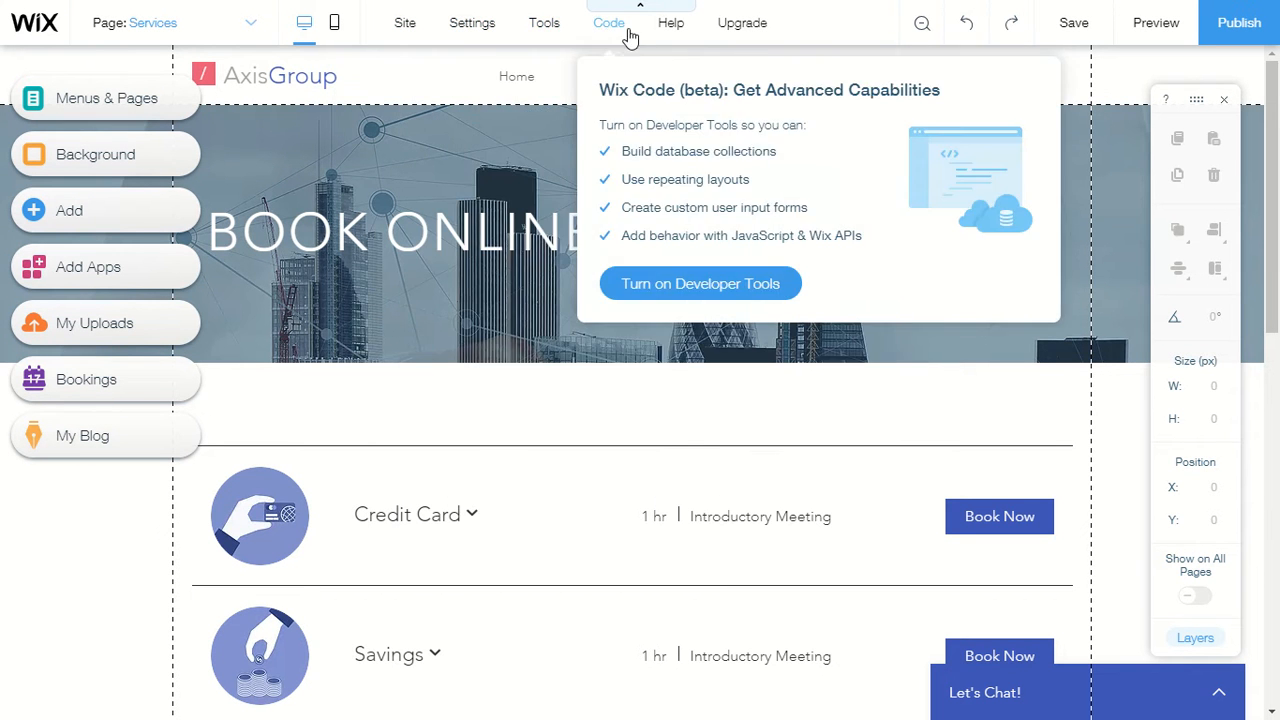
mouse_move(663, 42)
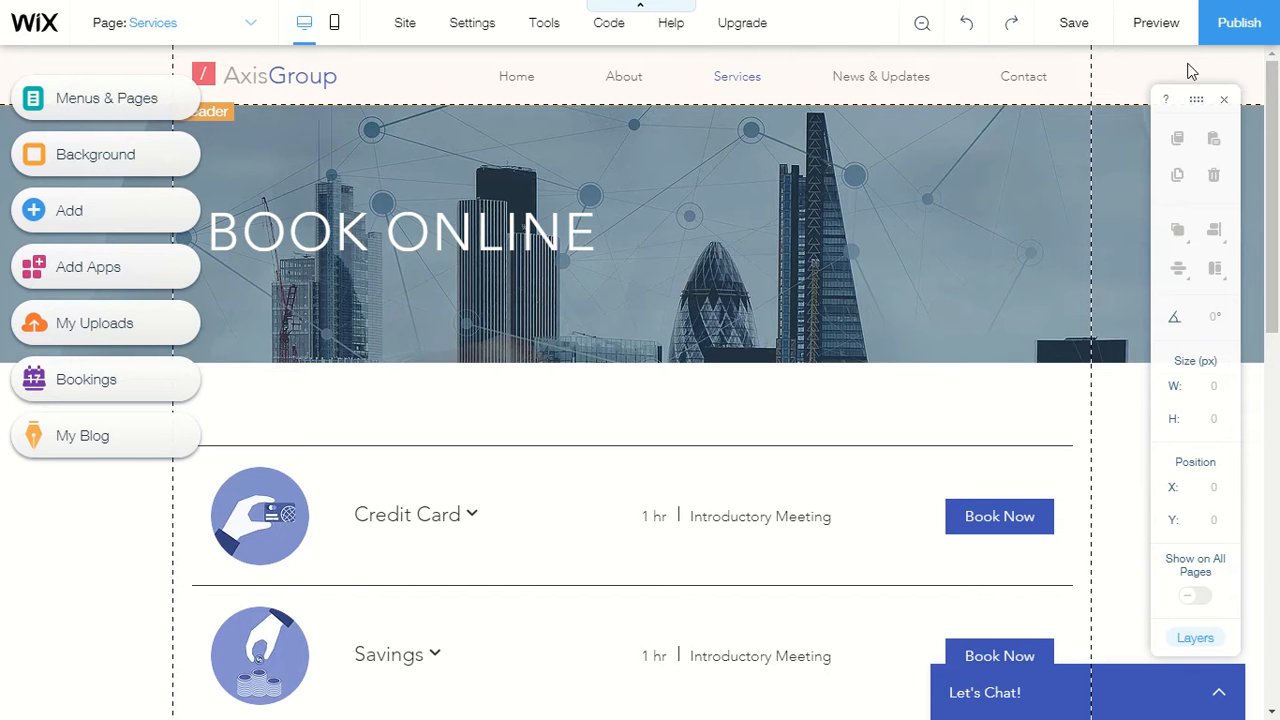
- View the domain choices offered for publishing the site and close them without publishing
click(1240, 24)
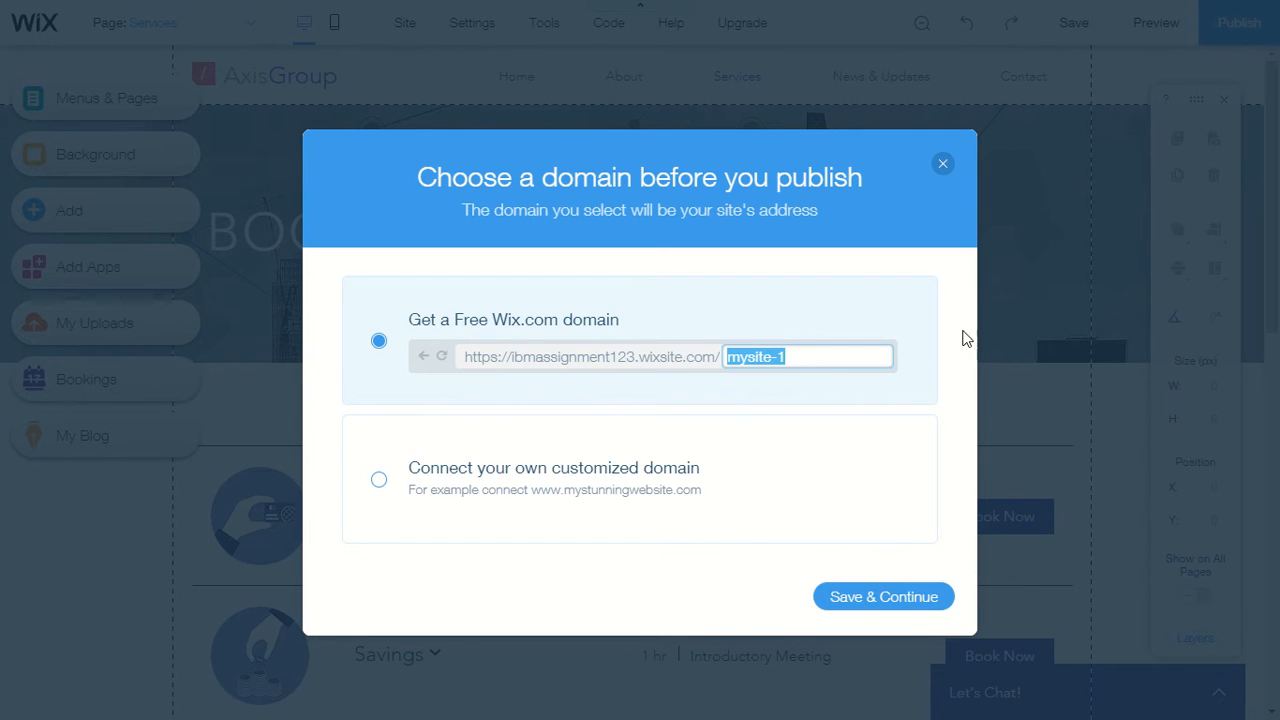
click(942, 166)
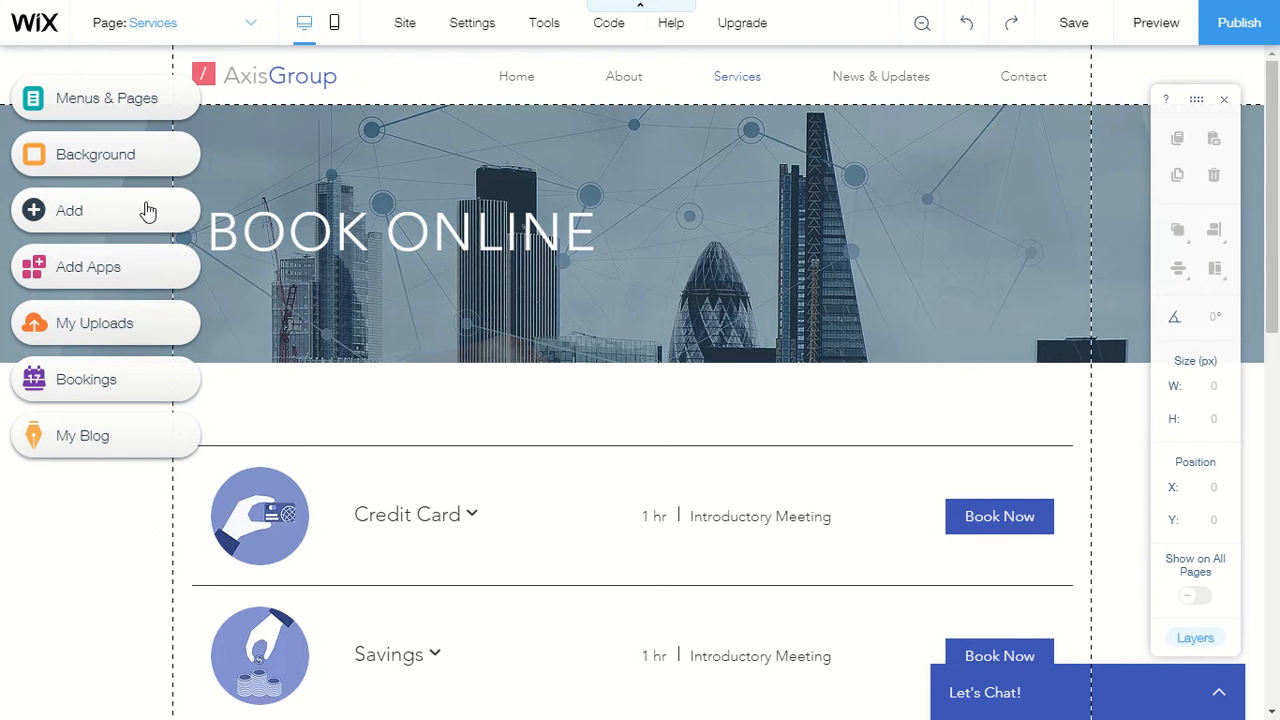
- View the Home page's options in the site menu and add two new pages, keeping the default name New Page
click(95, 116)
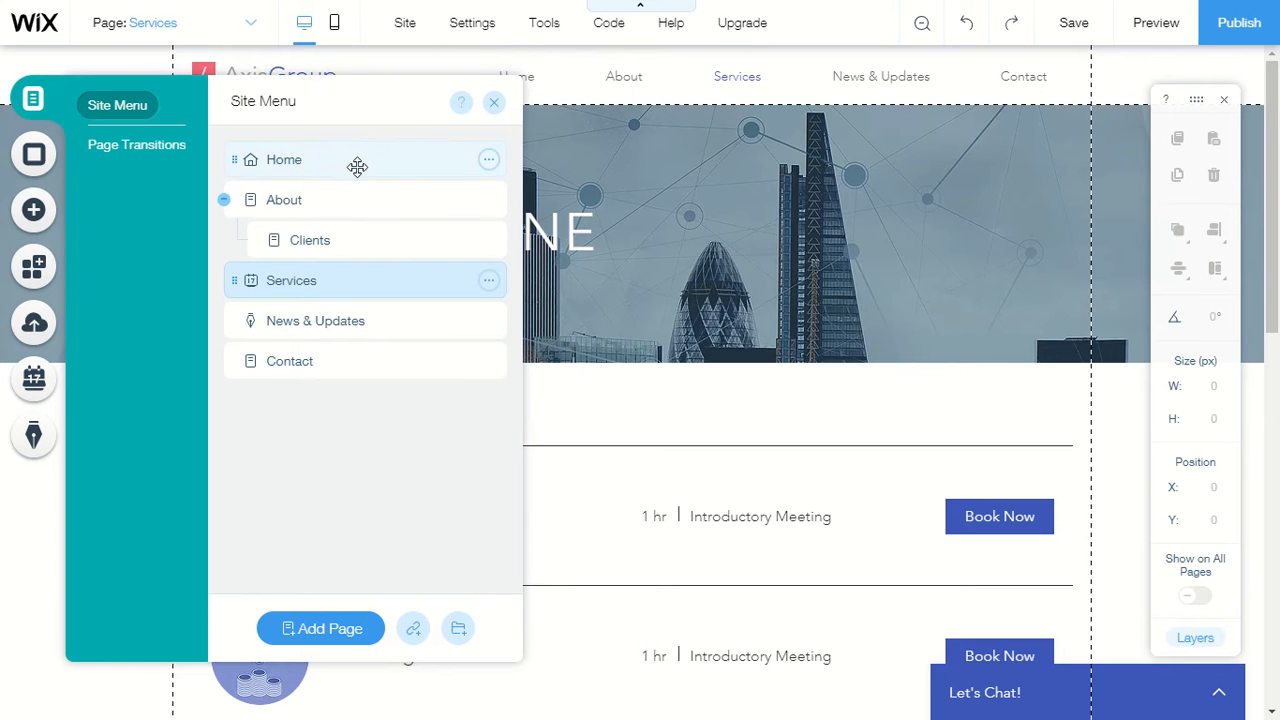
click(489, 161)
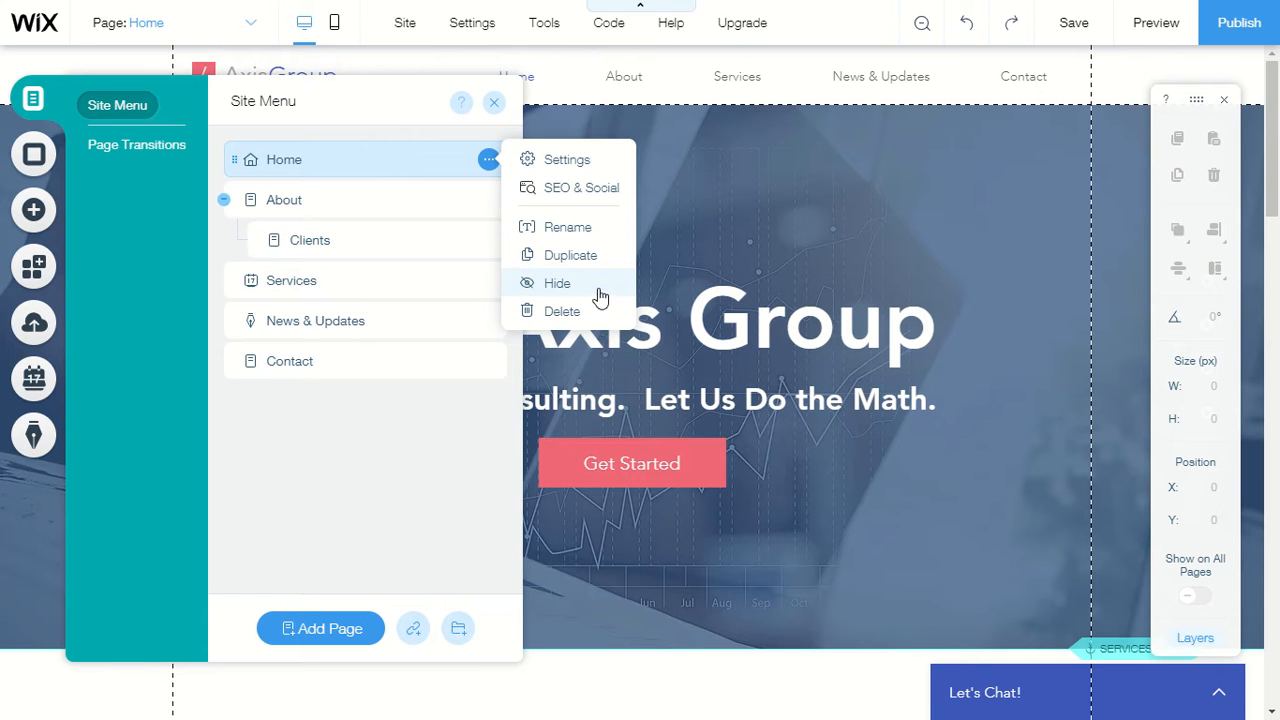
click(434, 456)
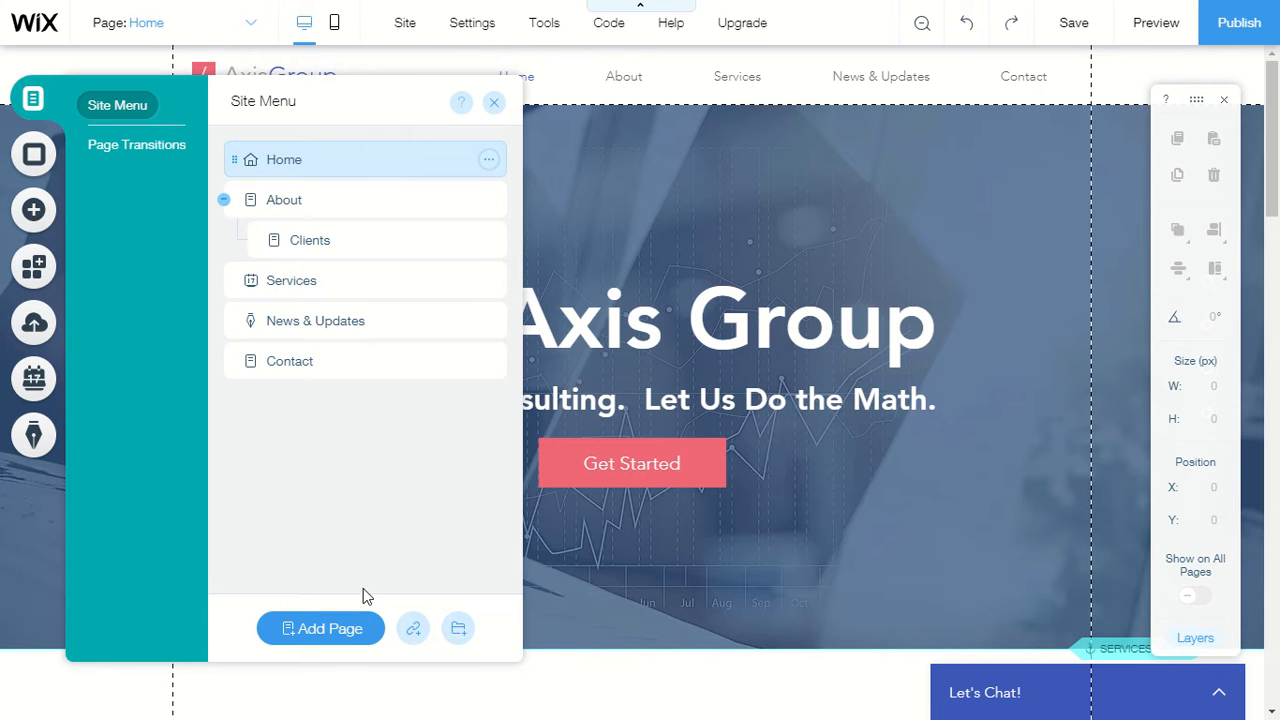
click(348, 641)
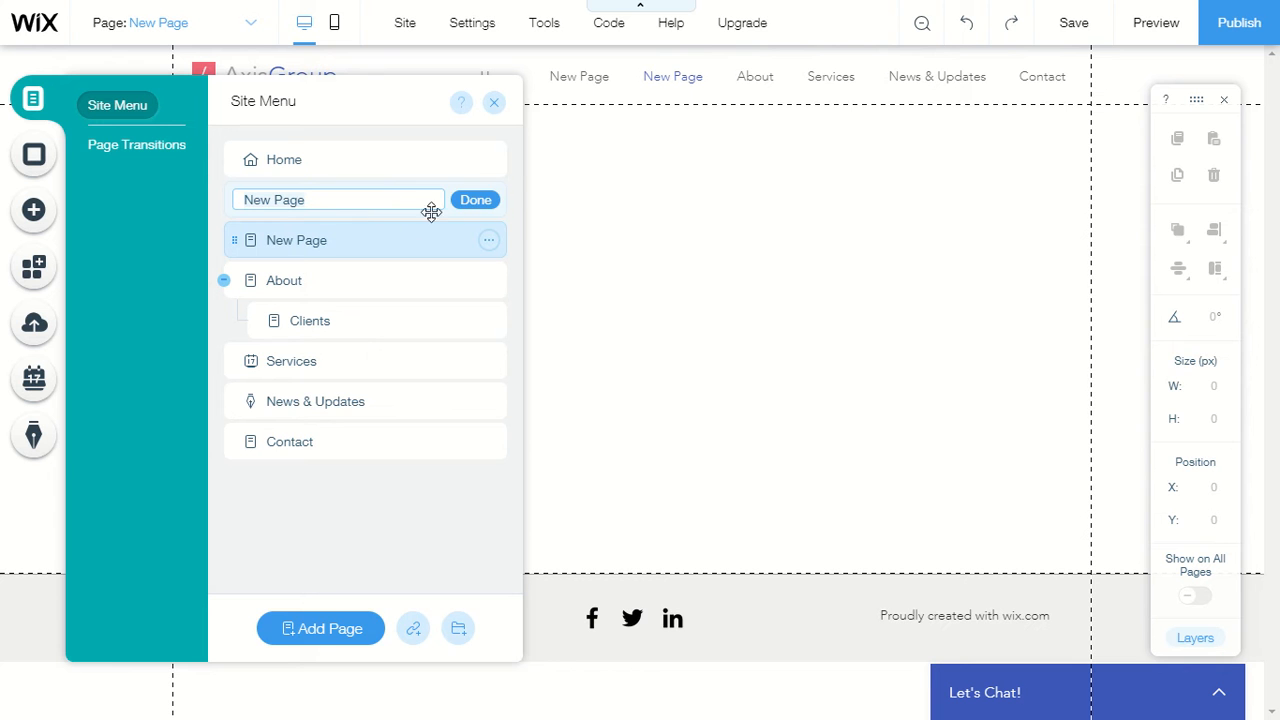
click(475, 203)
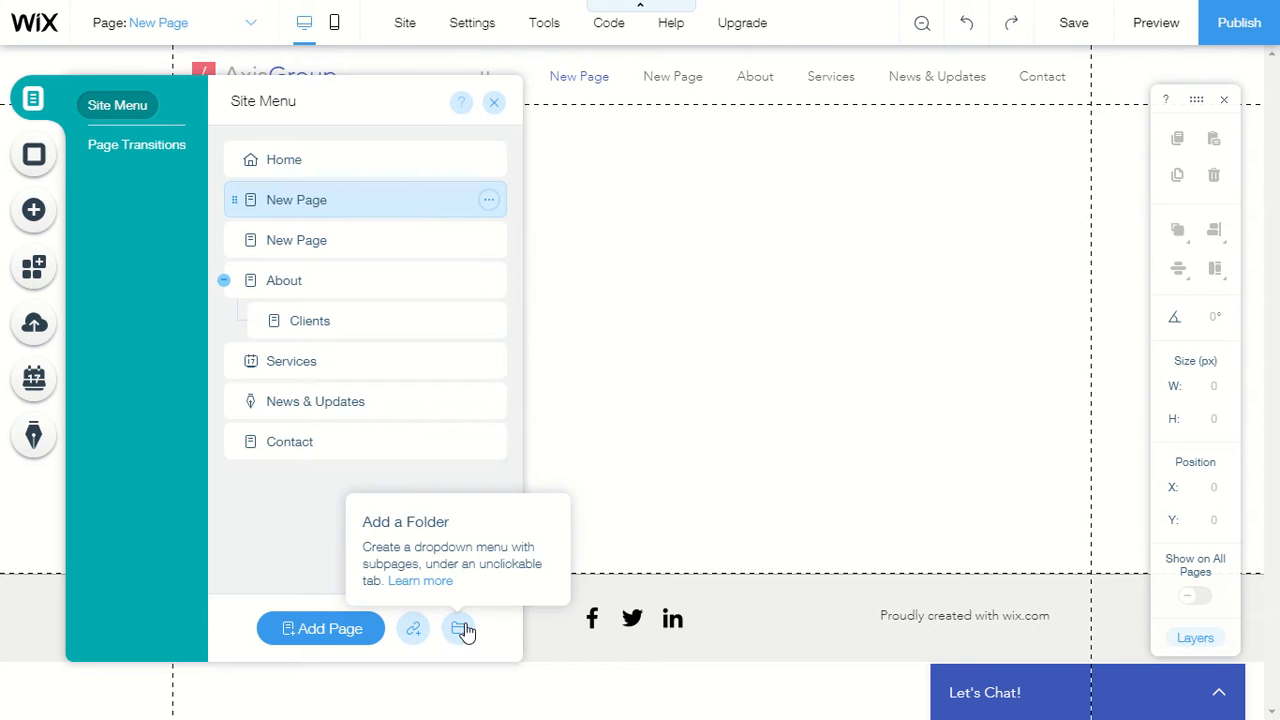
click(494, 103)
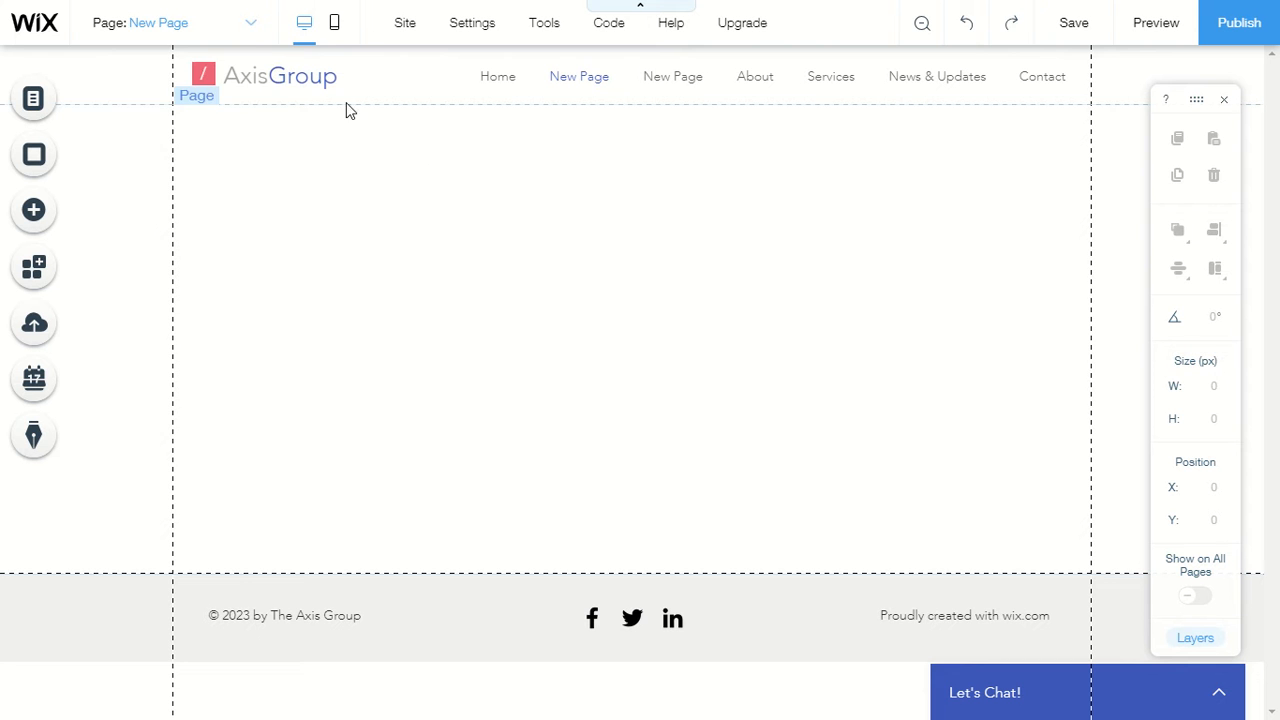
- Switch to the Home page and set its page background to the Deep Sea Waves video
click(245, 28)
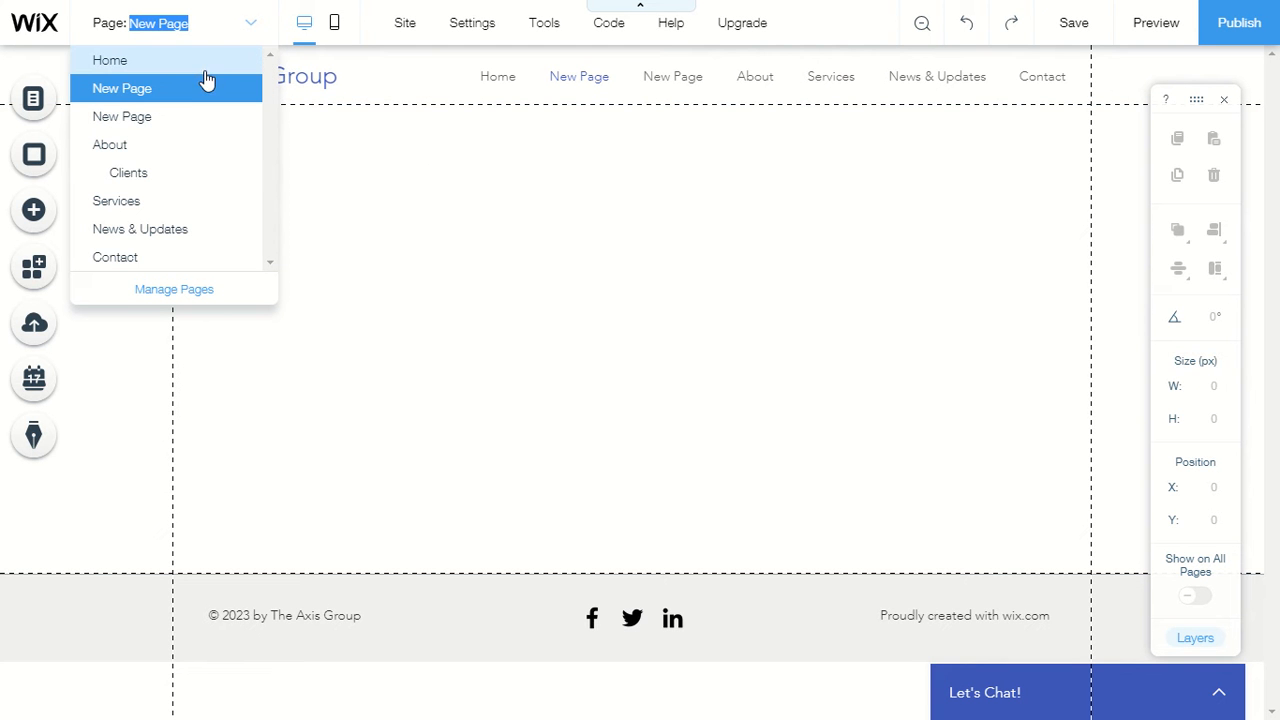
click(172, 70)
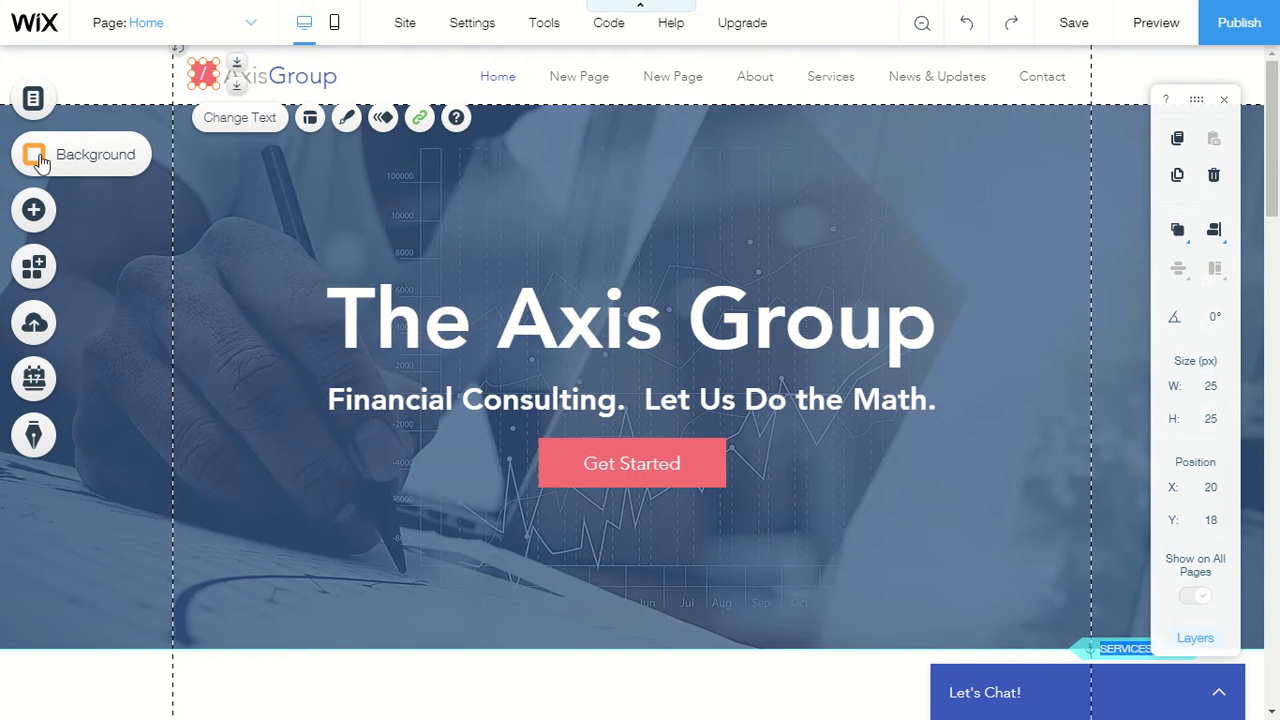
click(37, 160)
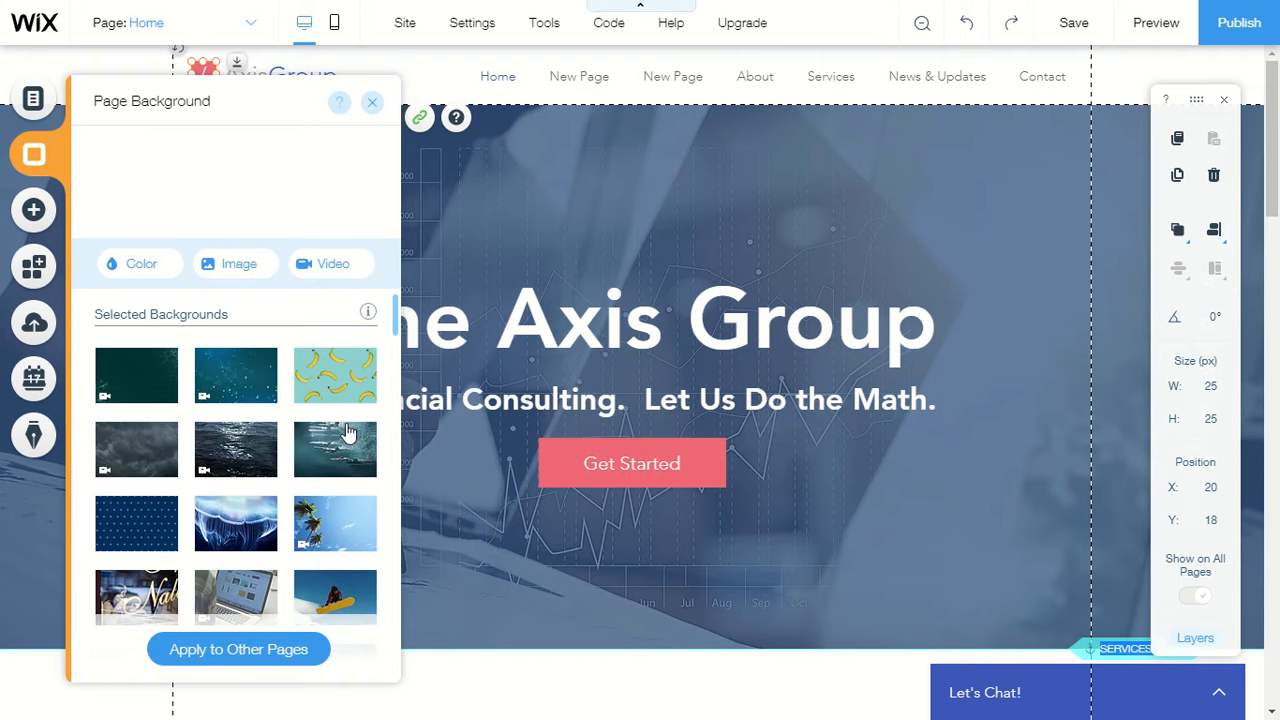
mouse_move(349, 452)
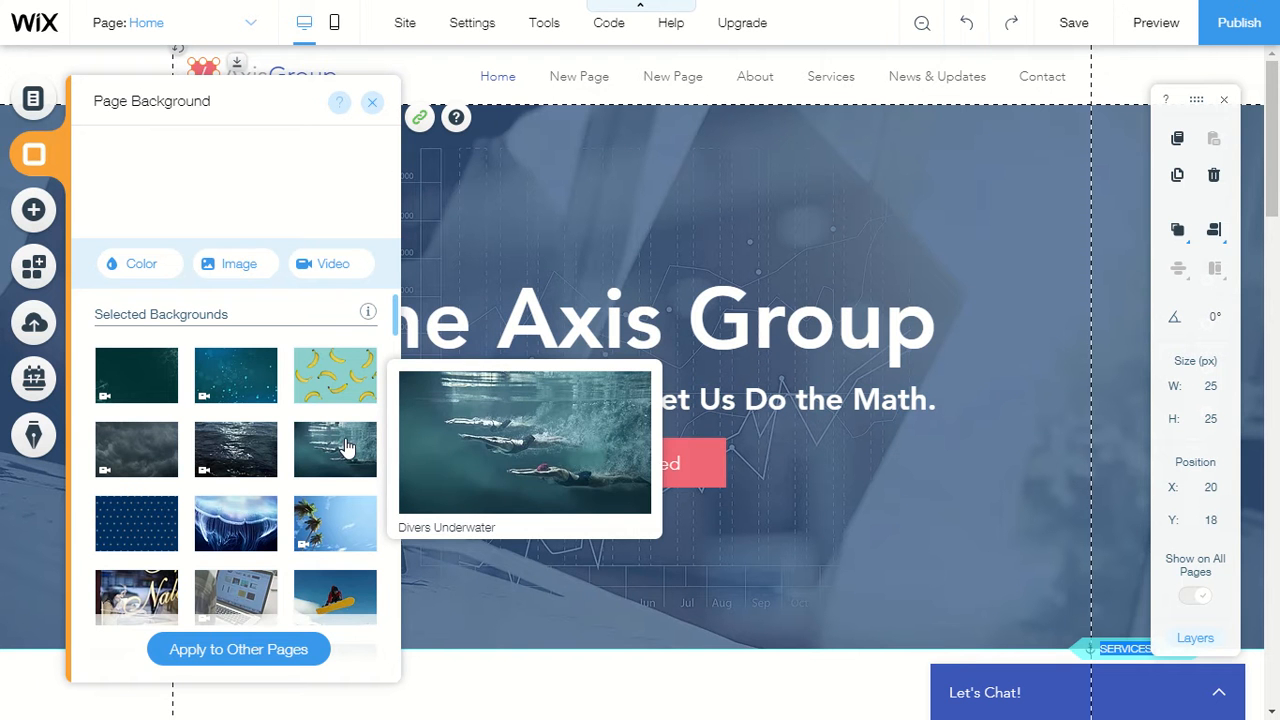
scroll(370, 285, down, 1)
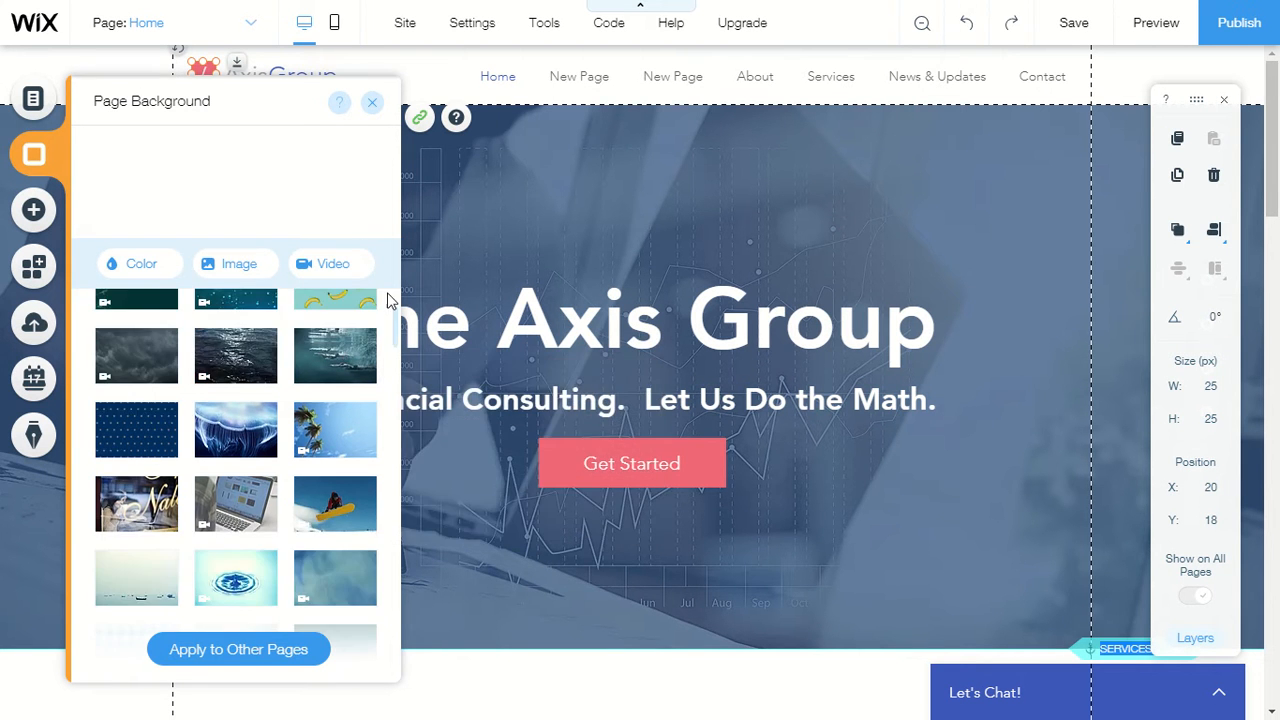
scroll(385, 297, up, 1)
mouse_move(258, 452)
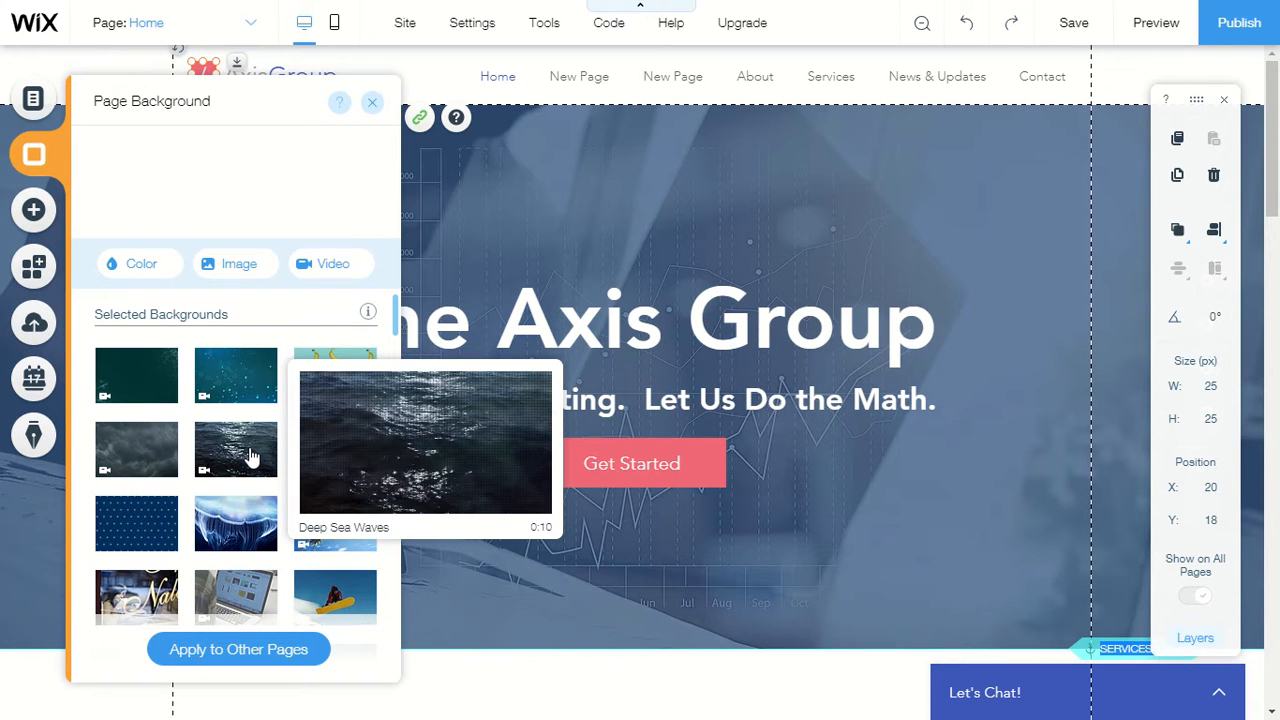
click(250, 455)
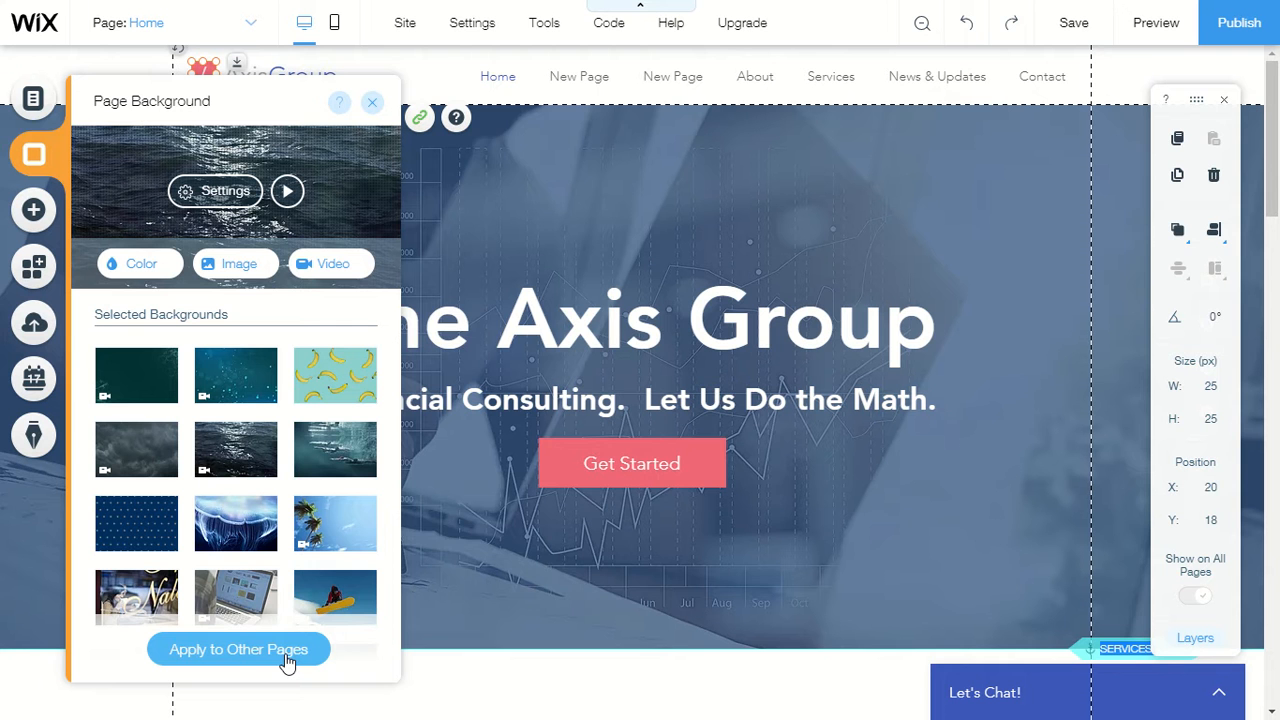
- Apply the Home page's ocean video background to the first New Page as well and close the background settings
click(238, 649)
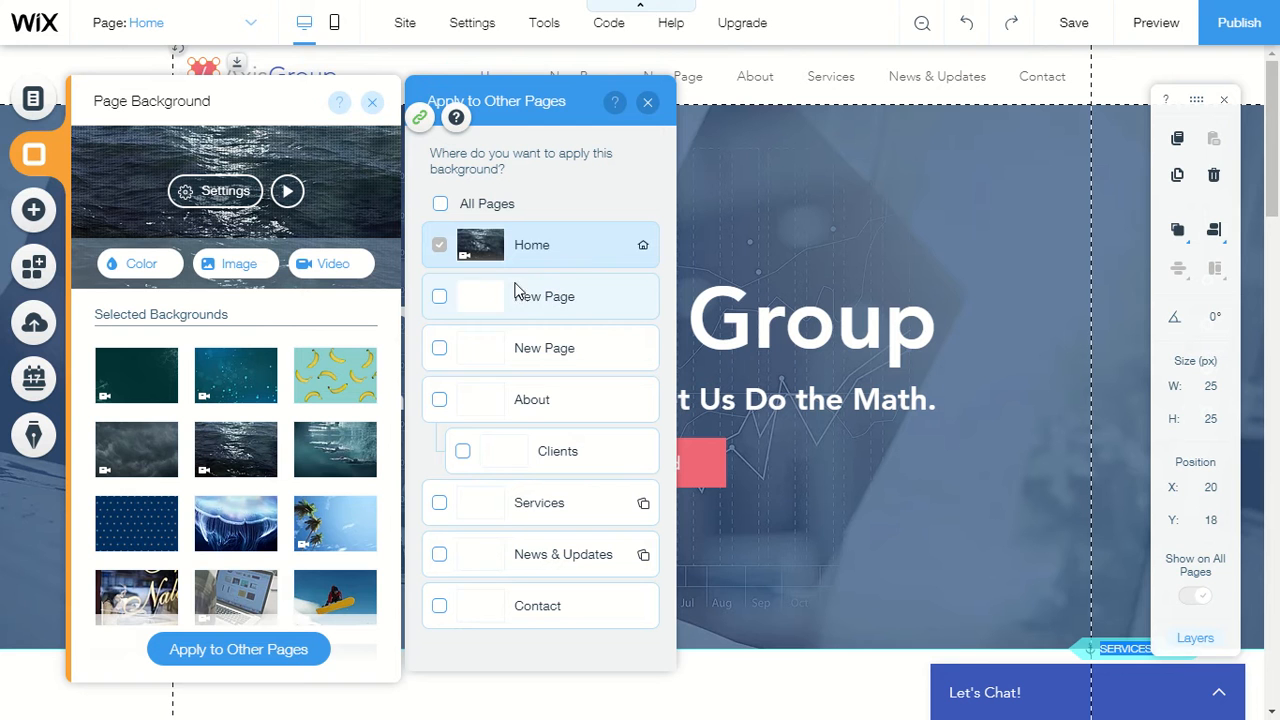
click(452, 291)
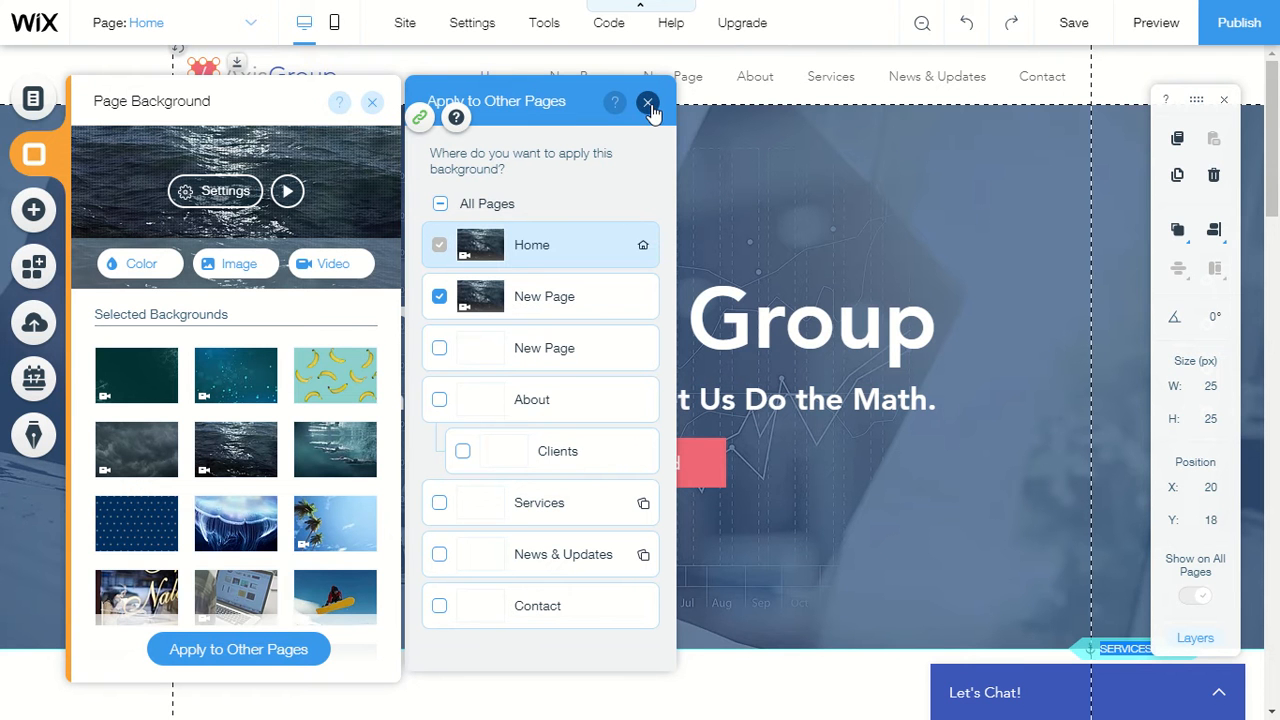
click(302, 655)
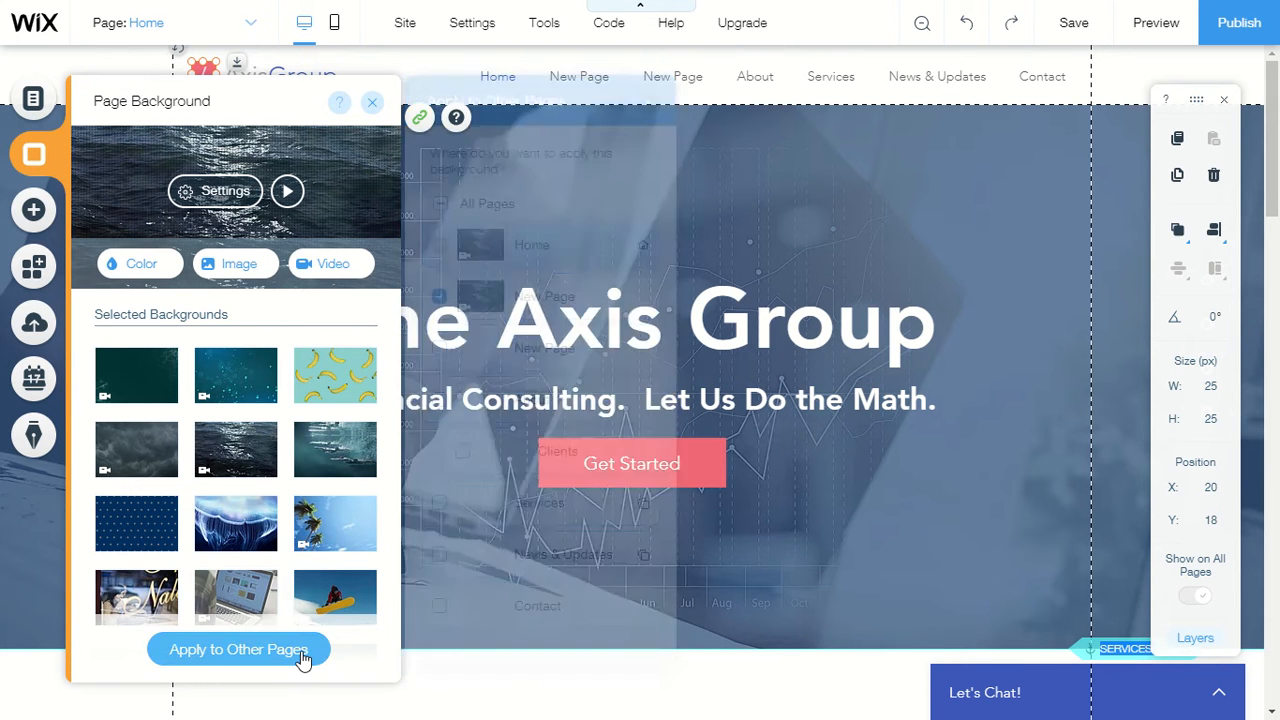
click(372, 102)
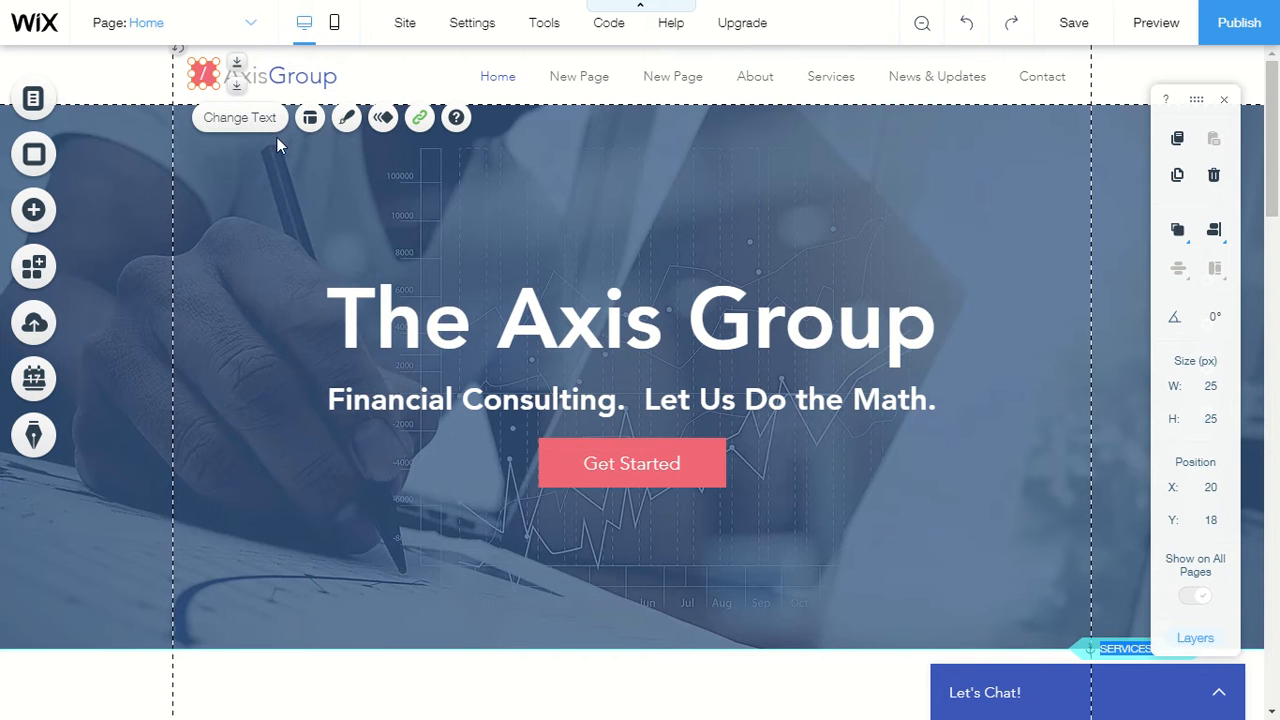
- Switch to the first New Page, preview it with its video background and return to the editor
click(34, 100)
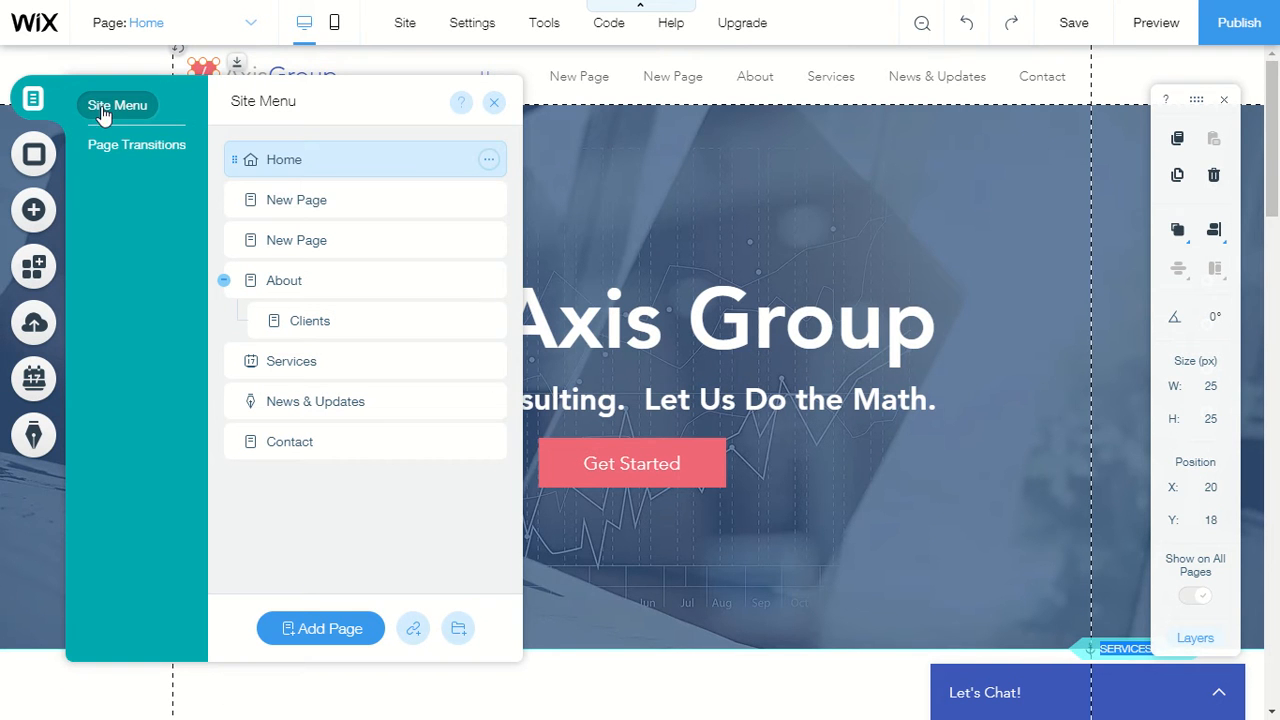
click(308, 199)
click(493, 103)
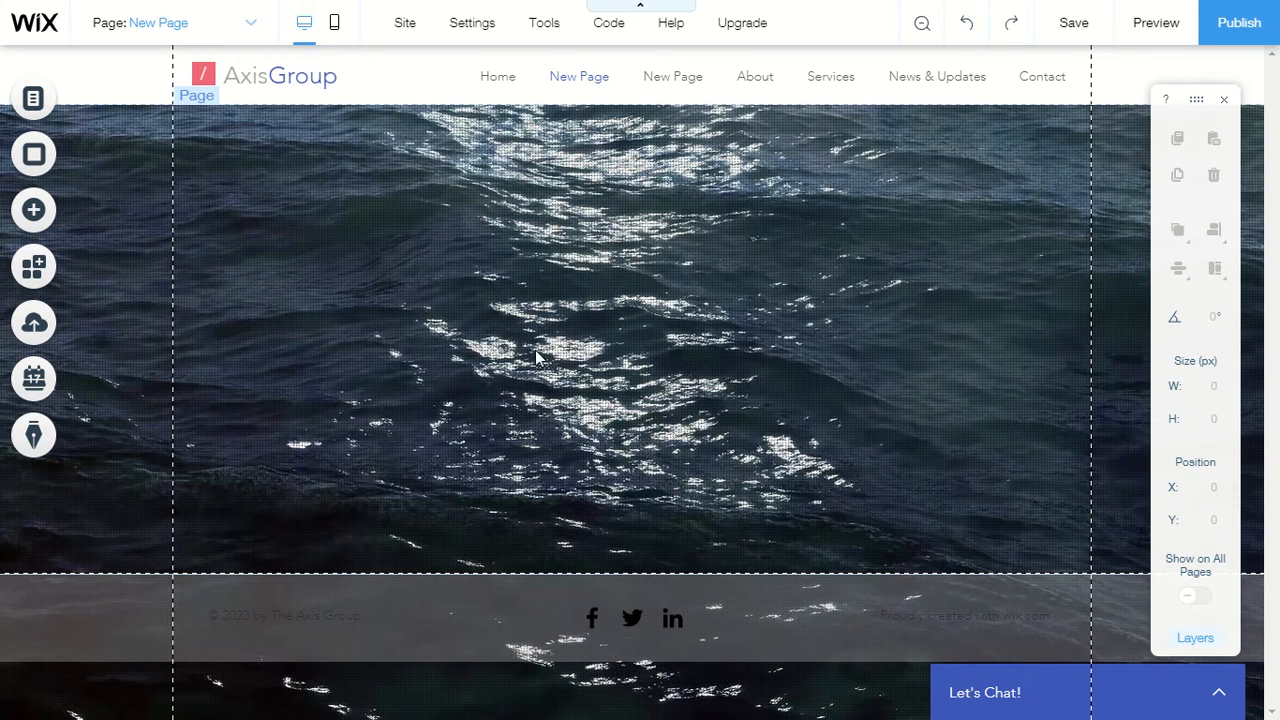
click(1157, 28)
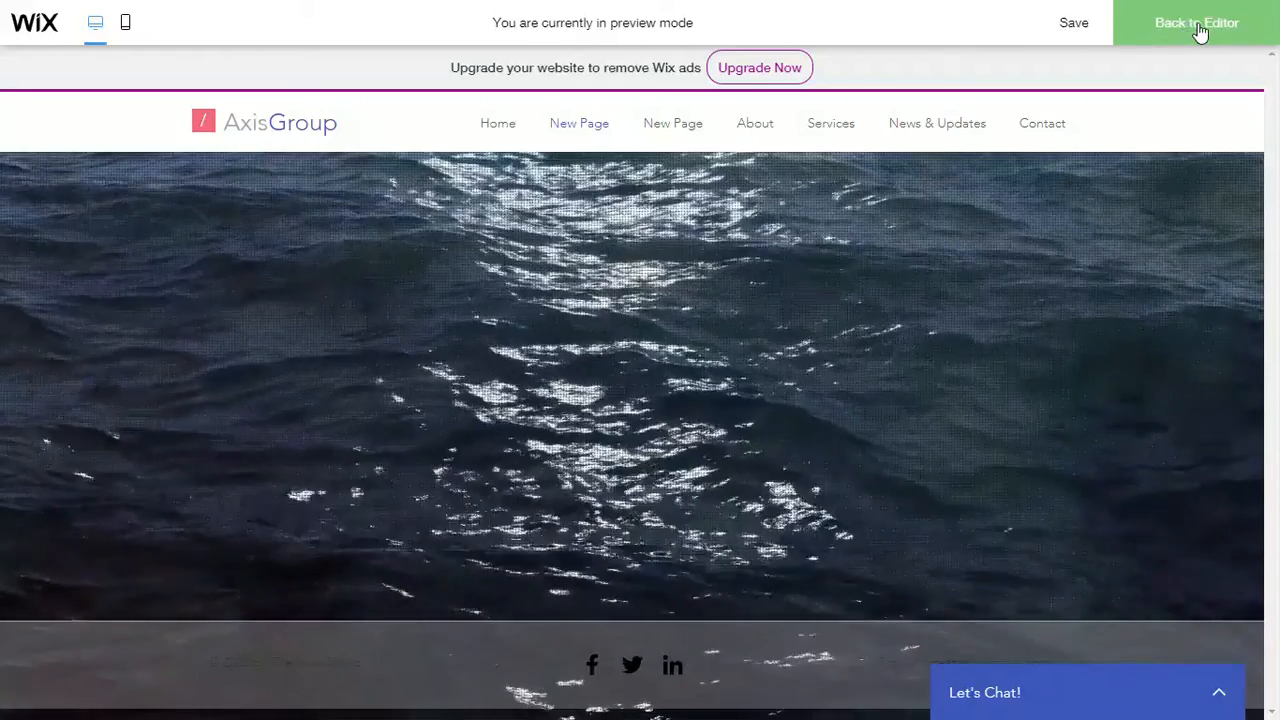
click(1200, 28)
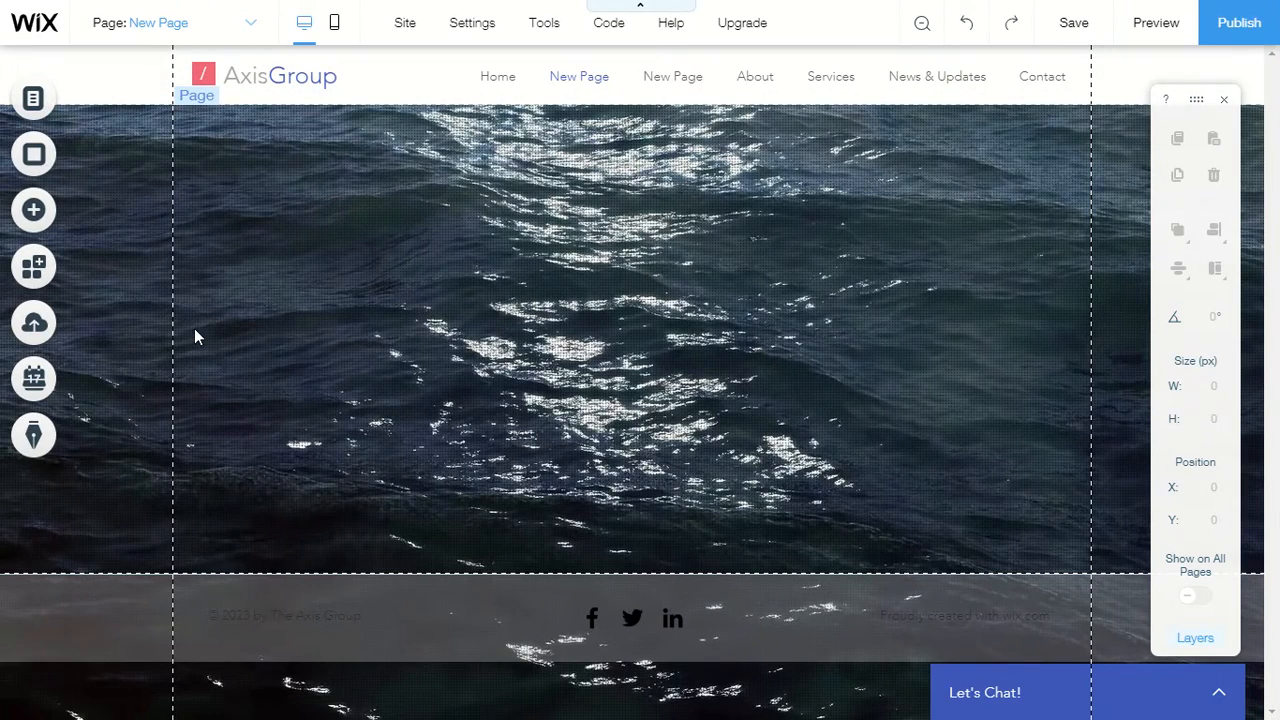
- Browse the text elements that can be added, from themed text through titles and paragraphs to related apps
click(60, 211)
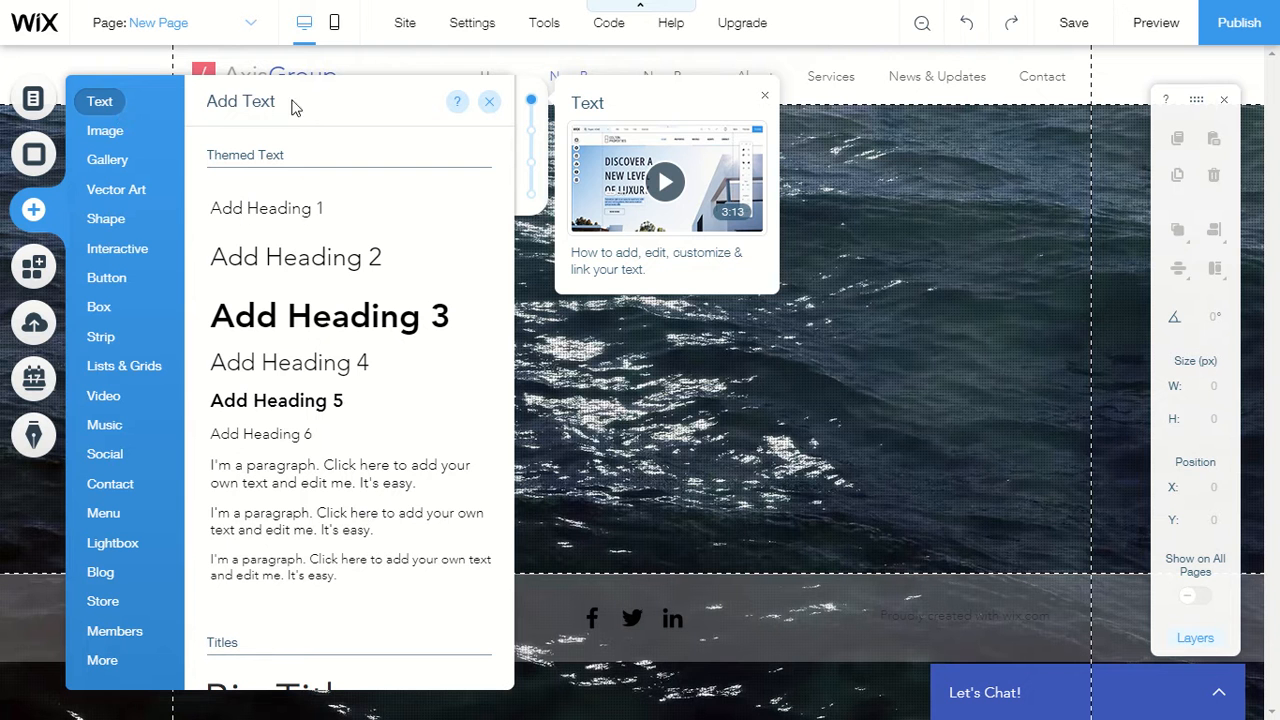
click(533, 134)
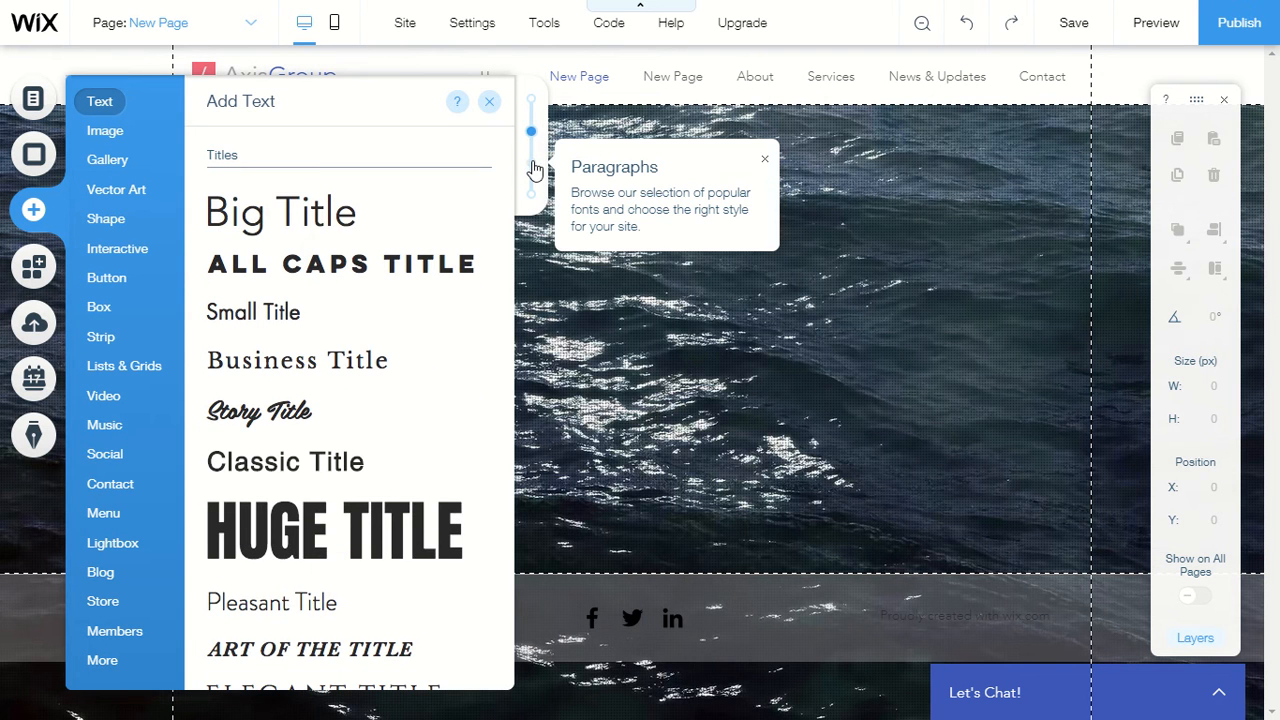
click(535, 170)
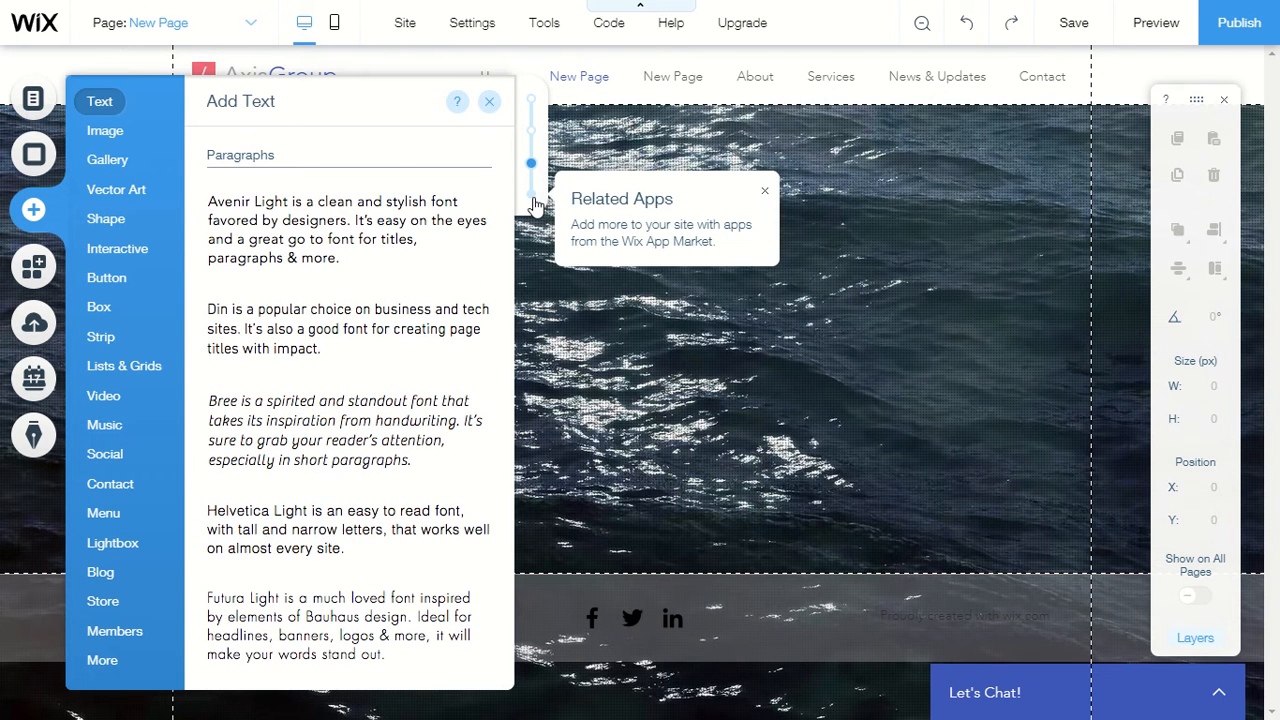
click(533, 198)
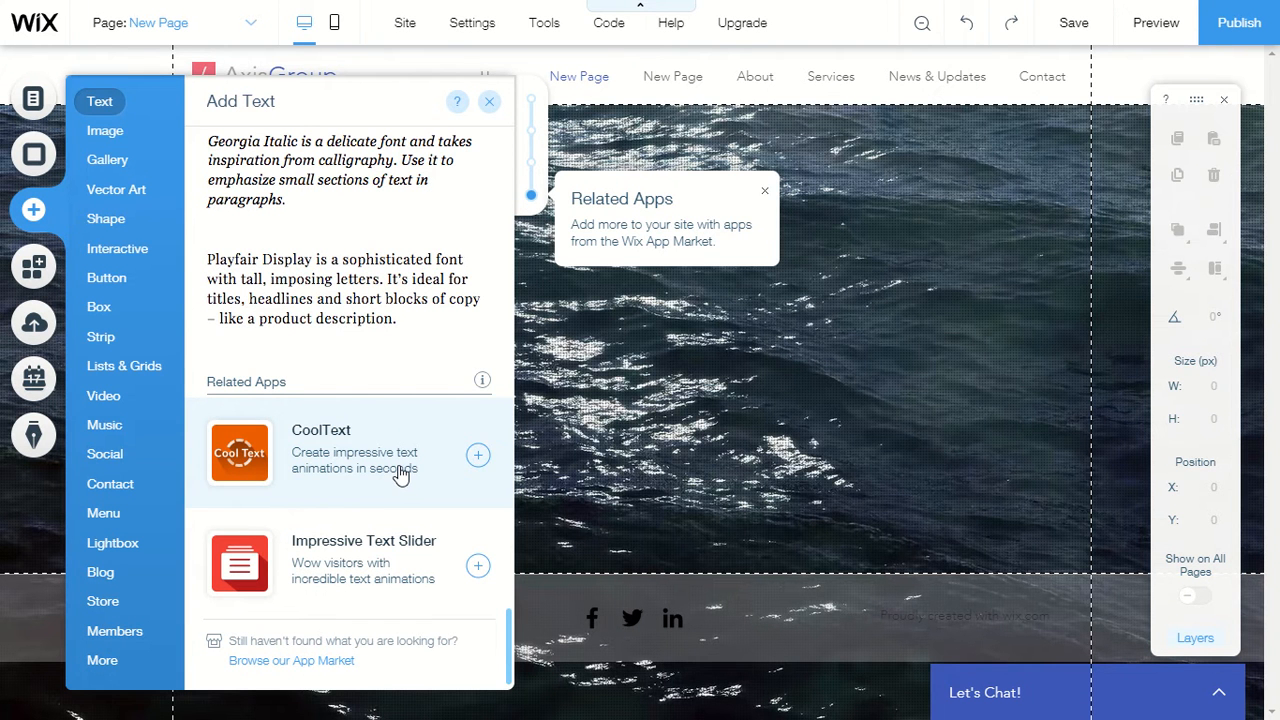
- Browse the image collections, look through the free Wix illustrations and close them without adding any
click(112, 137)
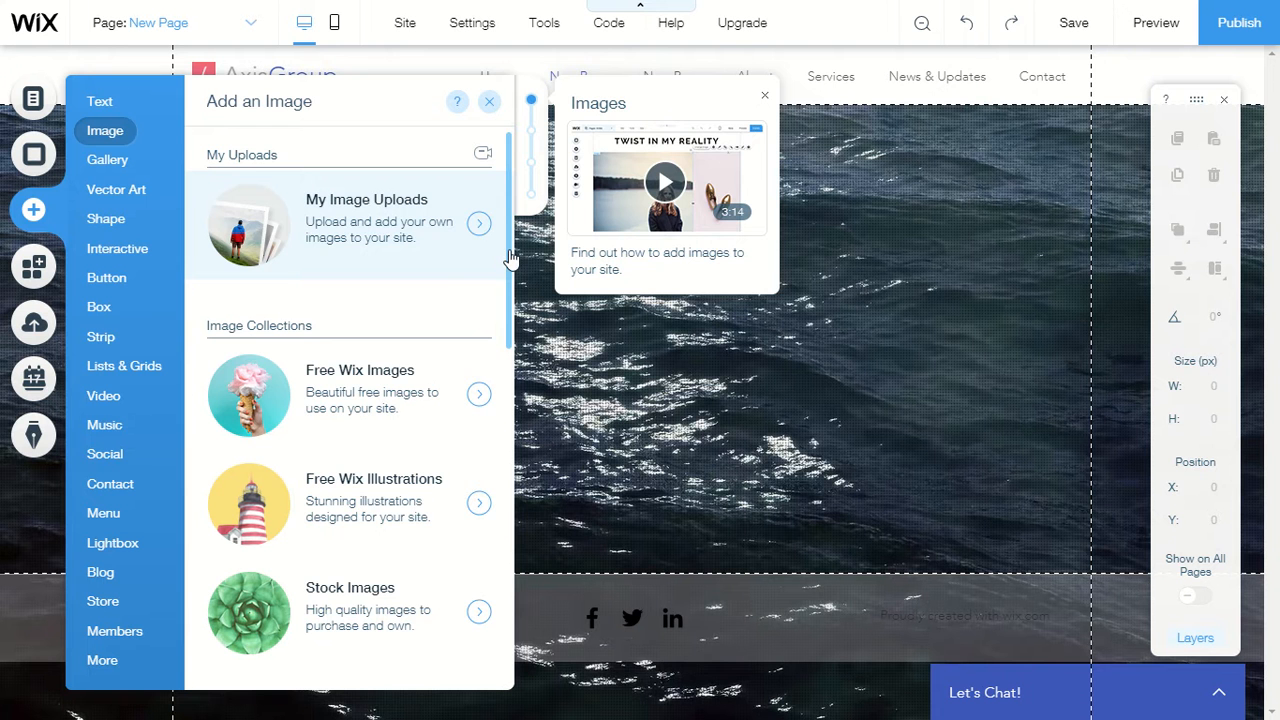
drag(510, 258, 505, 318)
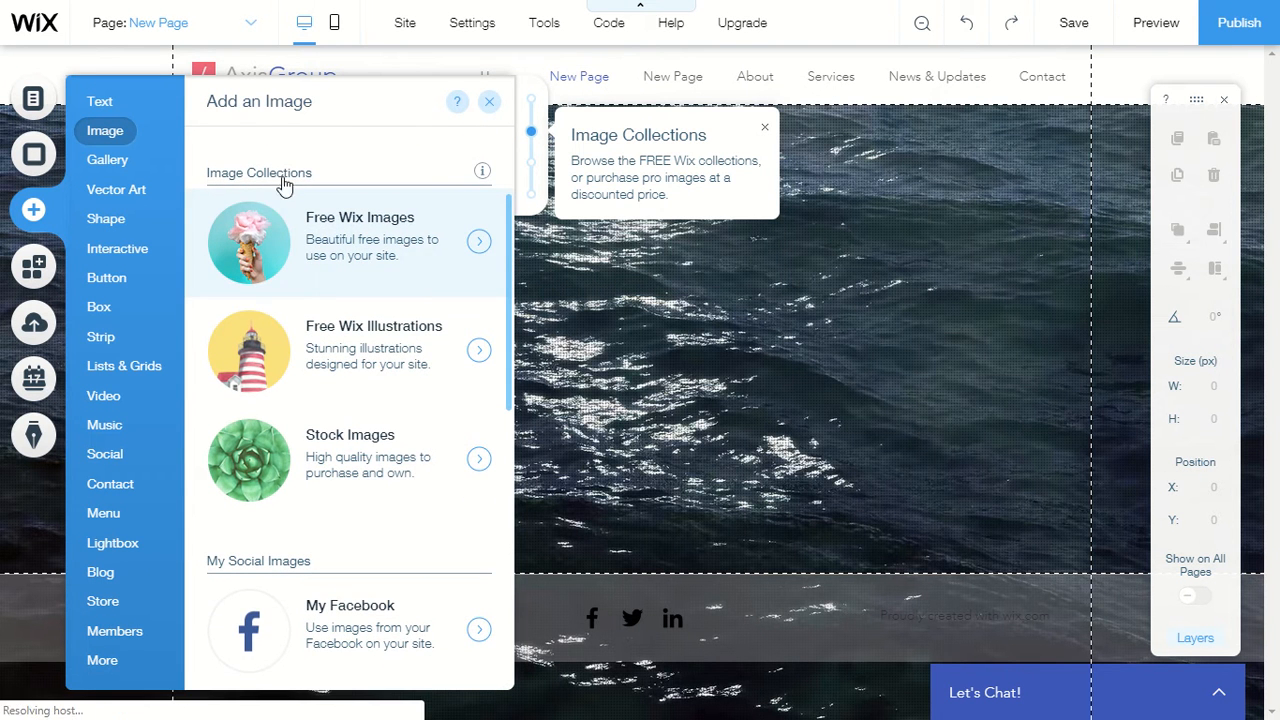
click(408, 238)
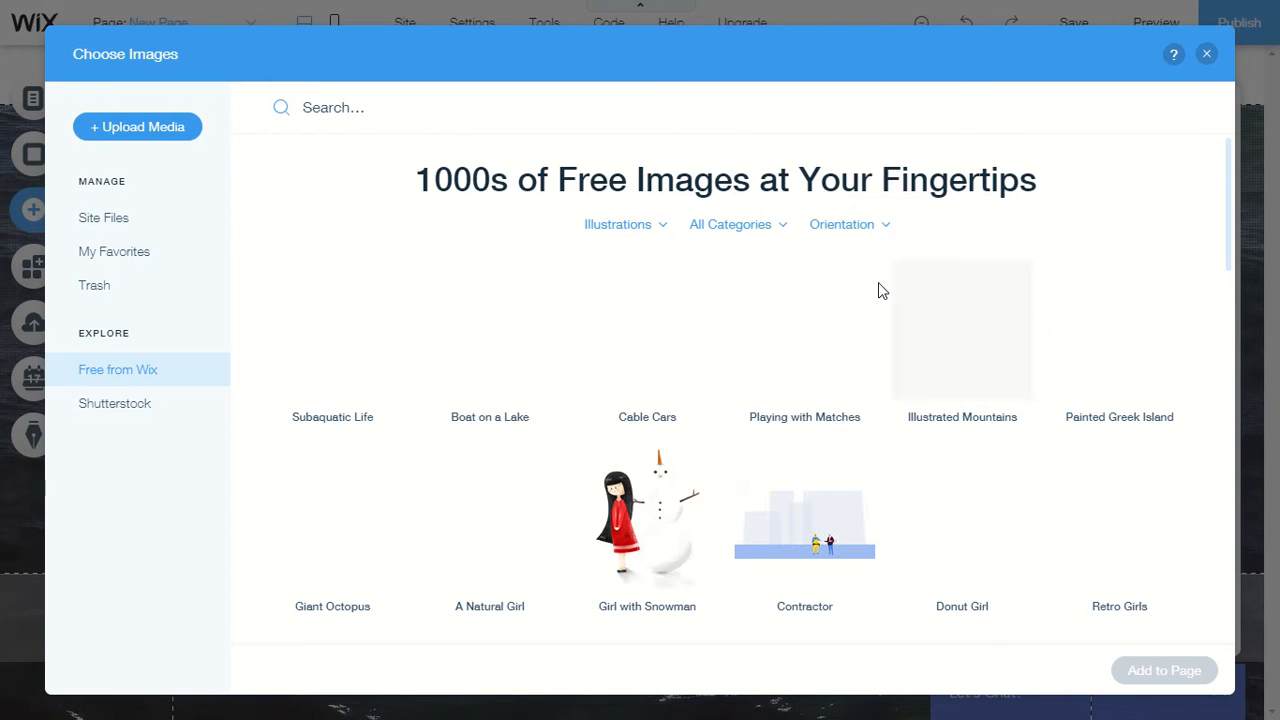
scroll(978, 355, down, 1)
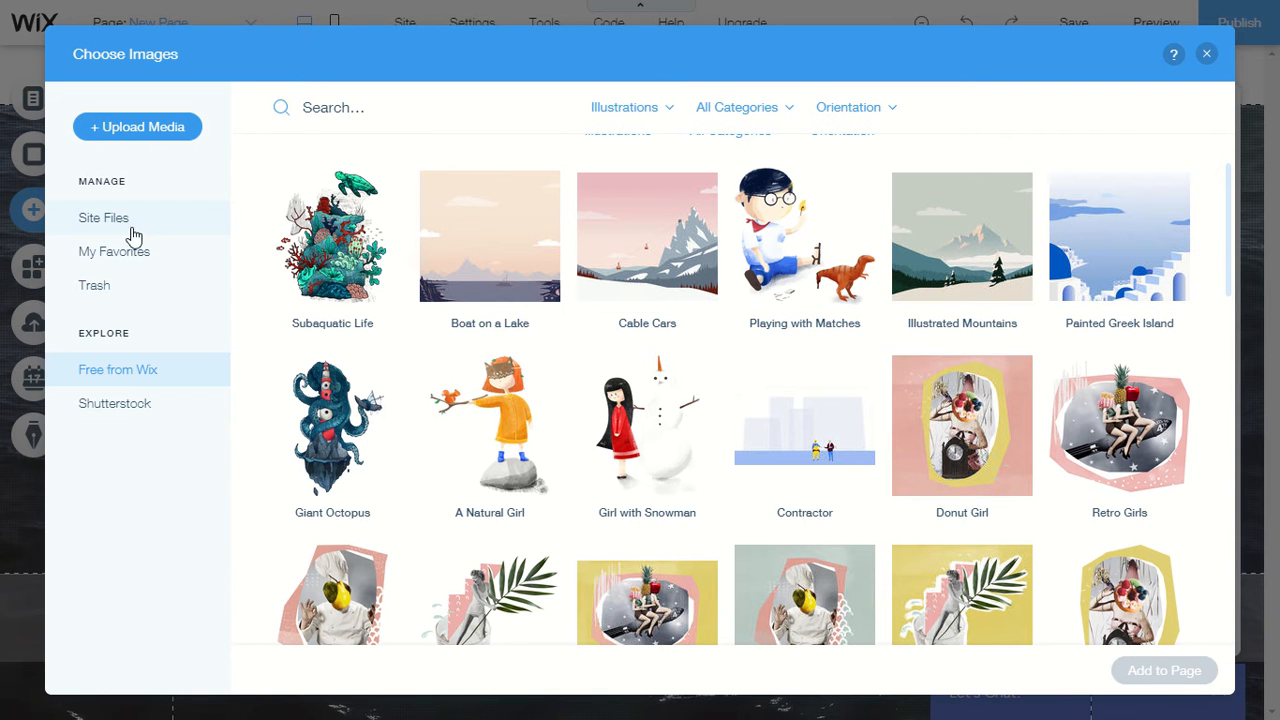
click(1205, 55)
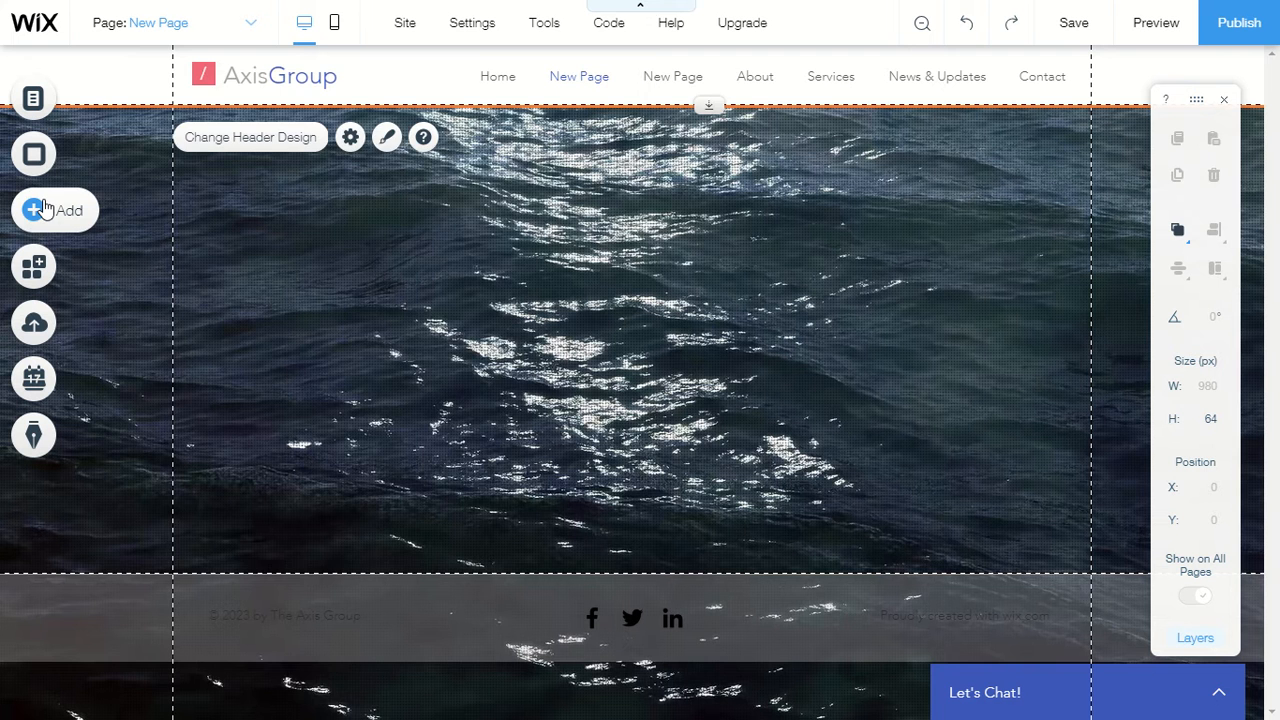
- Look through the remaining image sources for the page, including stock images, social accounts and related apps
click(44, 210)
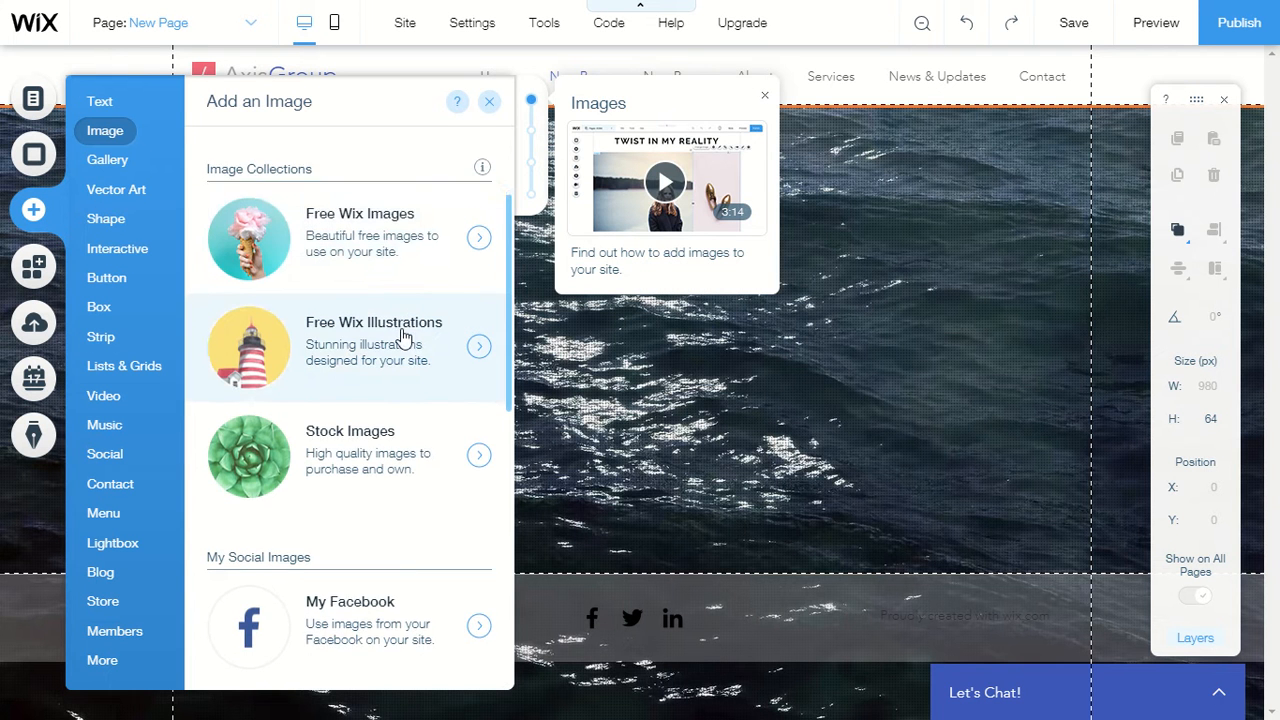
scroll(403, 338, down, 1)
scroll(403, 337, down, 1)
scroll(391, 363, down, 1)
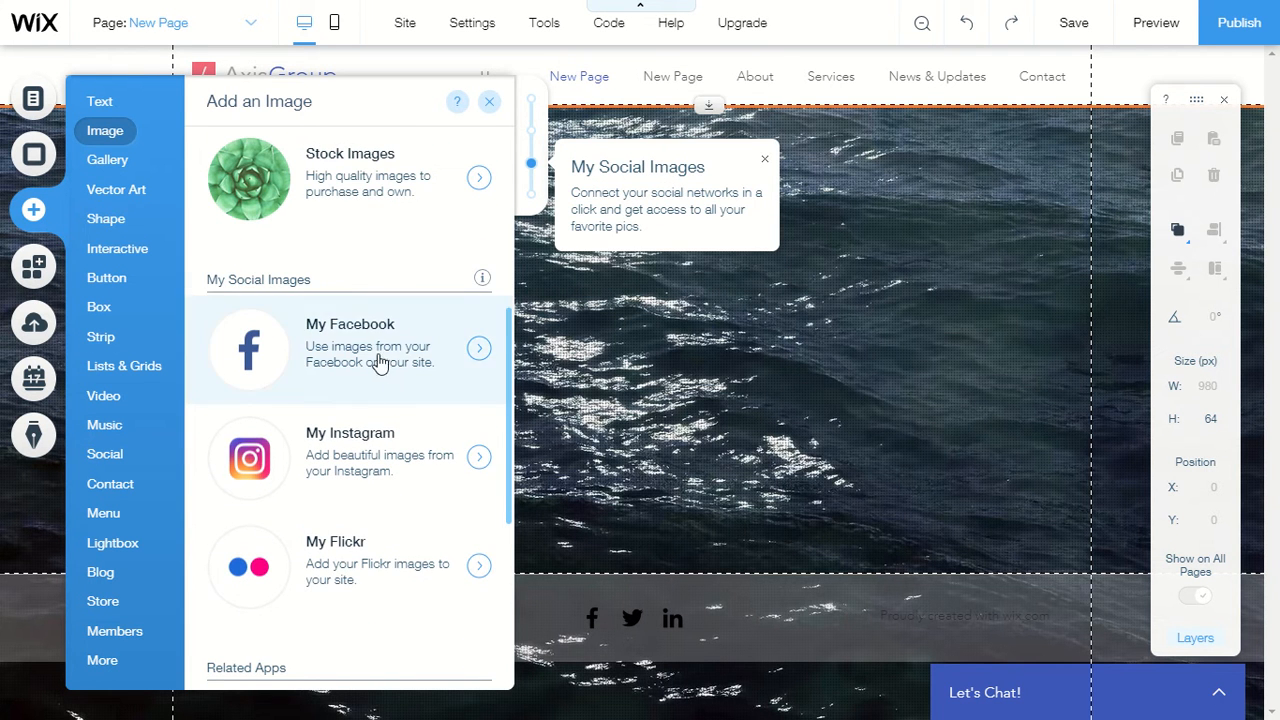
scroll(365, 360, down, 1)
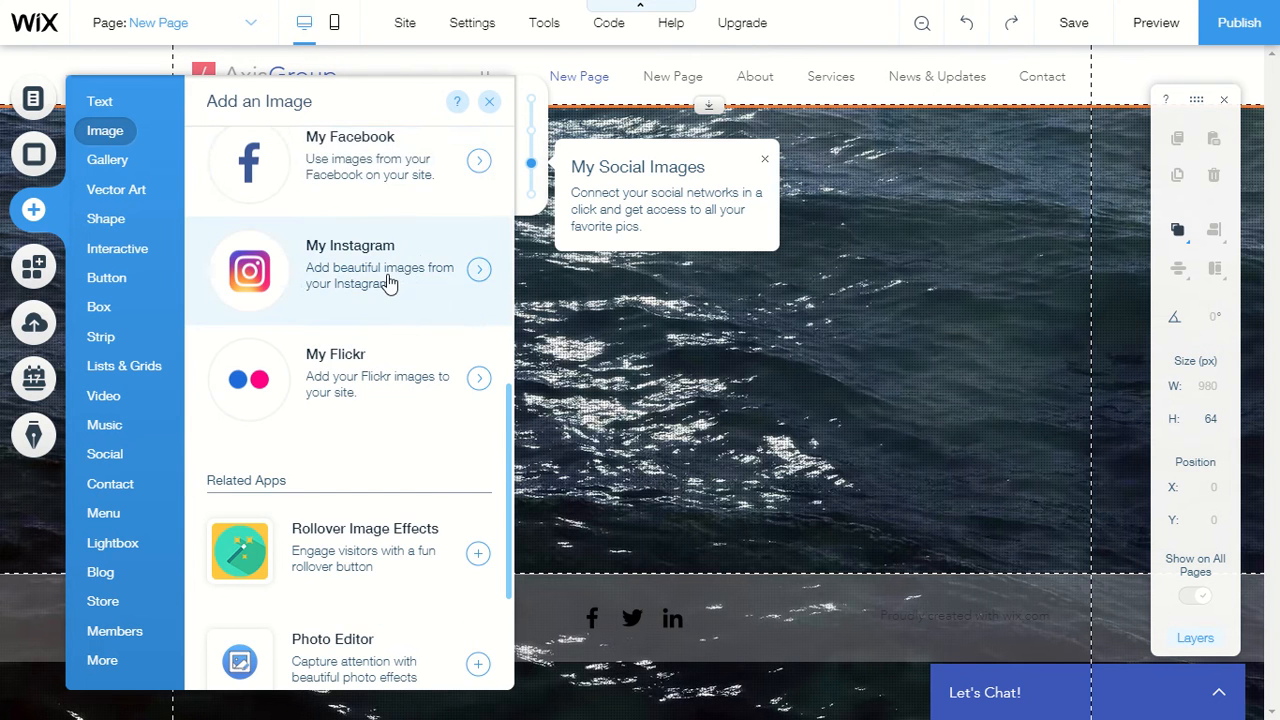
scroll(410, 360, down, 1)
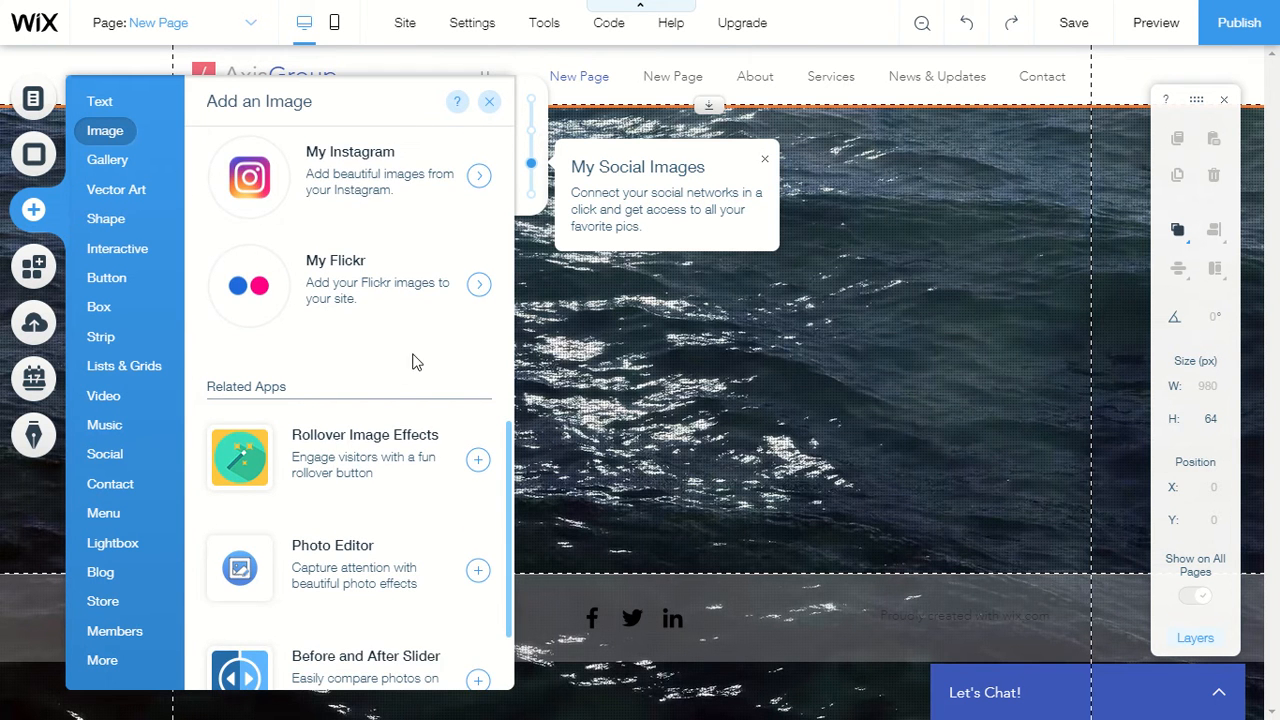
scroll(424, 345, down, 1)
scroll(423, 297, down, 1)
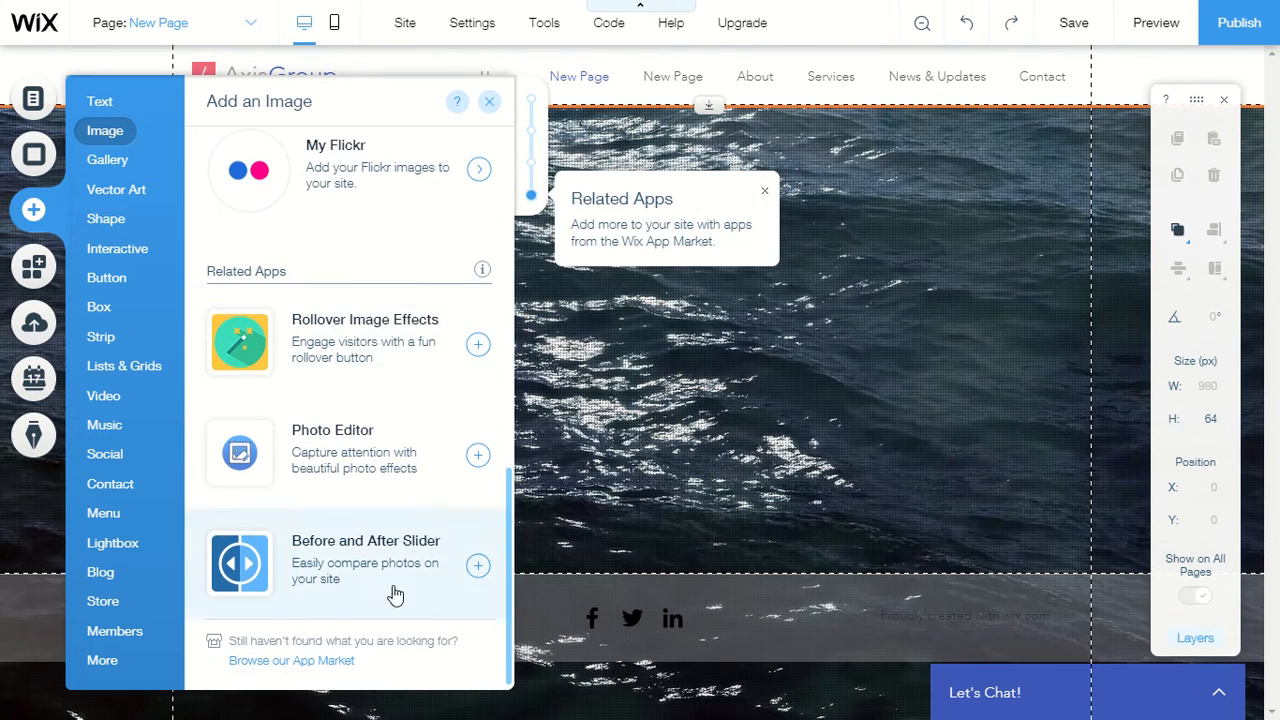
- Browse the gallery layouts that can be added, including the slider galleries and More Galleries
click(113, 164)
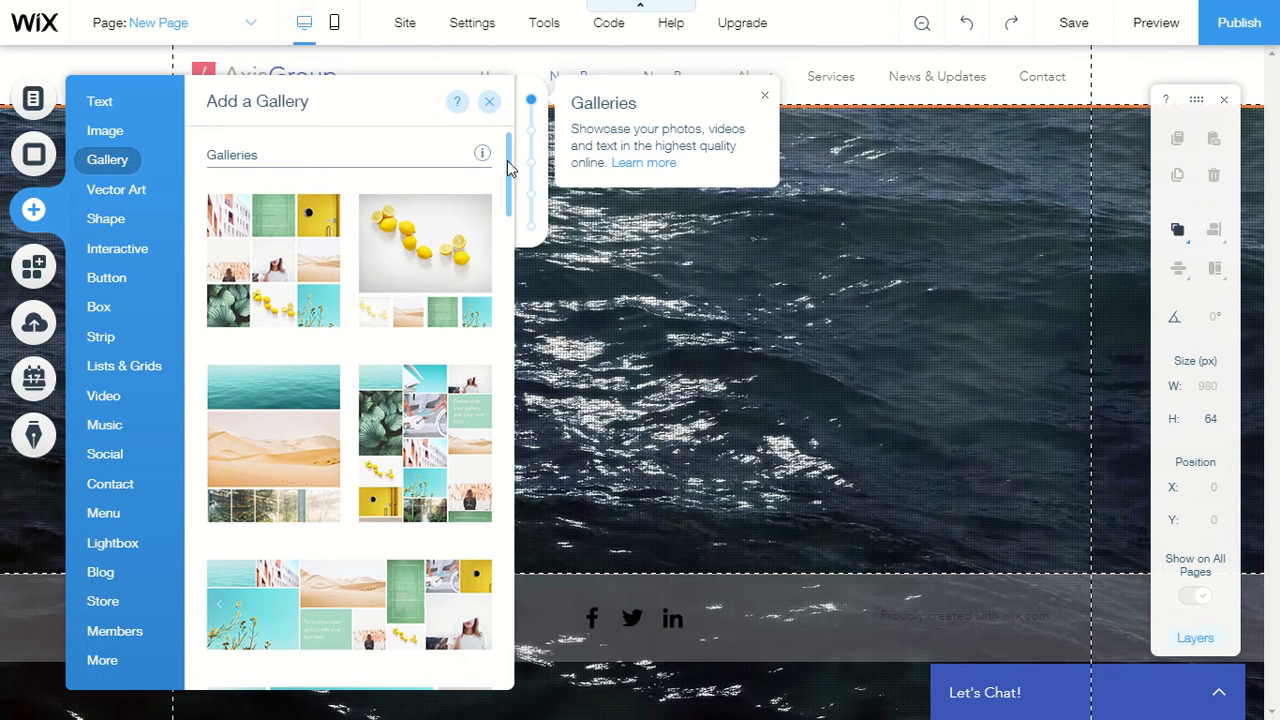
drag(507, 173, 530, 448)
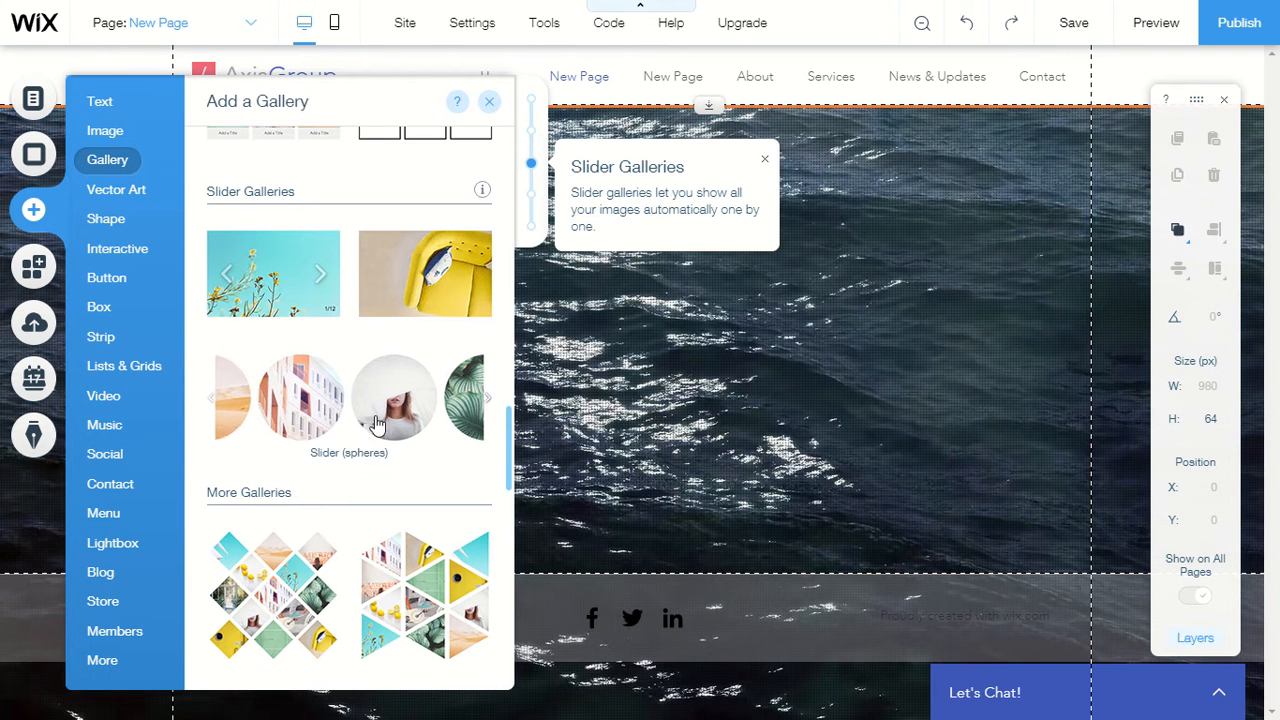
scroll(420, 400, down, 2)
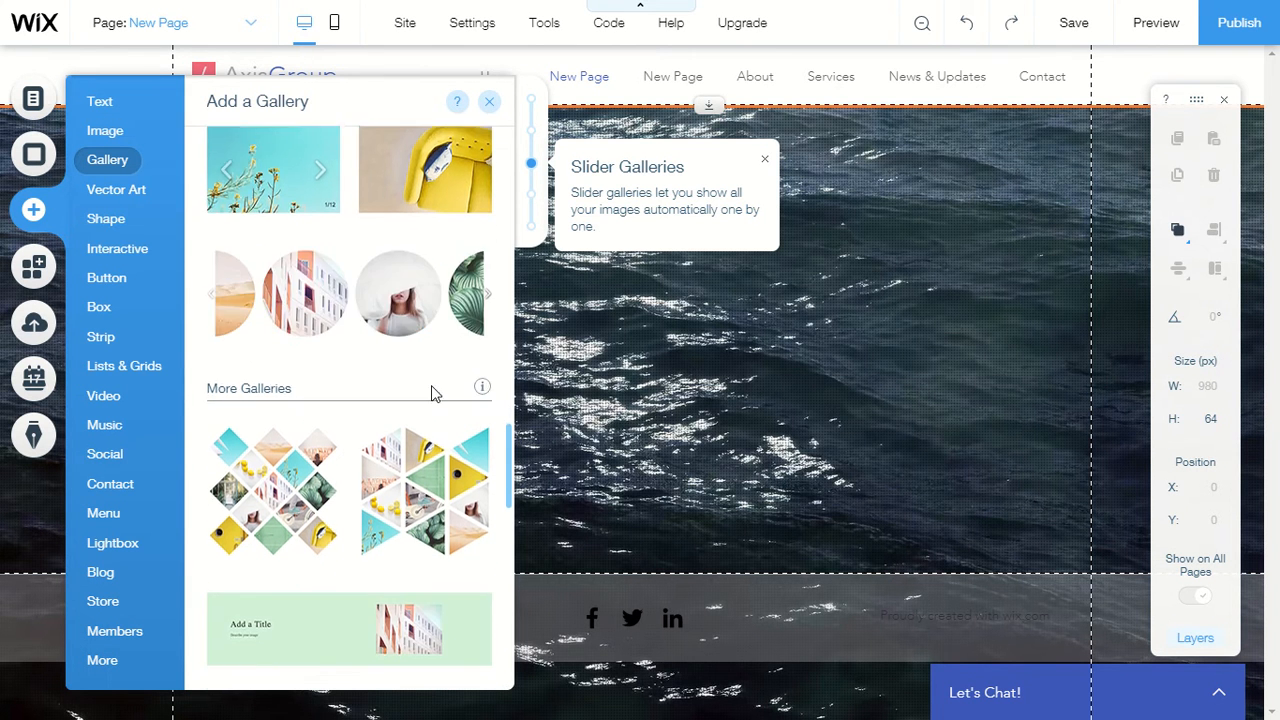
scroll(431, 393, down, 3)
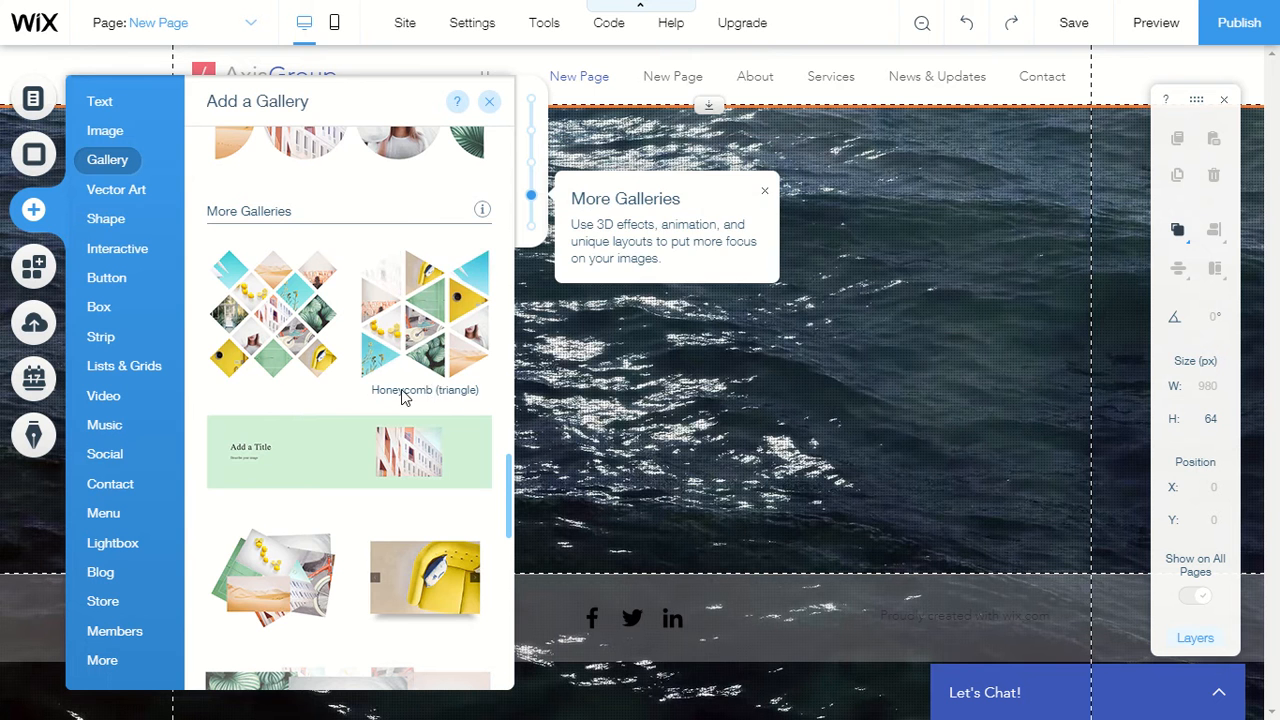
- Browse the vector art on offer: featured art, icons, animals and nature, logos and badges, and characters
click(108, 195)
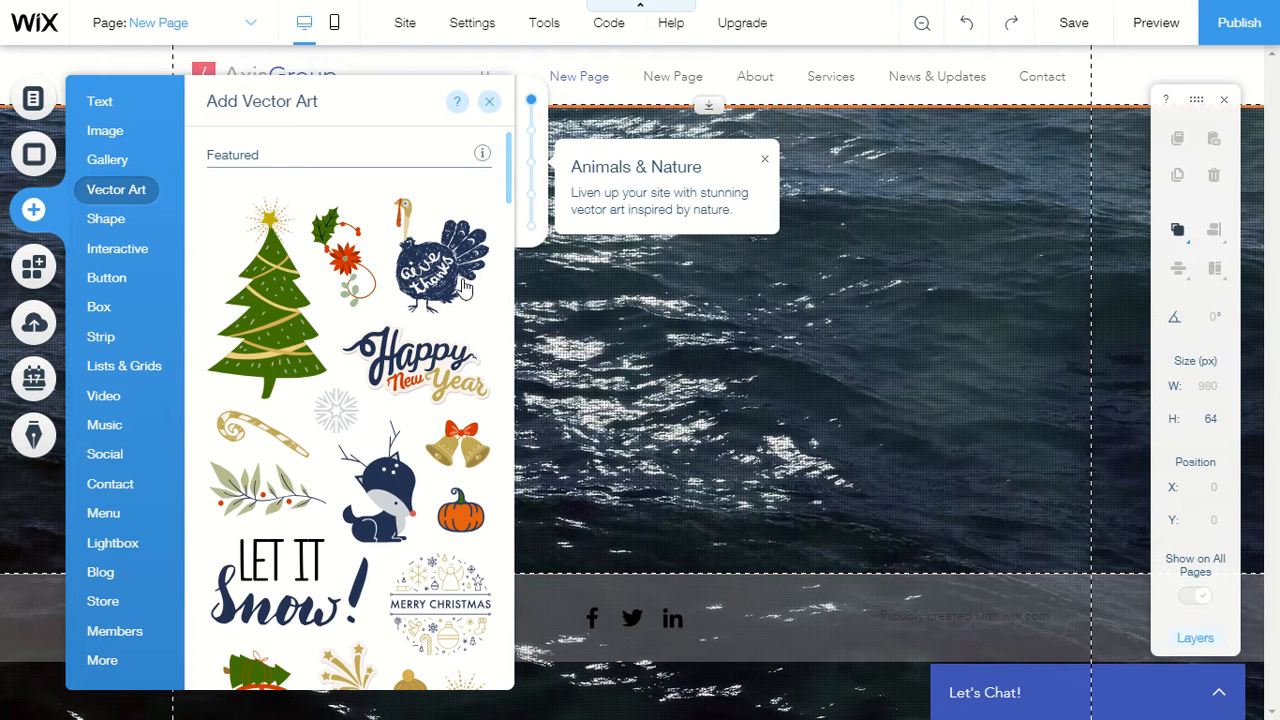
scroll(534, 140, down, 3)
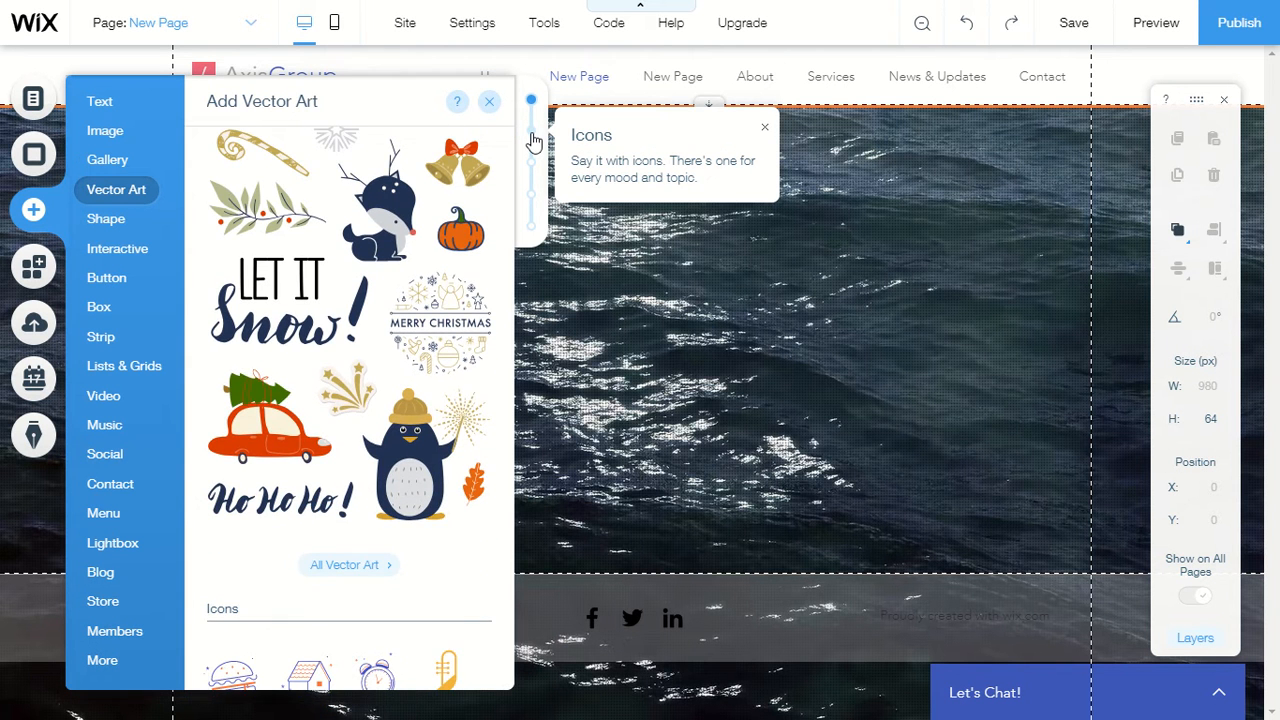
click(534, 140)
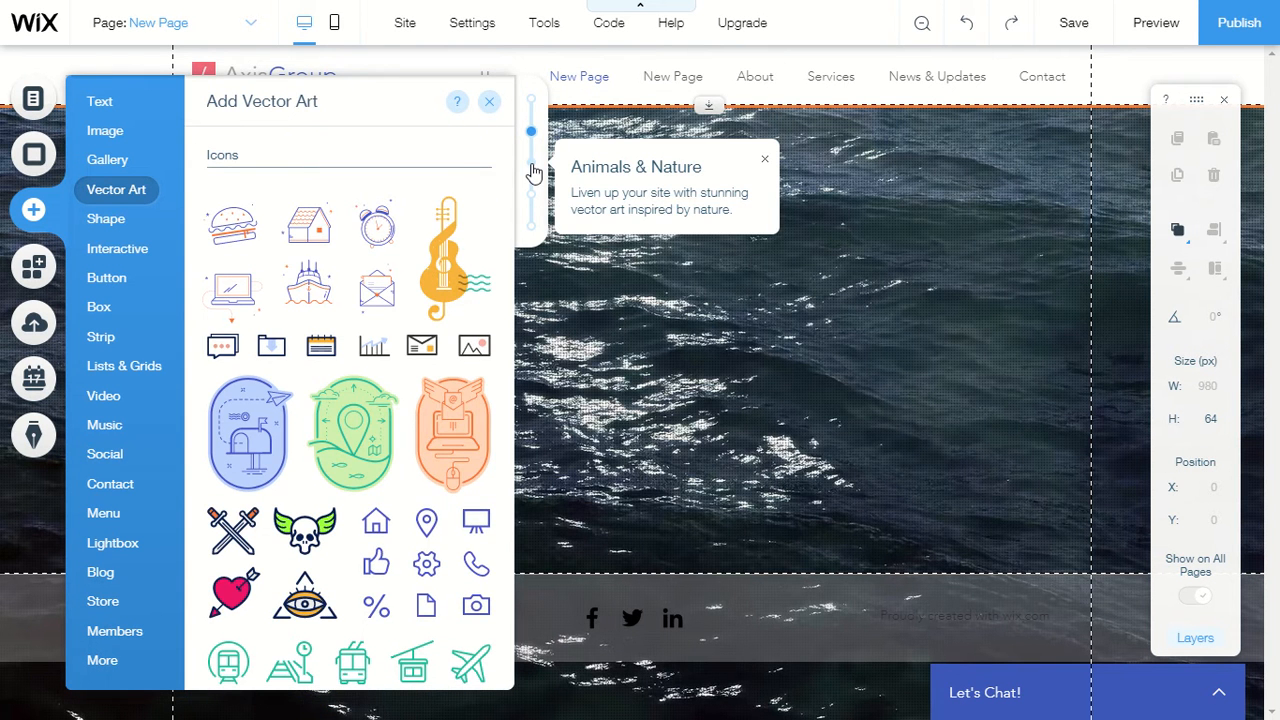
click(533, 168)
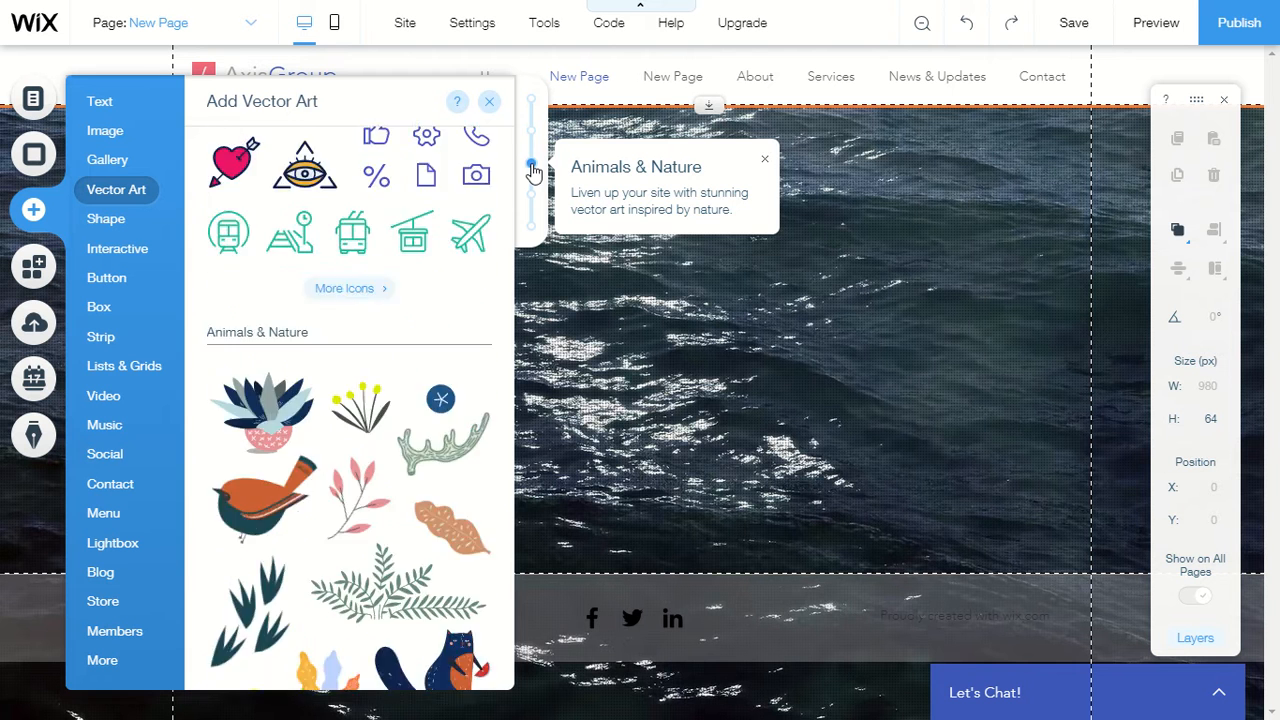
click(538, 200)
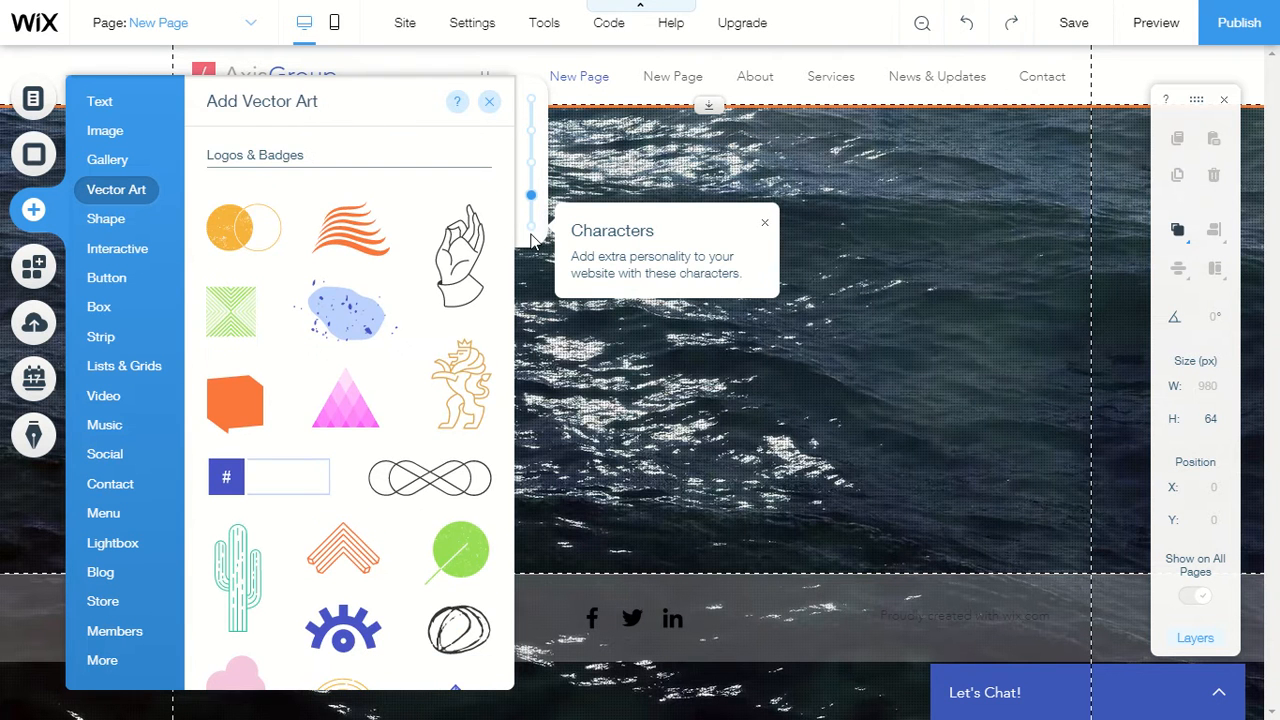
click(535, 230)
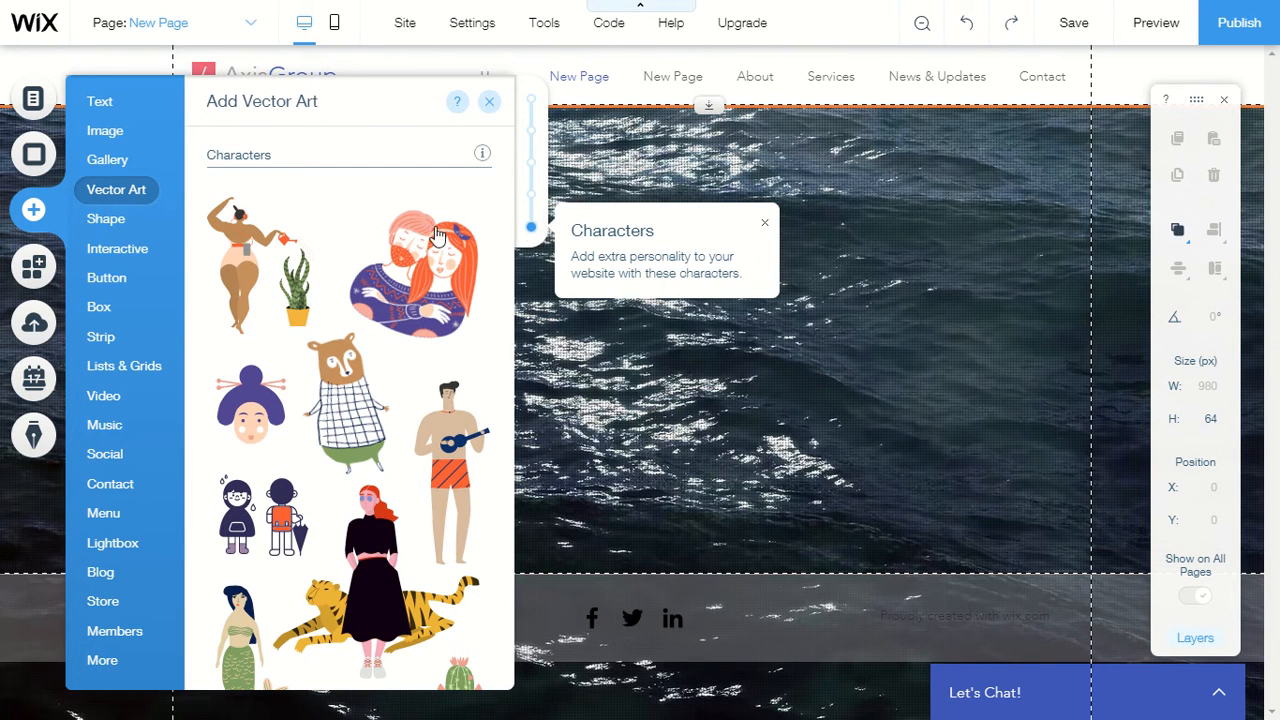
- Leave the element library without adding anything and switch to the Home page
click(108, 224)
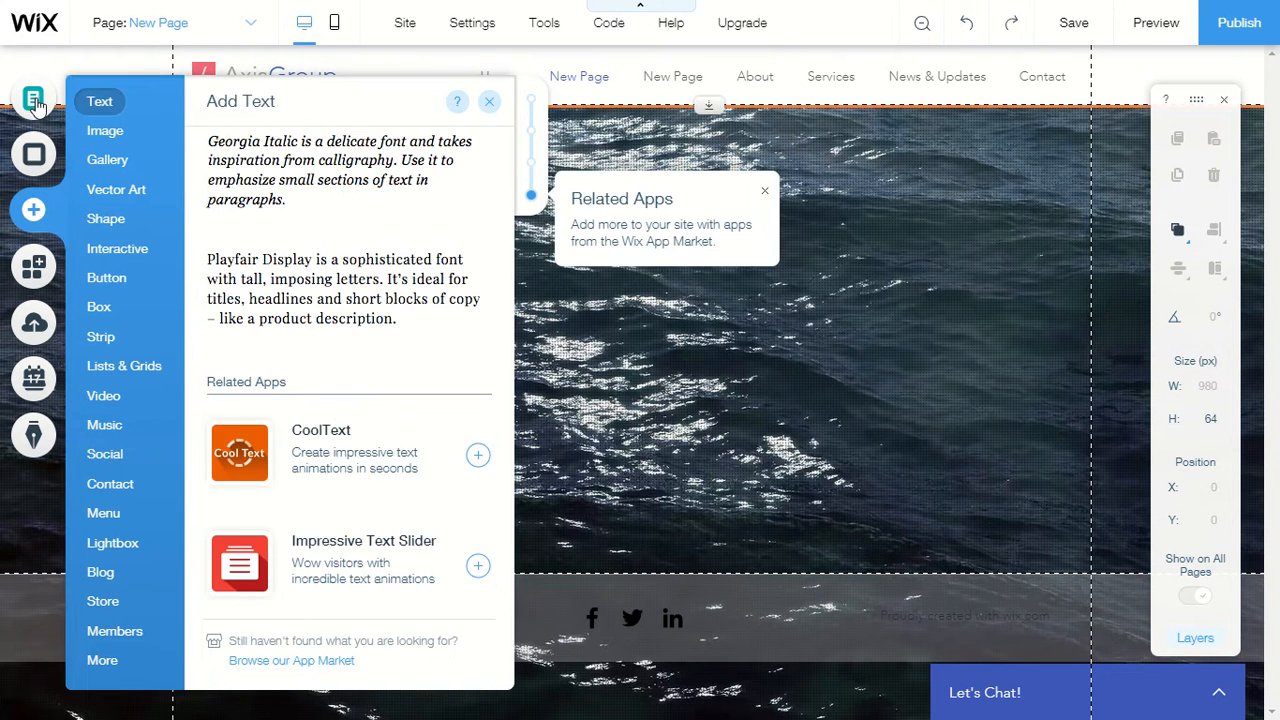
click(251, 26)
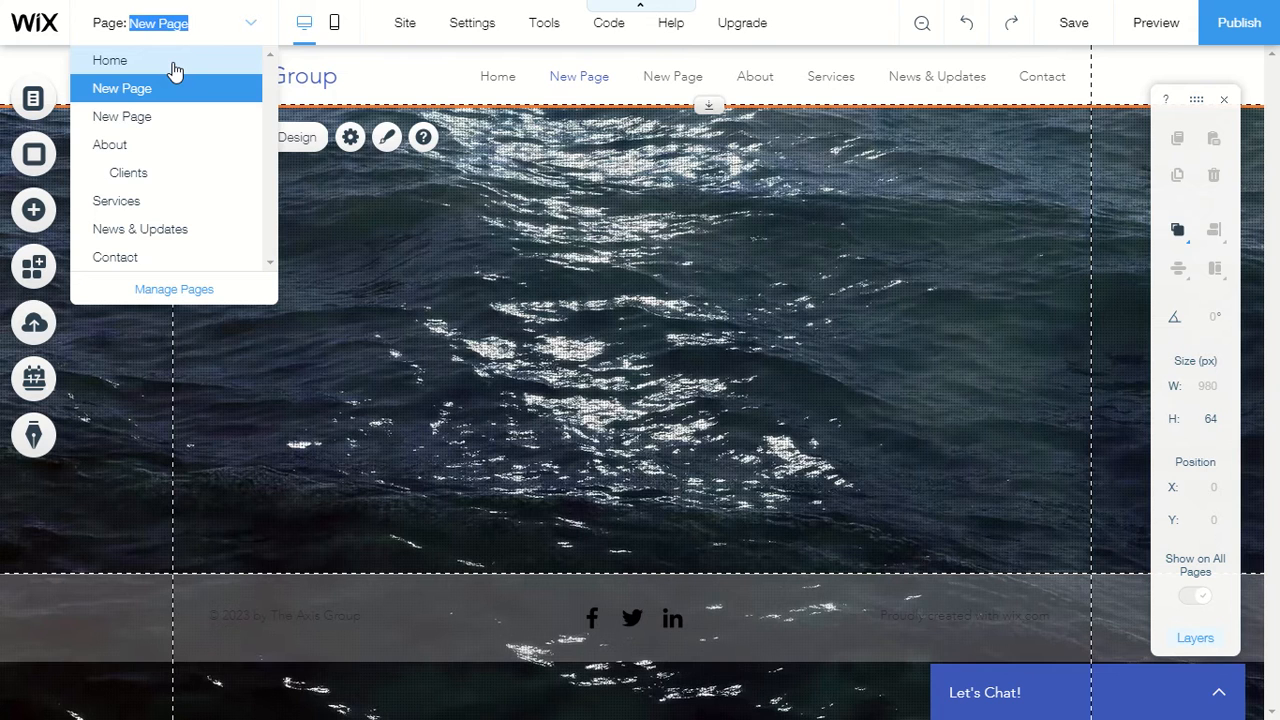
click(172, 66)
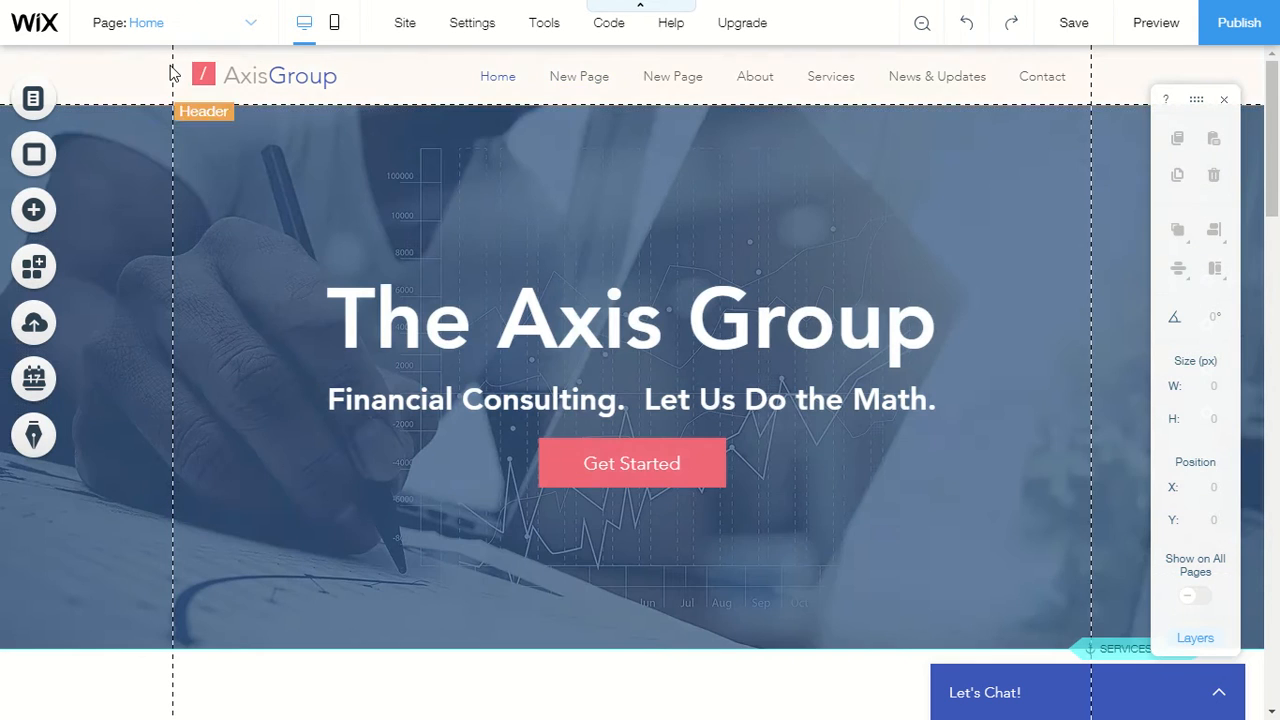
- Select the Our Services strip and browse the shapes that can be added: basic shapes, arrows, horizontal and vertical lines, and related apps
scroll(833, 401, down, 5)
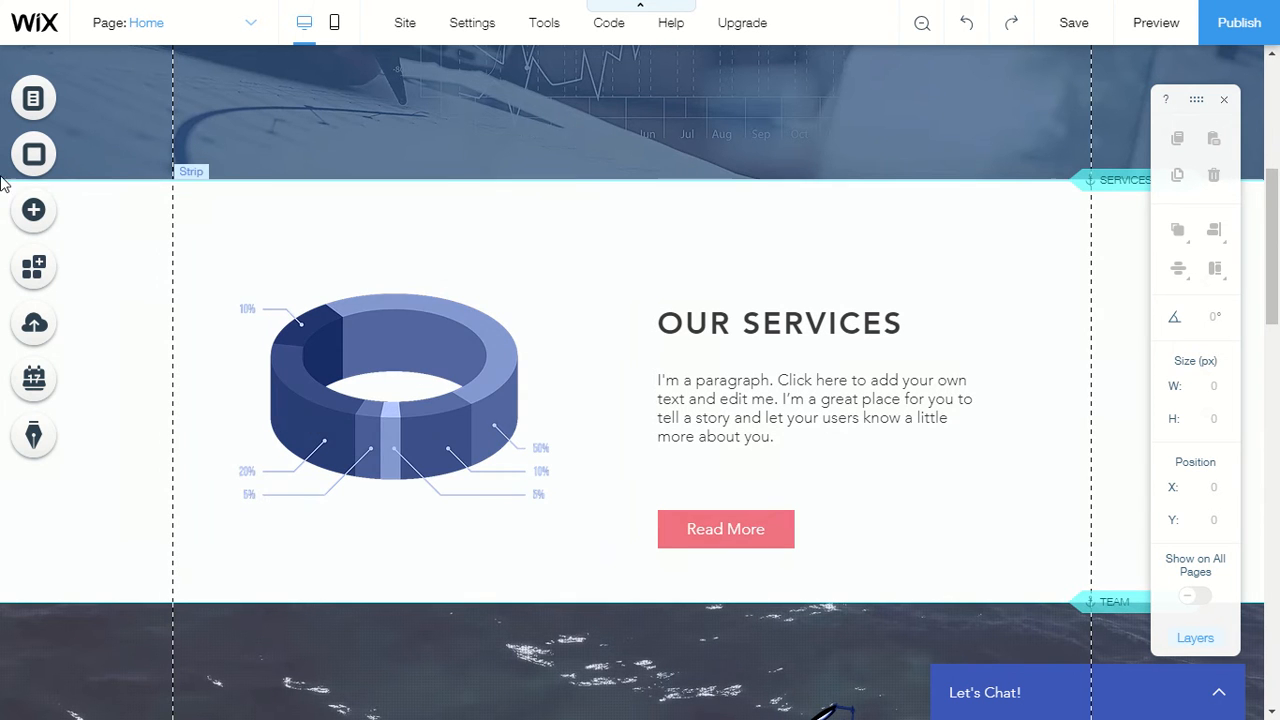
click(391, 221)
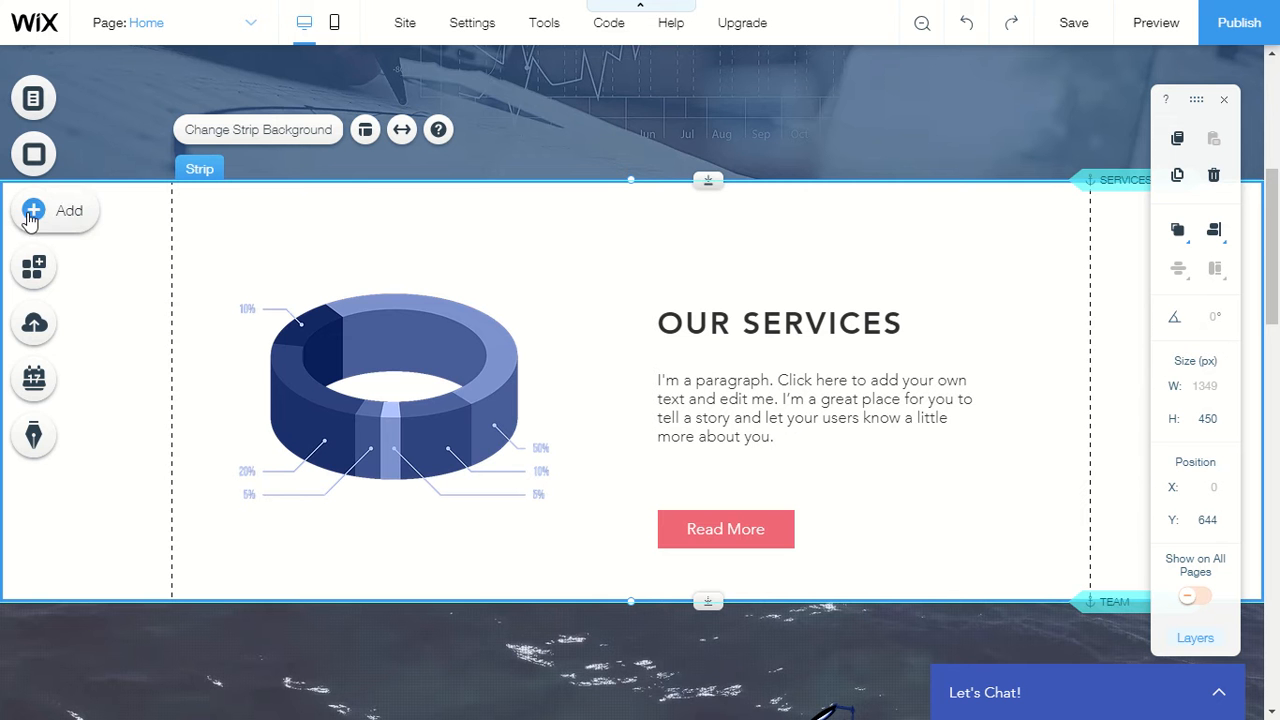
click(30, 213)
scroll(400, 209, down, 10)
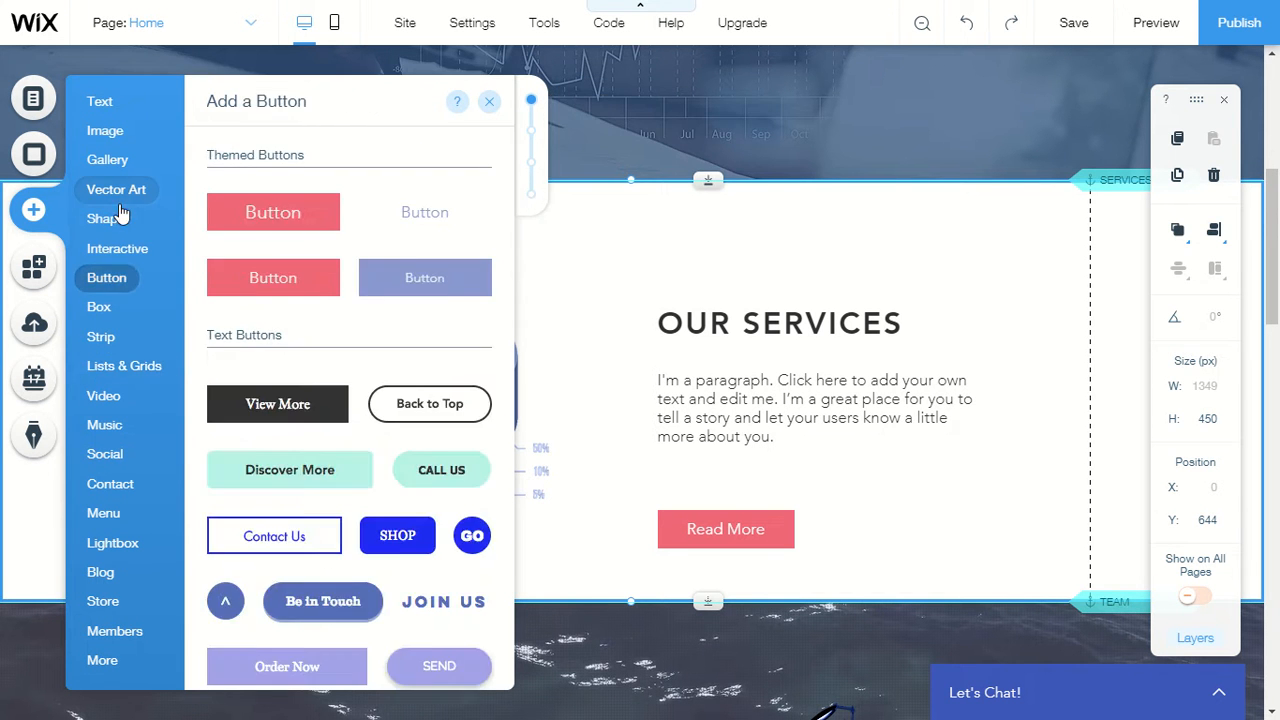
mouse_move(117, 229)
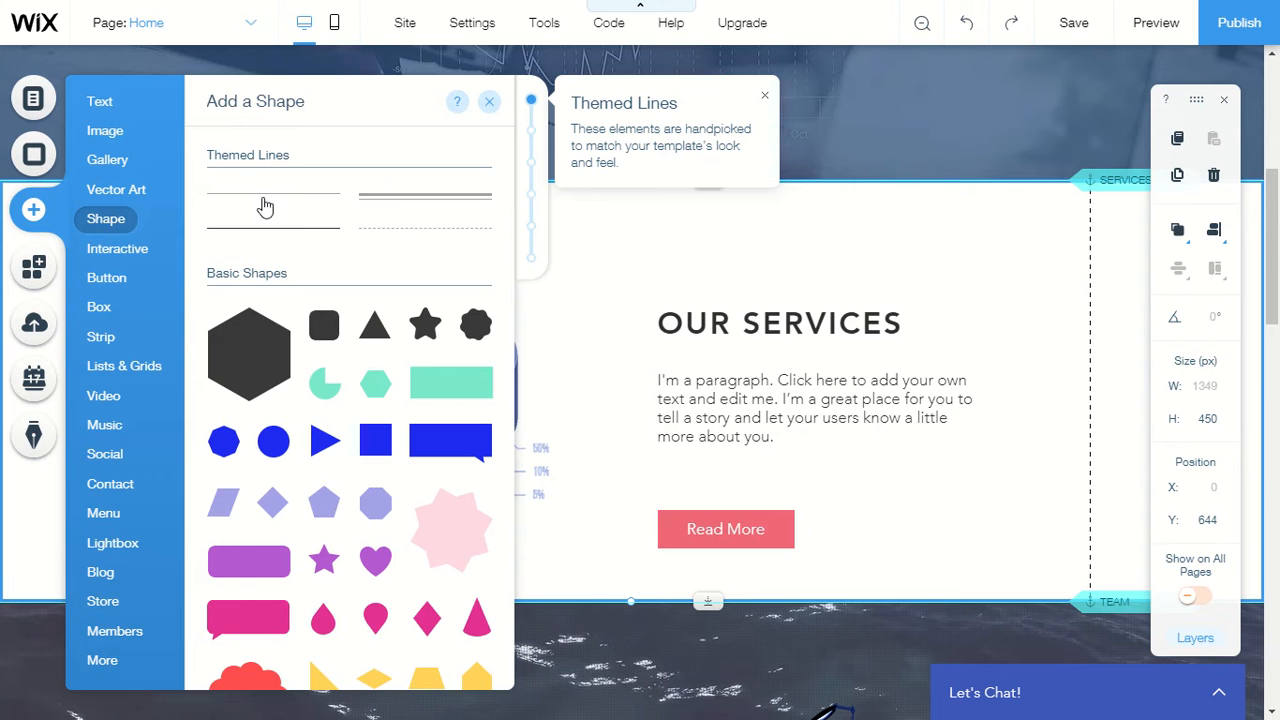
scroll(398, 193, down, 1)
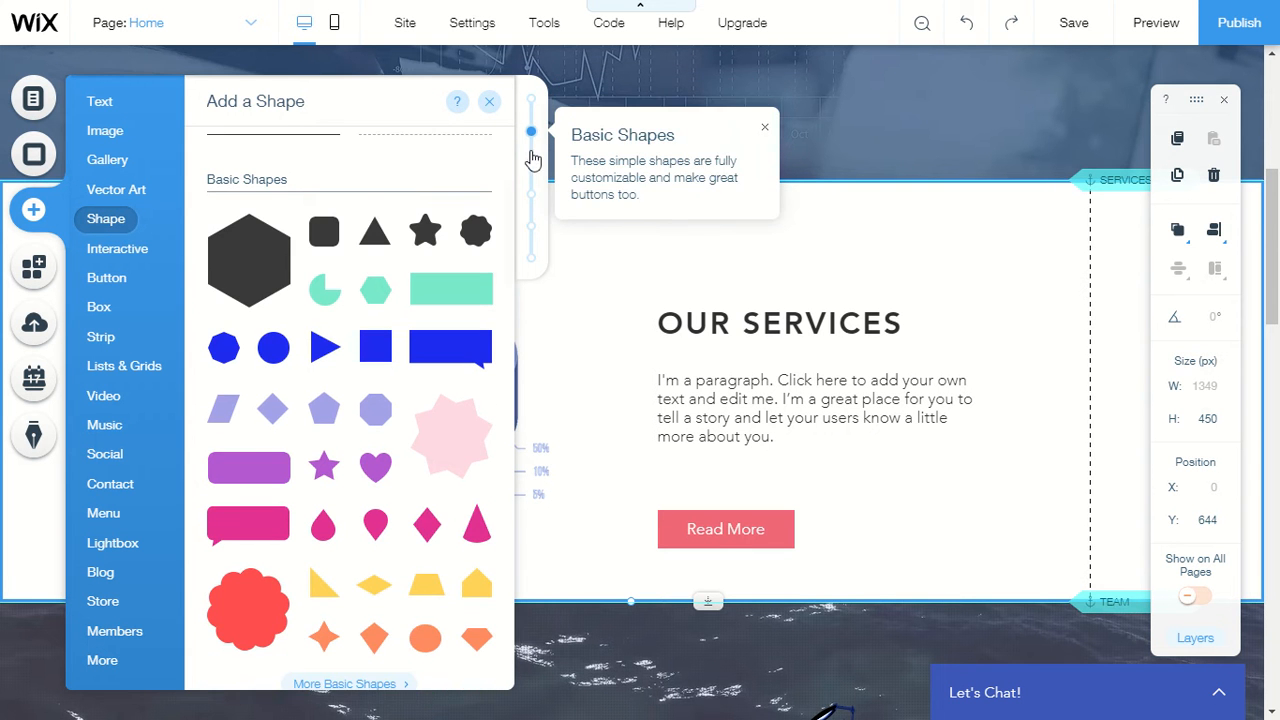
click(535, 168)
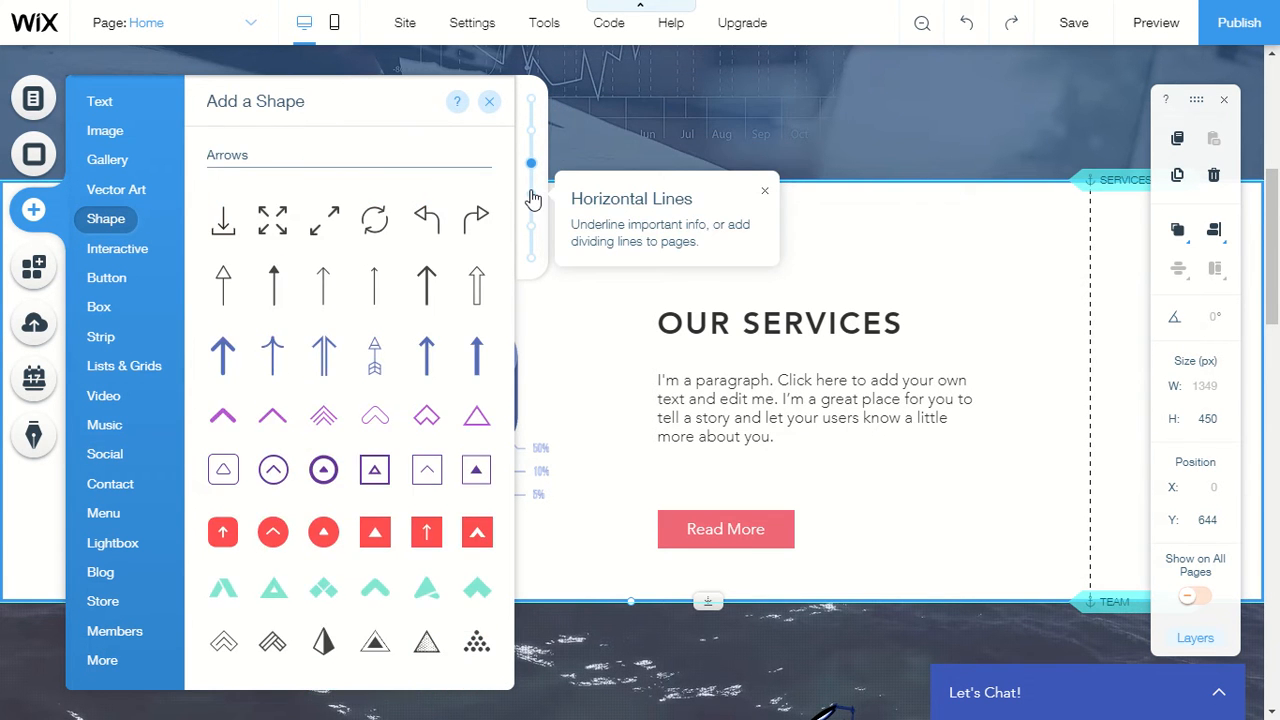
click(535, 200)
click(531, 228)
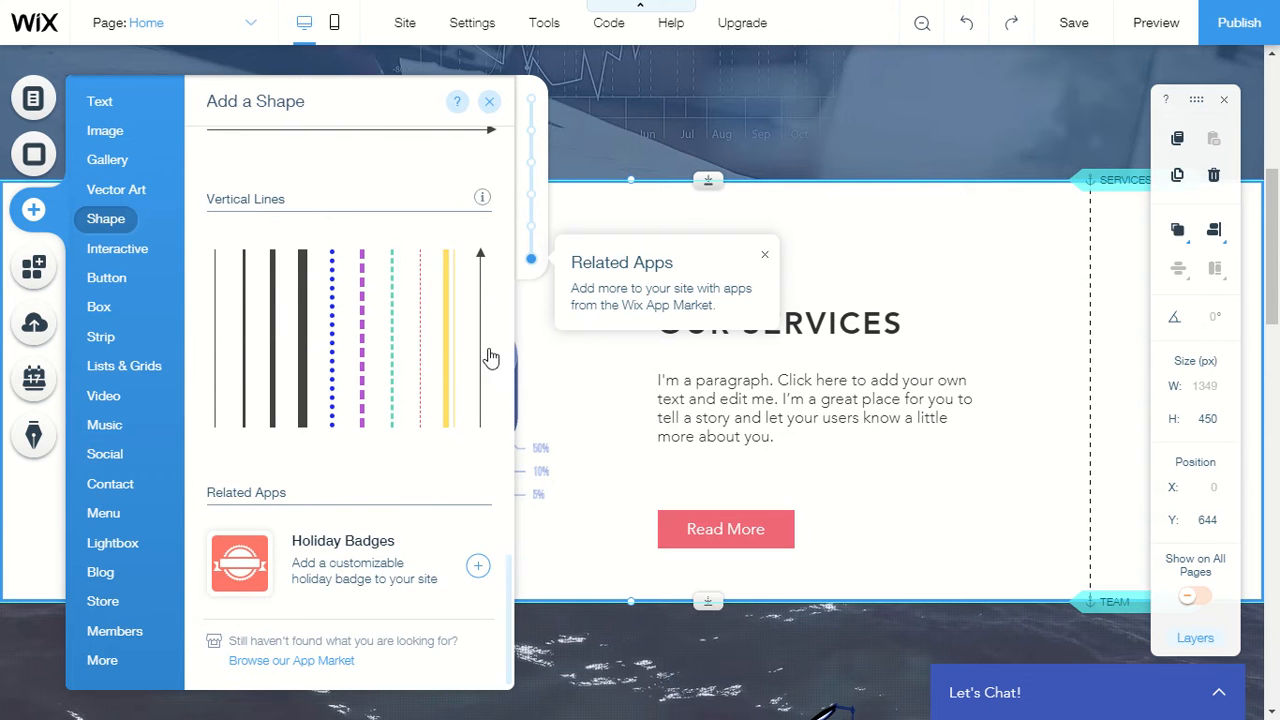
- Add the About (Movers & Shakers) full-width slideshow over the Our Services section and shift it up to Y 519
click(112, 256)
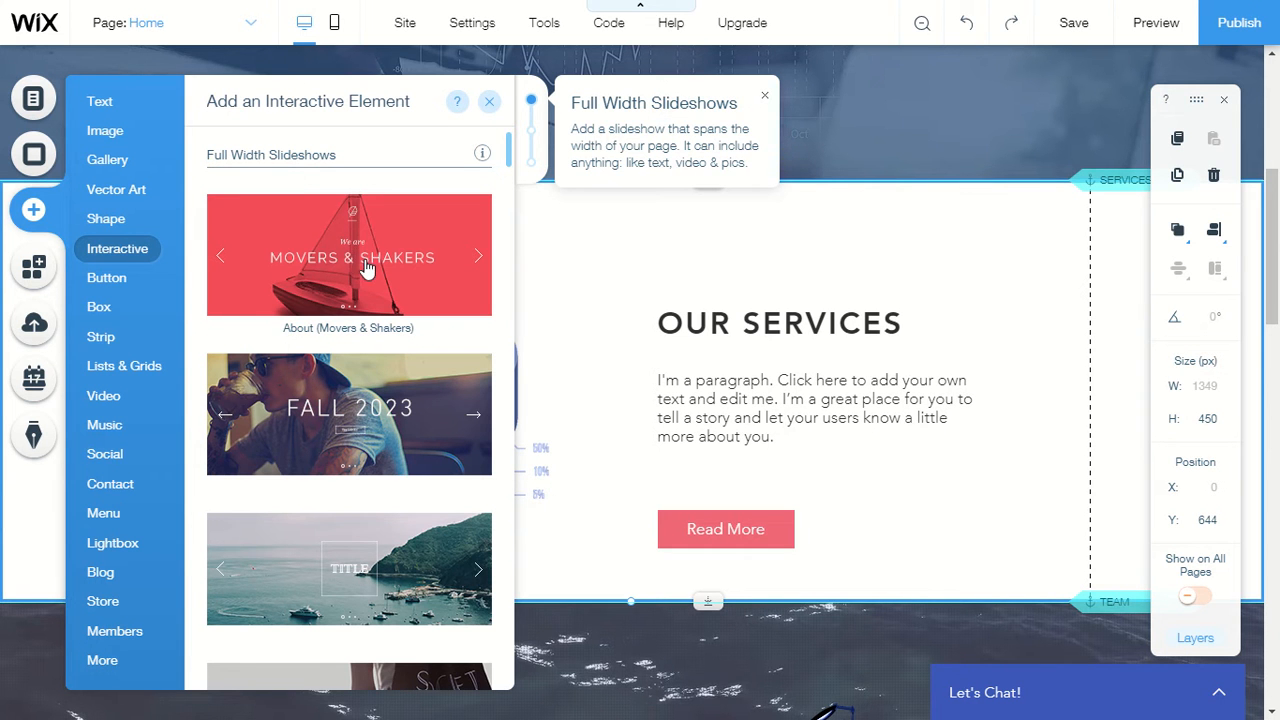
drag(367, 267, 858, 359)
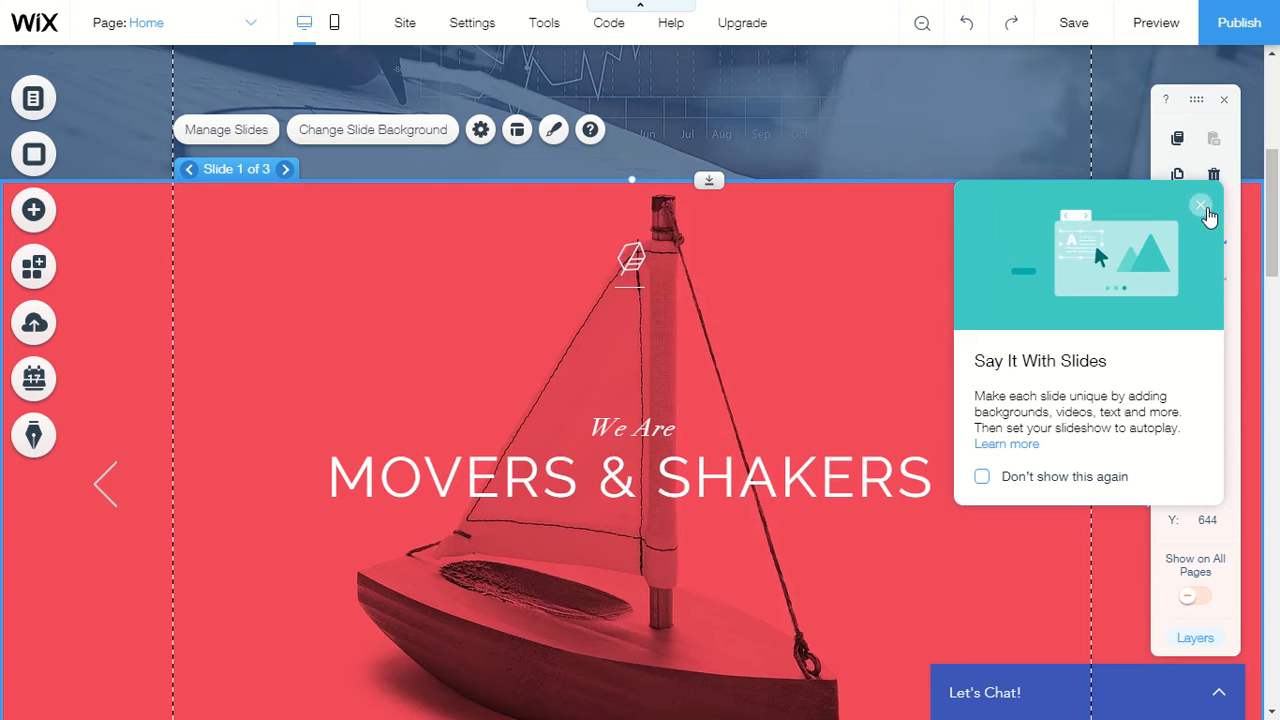
click(1200, 204)
drag(914, 366, 923, 249)
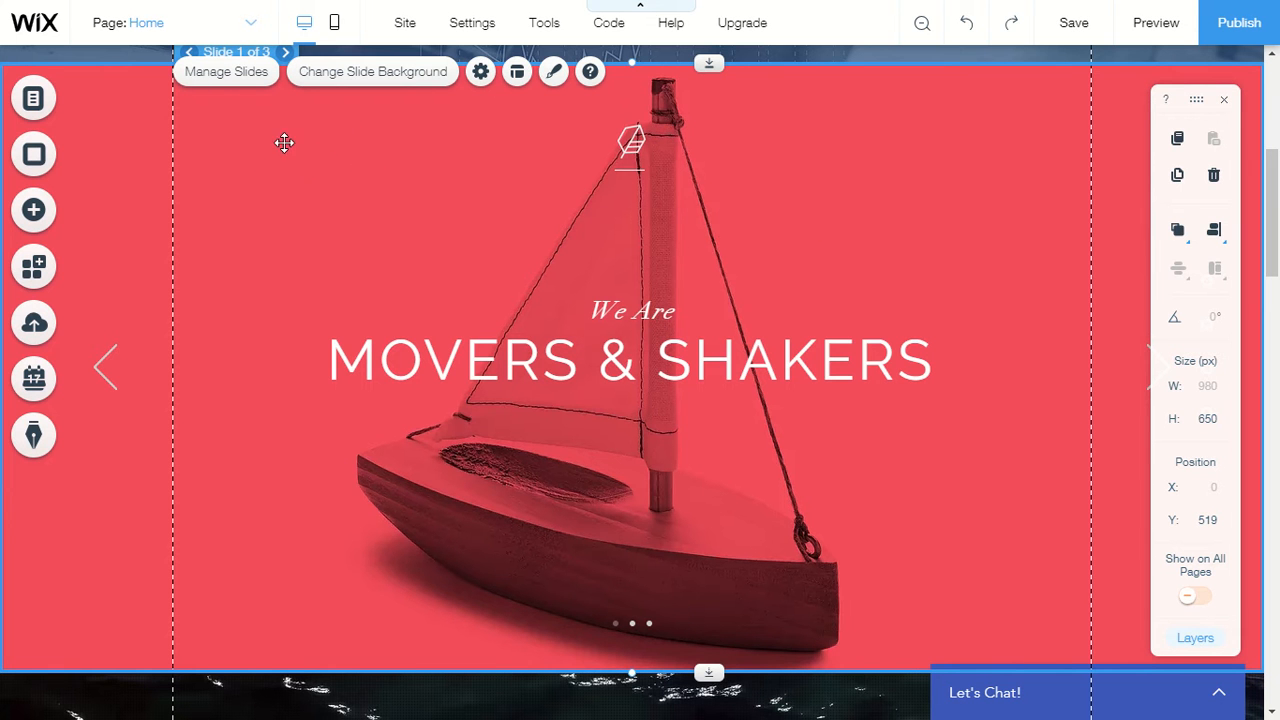
- Look through the slideshow's slide list, the management options for Slide 1 and the slide background choices without changing anything
click(236, 87)
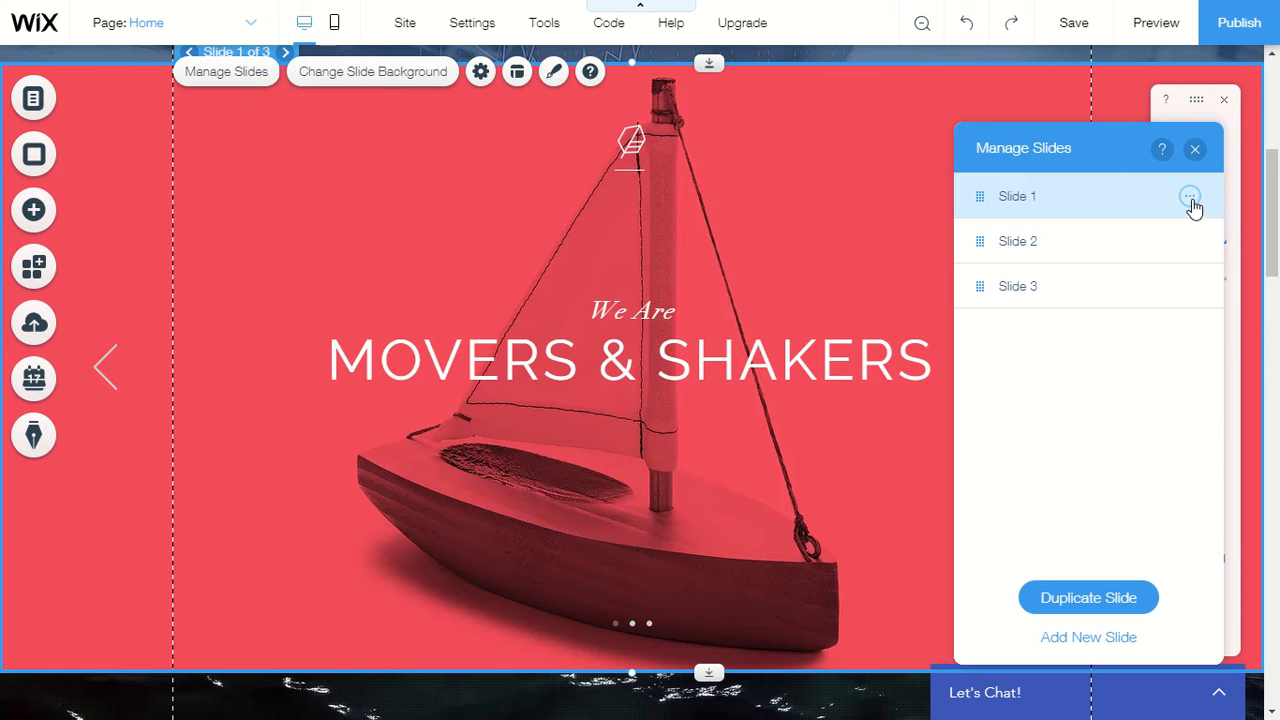
click(1142, 244)
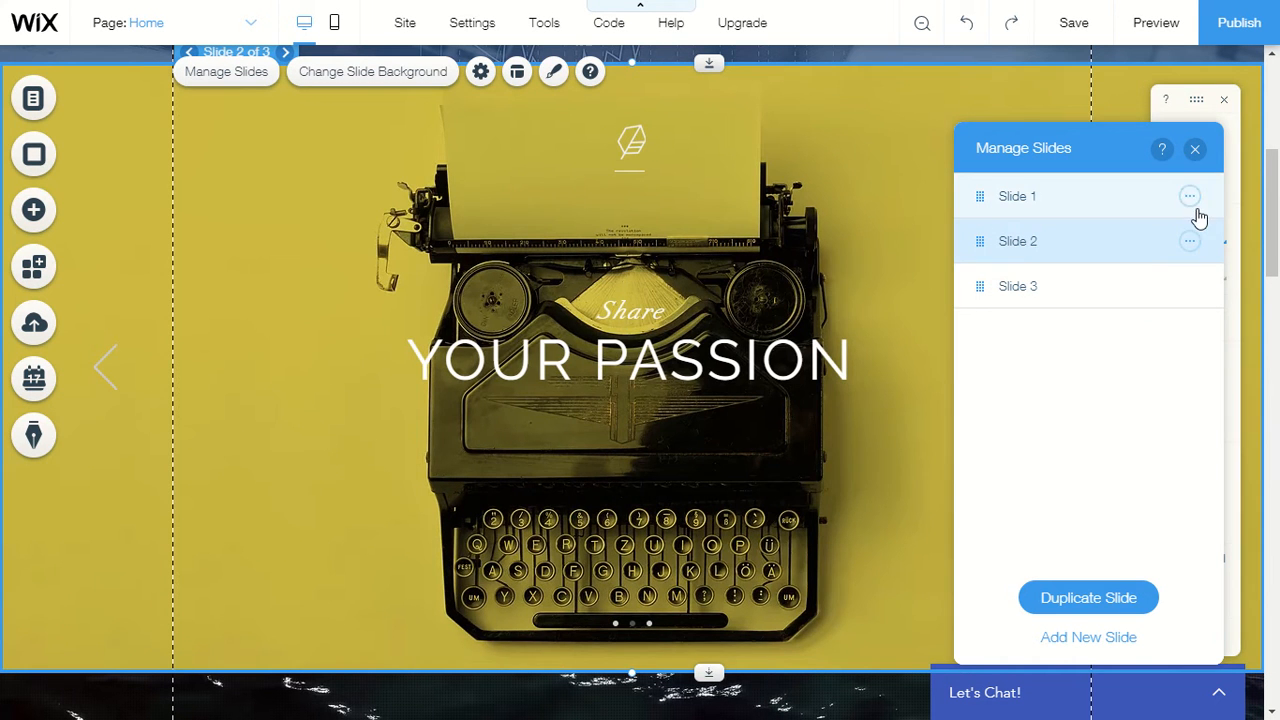
click(1190, 200)
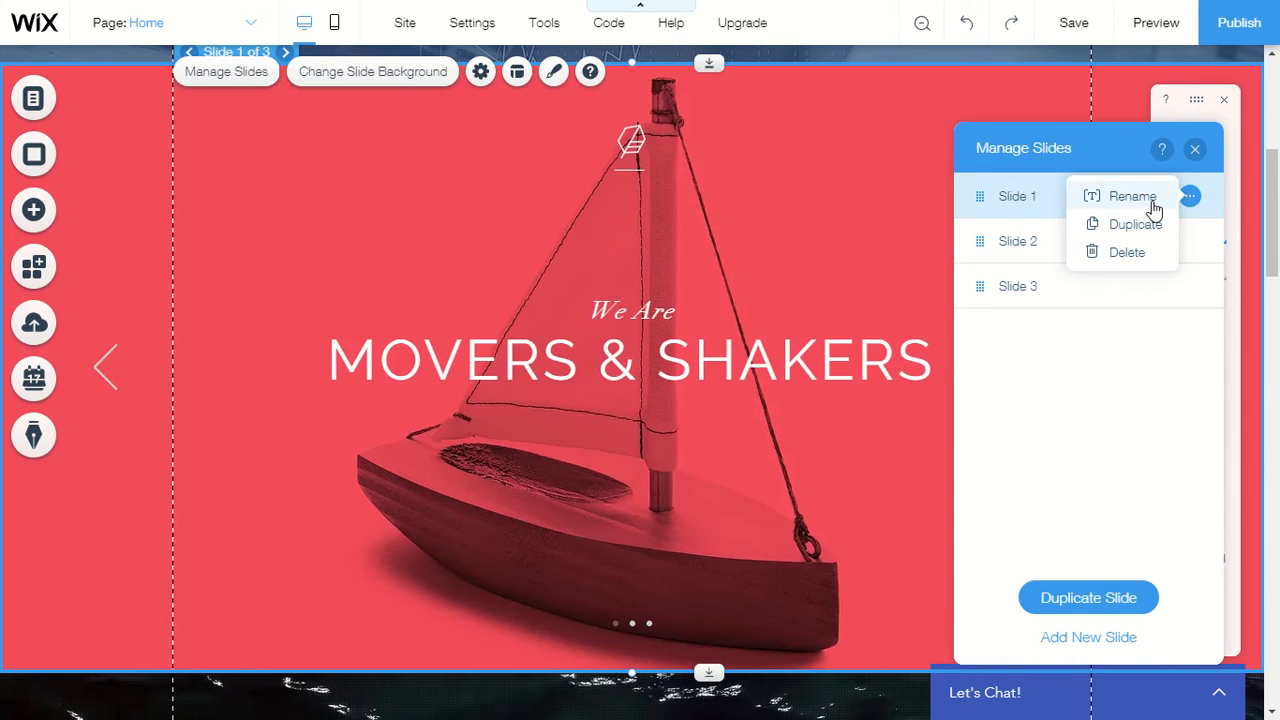
click(1190, 203)
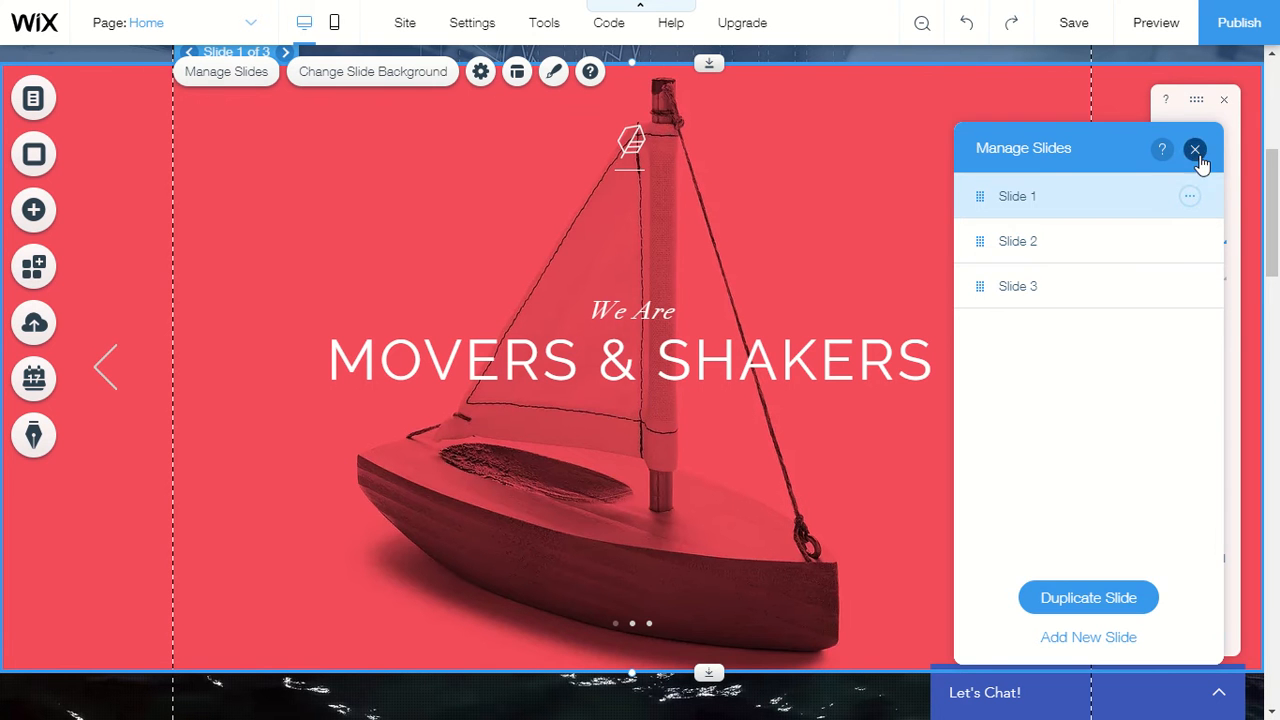
click(1196, 150)
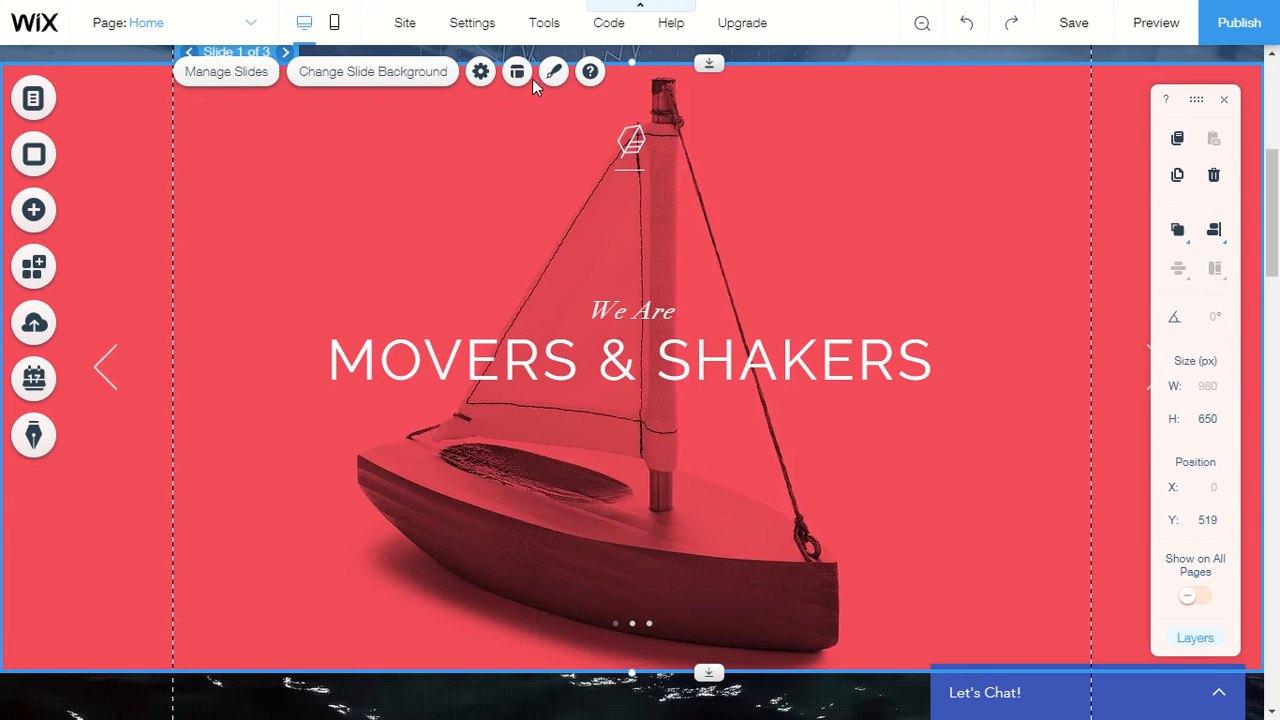
click(430, 83)
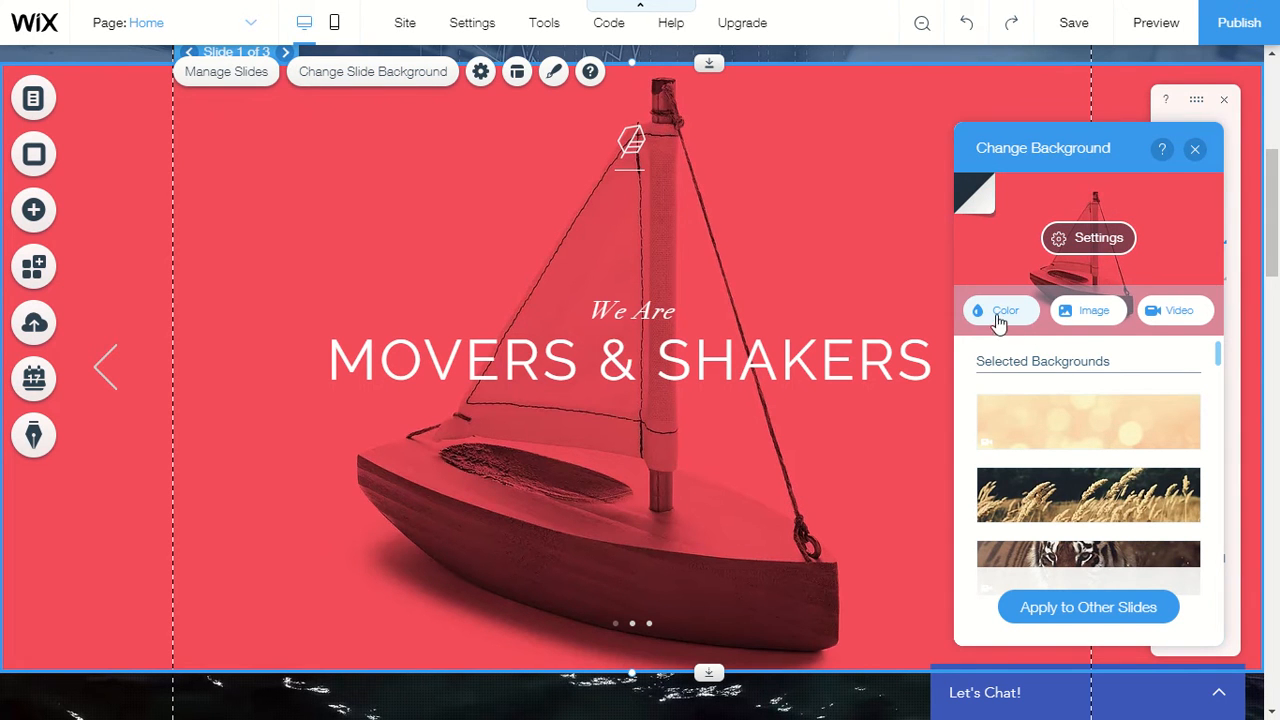
click(1195, 150)
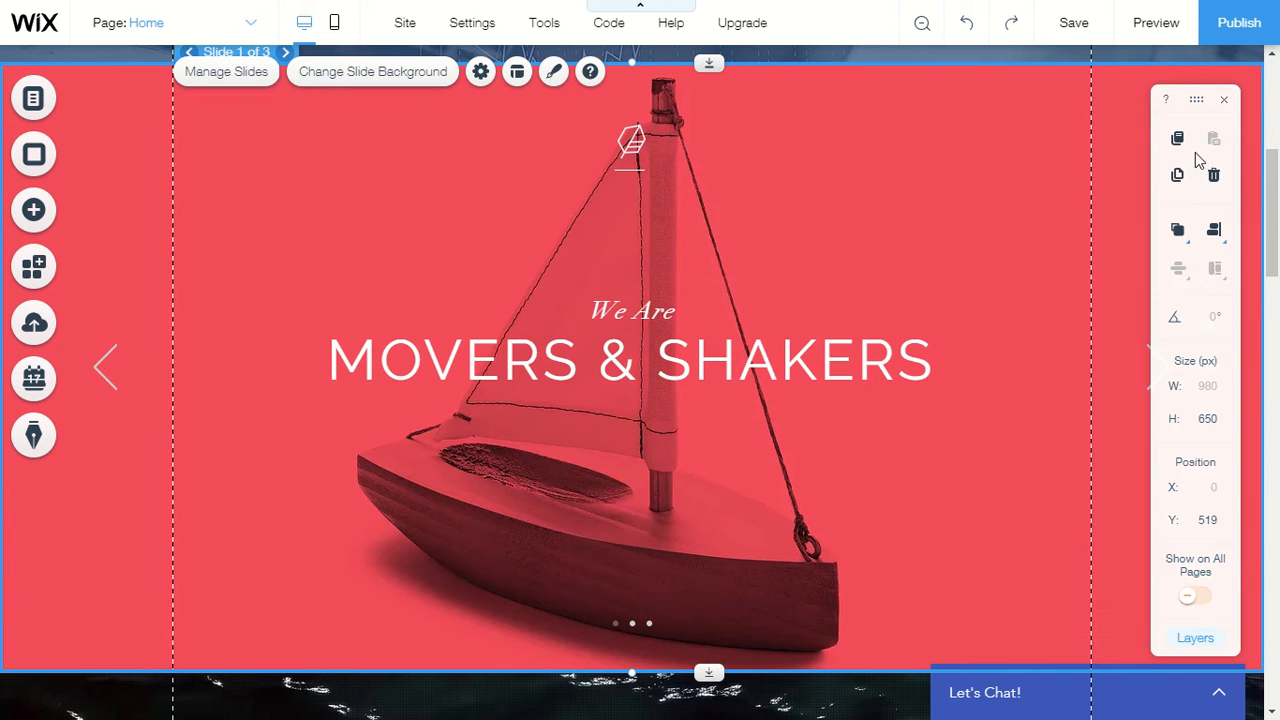
- Remove the Movers & Shakers slideshow and the Our Services strip from the Home page
click(37, 219)
click(929, 189)
scroll(940, 215, down, 5)
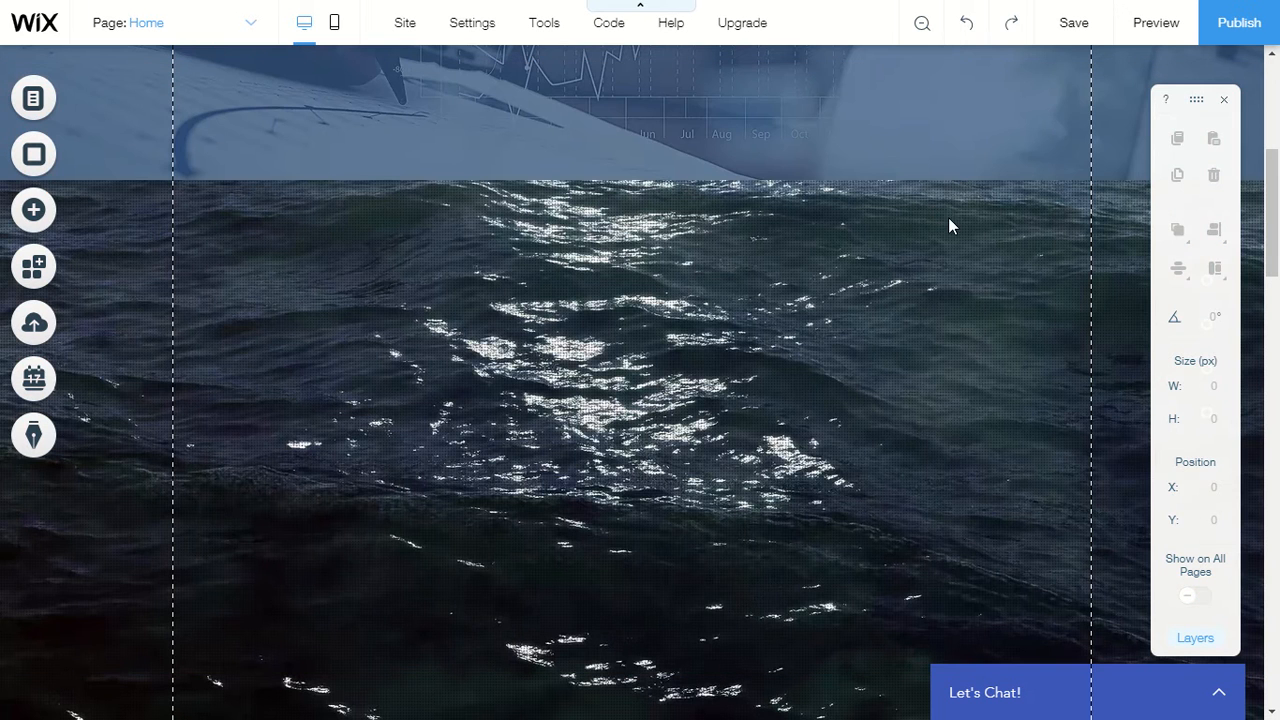
- Browse the text buttons on offer and add the yellow Let's Talk button to the Home page
click(31, 212)
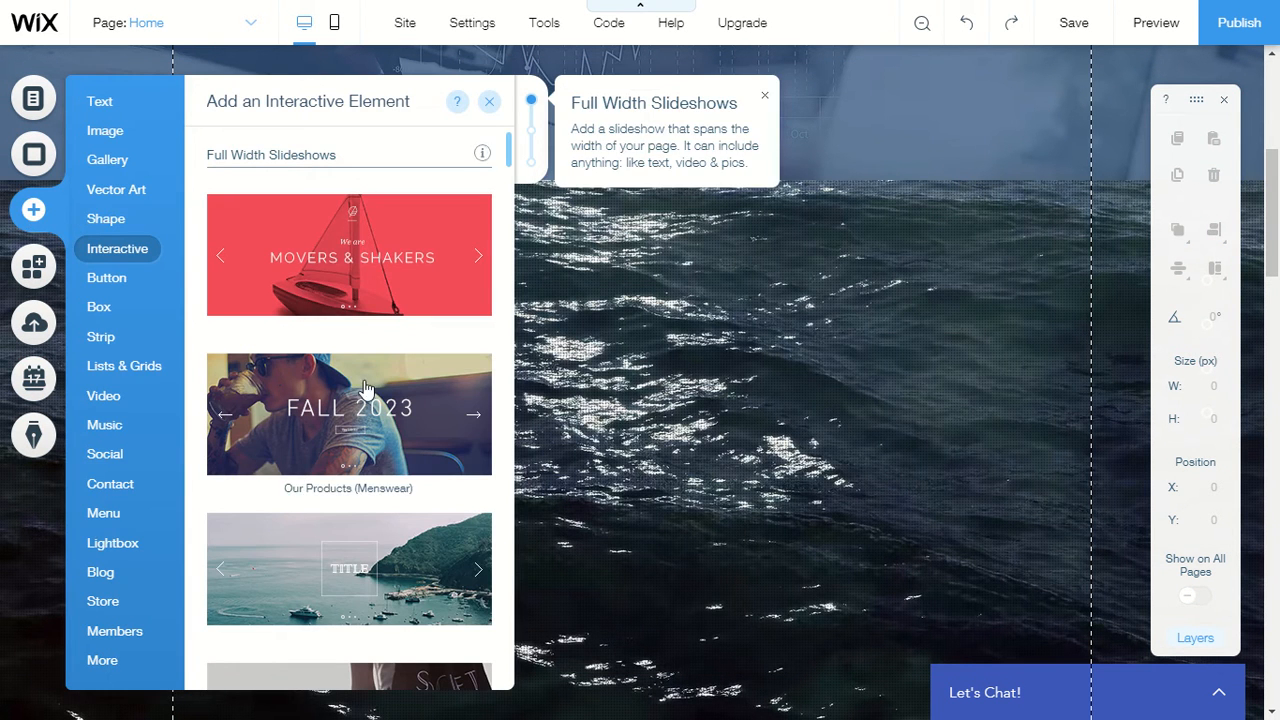
mouse_move(107, 287)
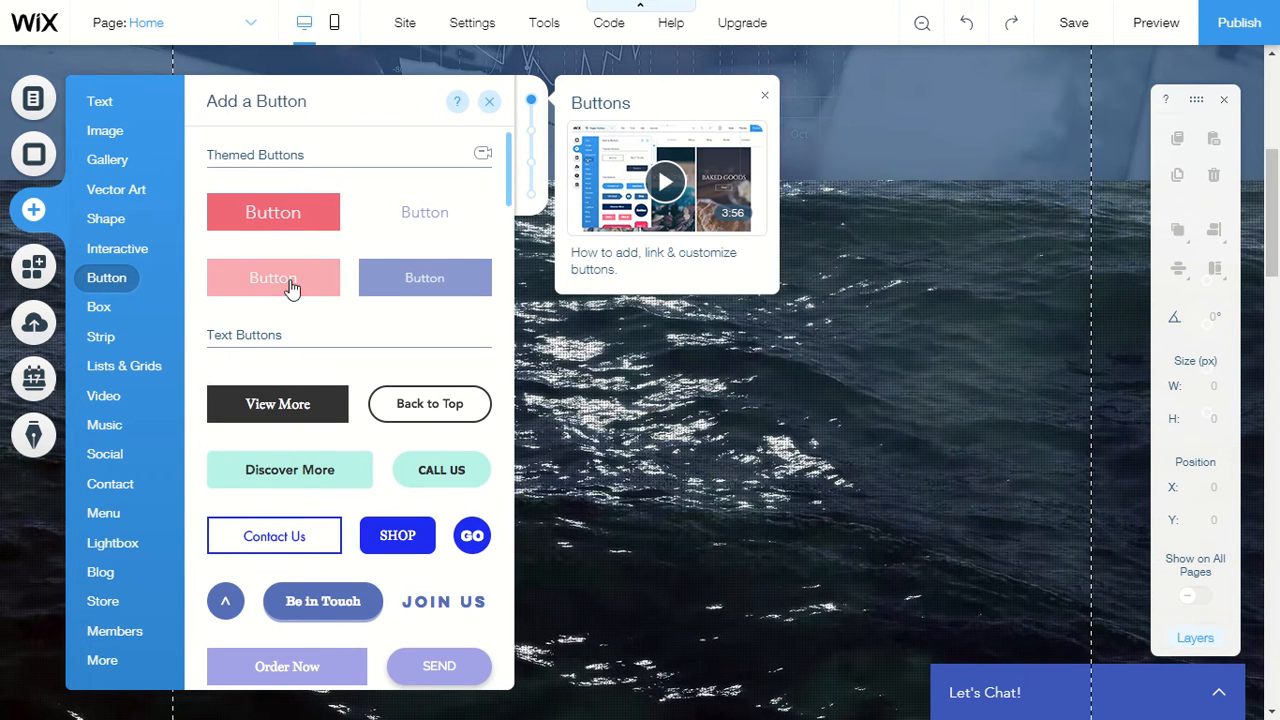
scroll(289, 289, down, 1)
scroll(409, 351, down, 2)
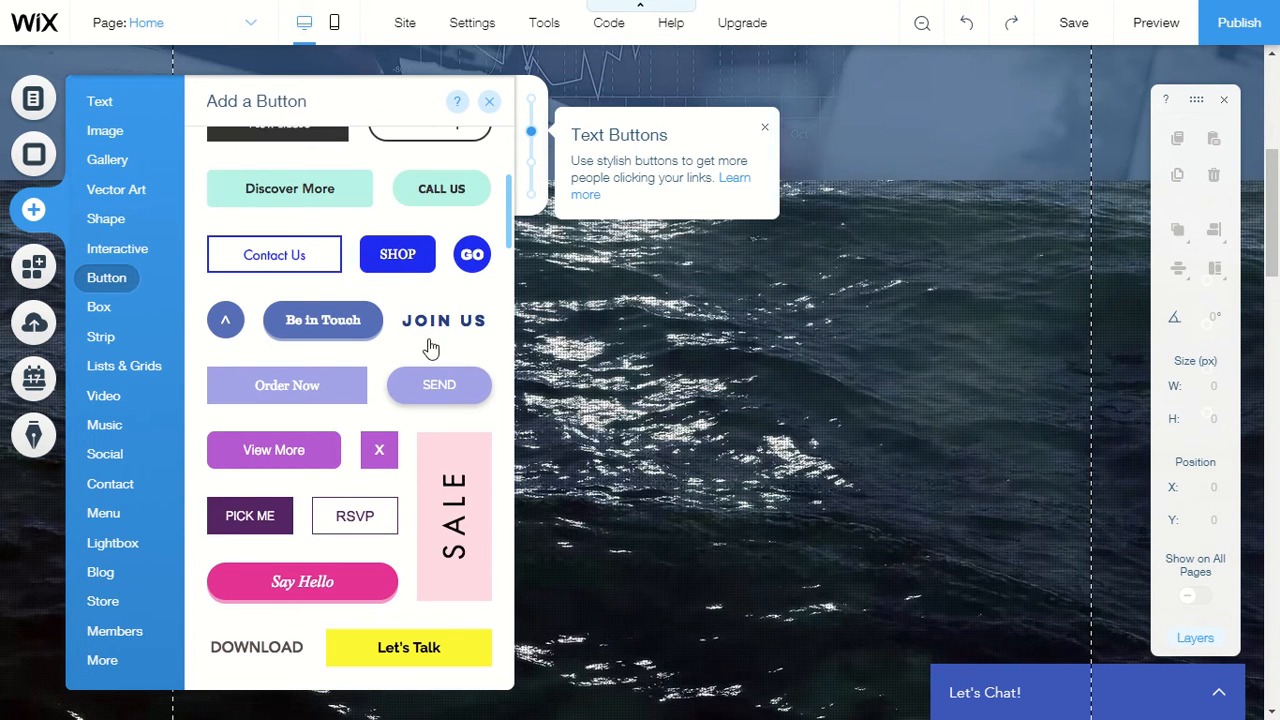
scroll(486, 334, down, 3)
scroll(466, 368, down, 2)
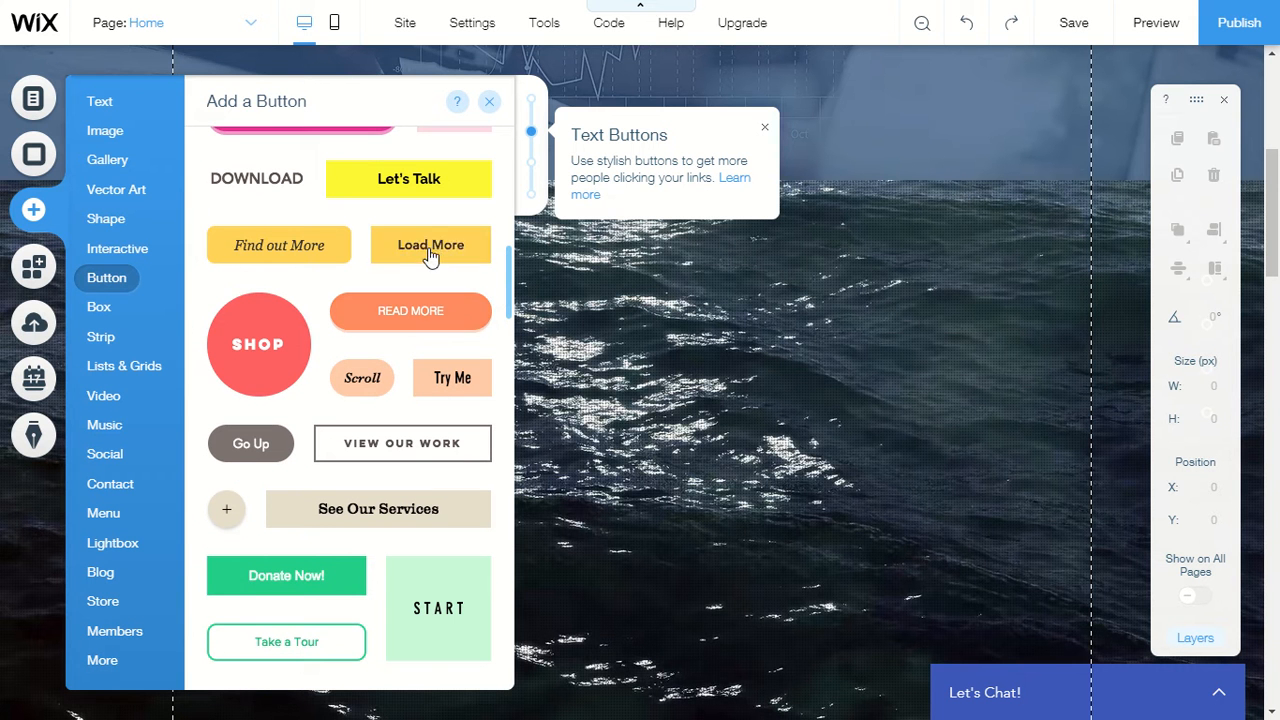
click(425, 186)
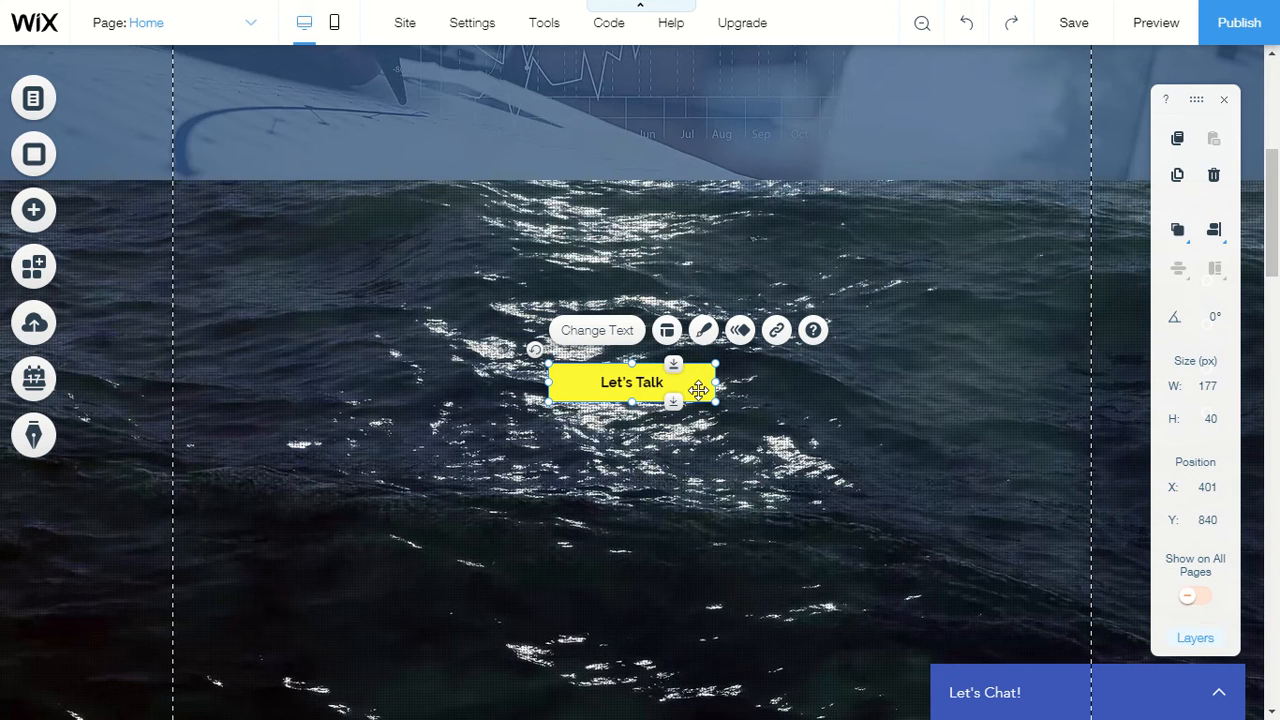
- Explore the Let's Talk button's link options, including the Clients page, web address, document, phone number and email, then delete the button without linking it
click(777, 331)
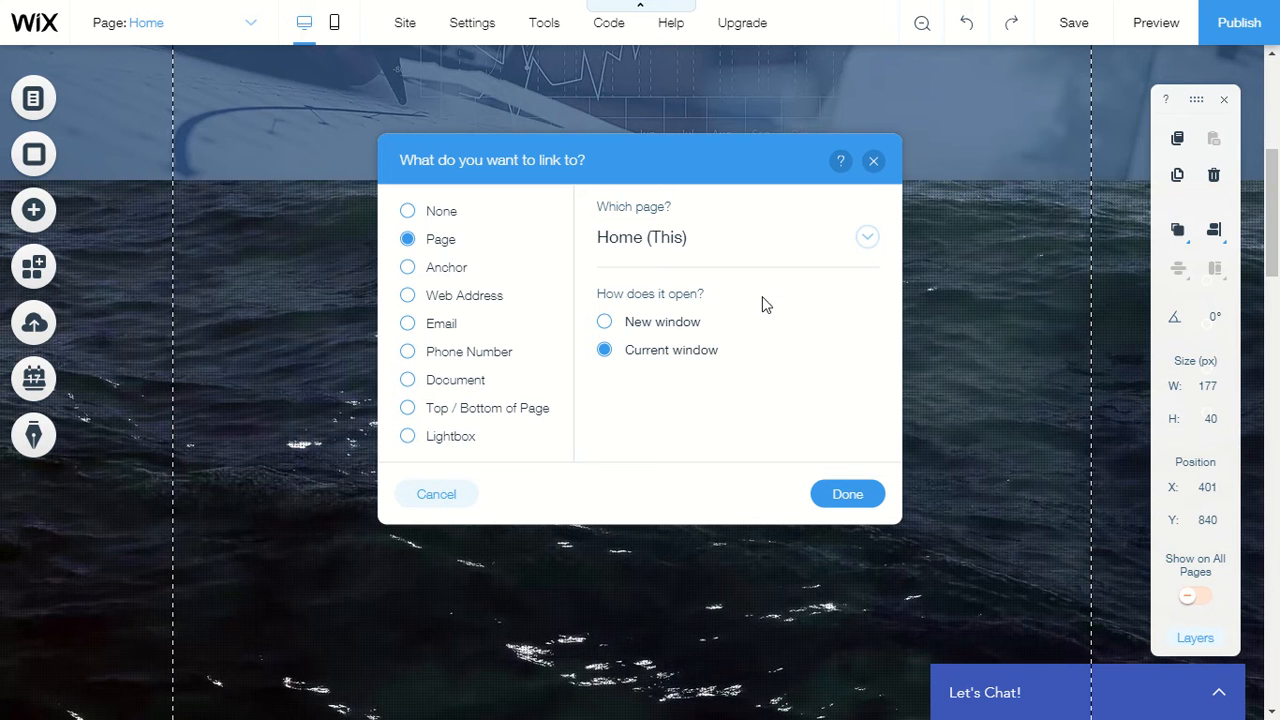
click(786, 244)
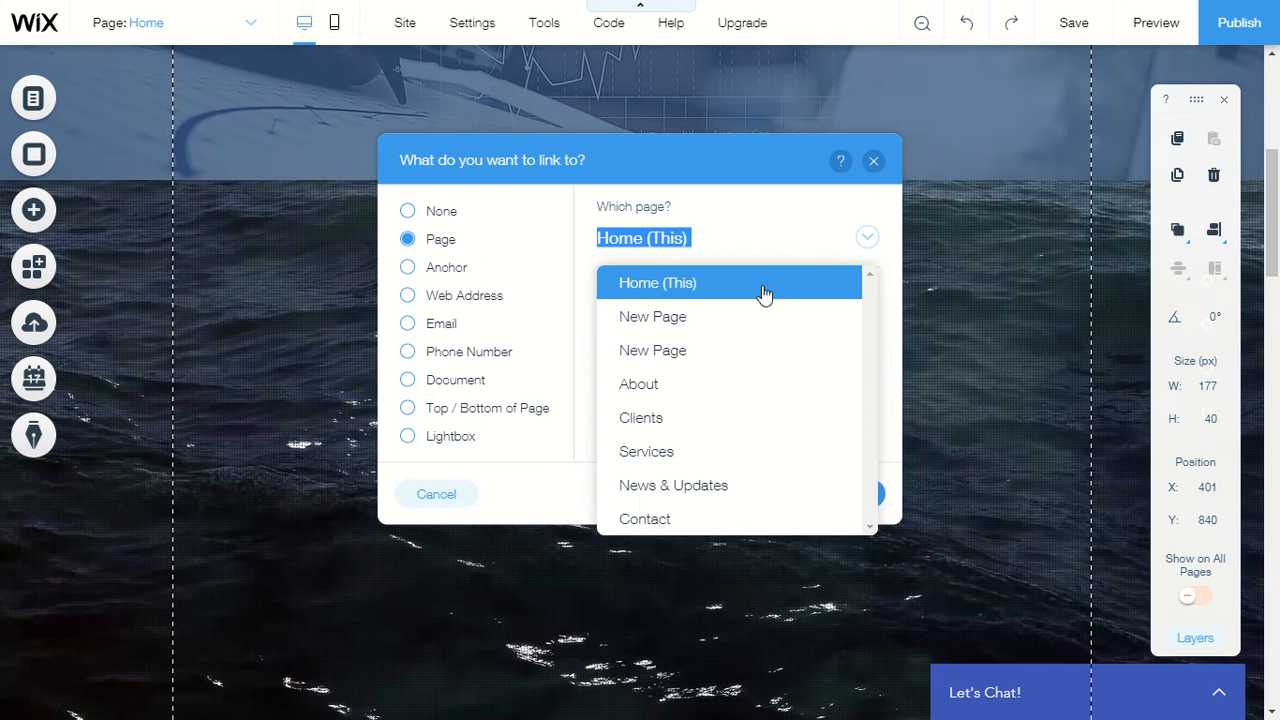
click(735, 421)
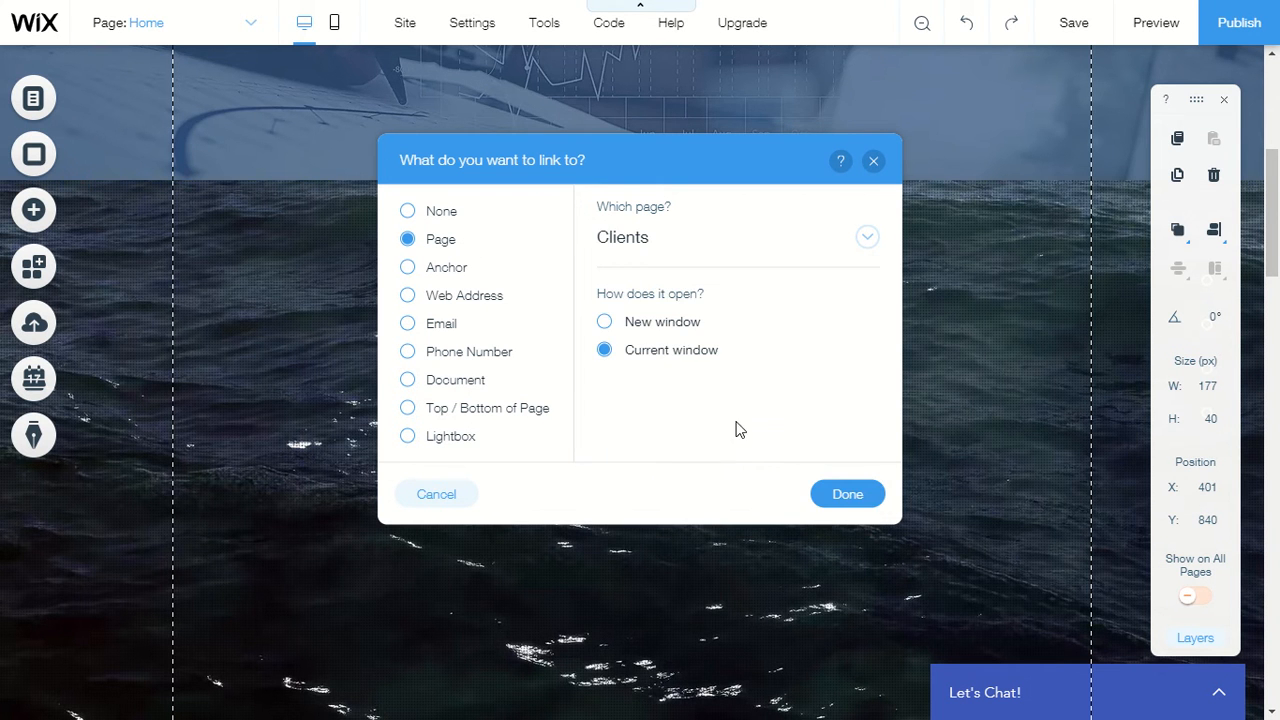
click(490, 300)
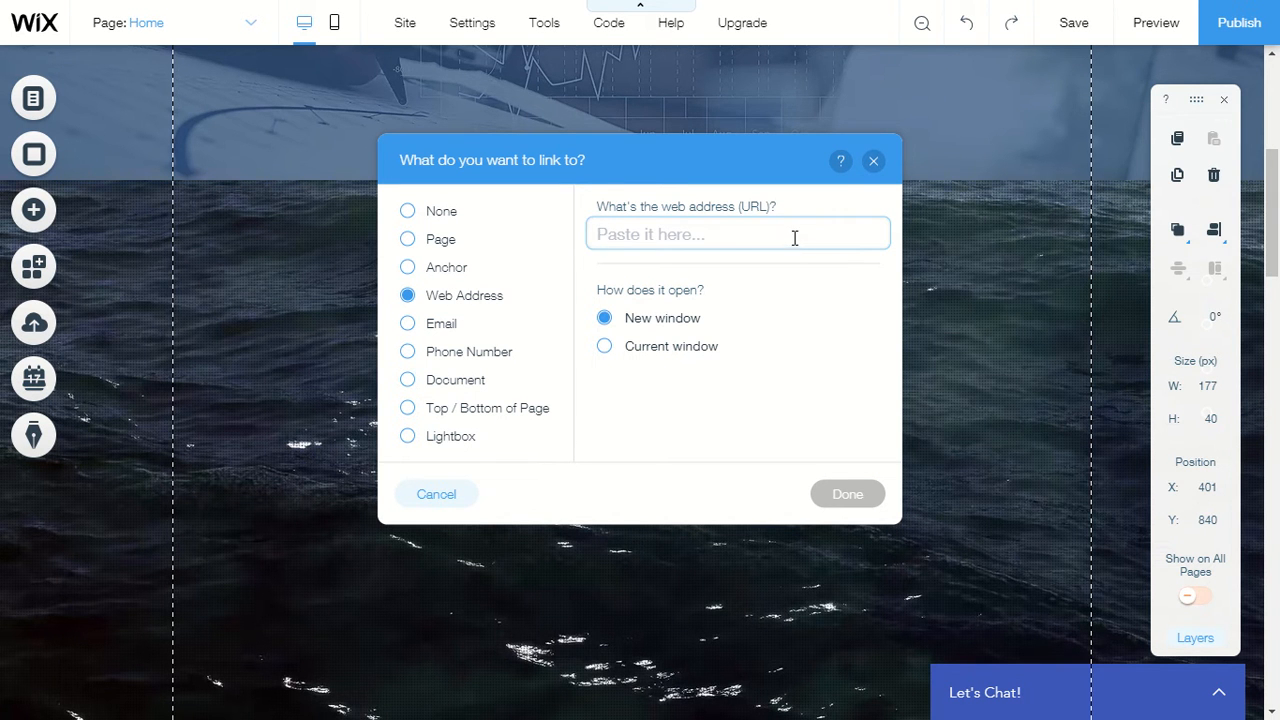
click(449, 386)
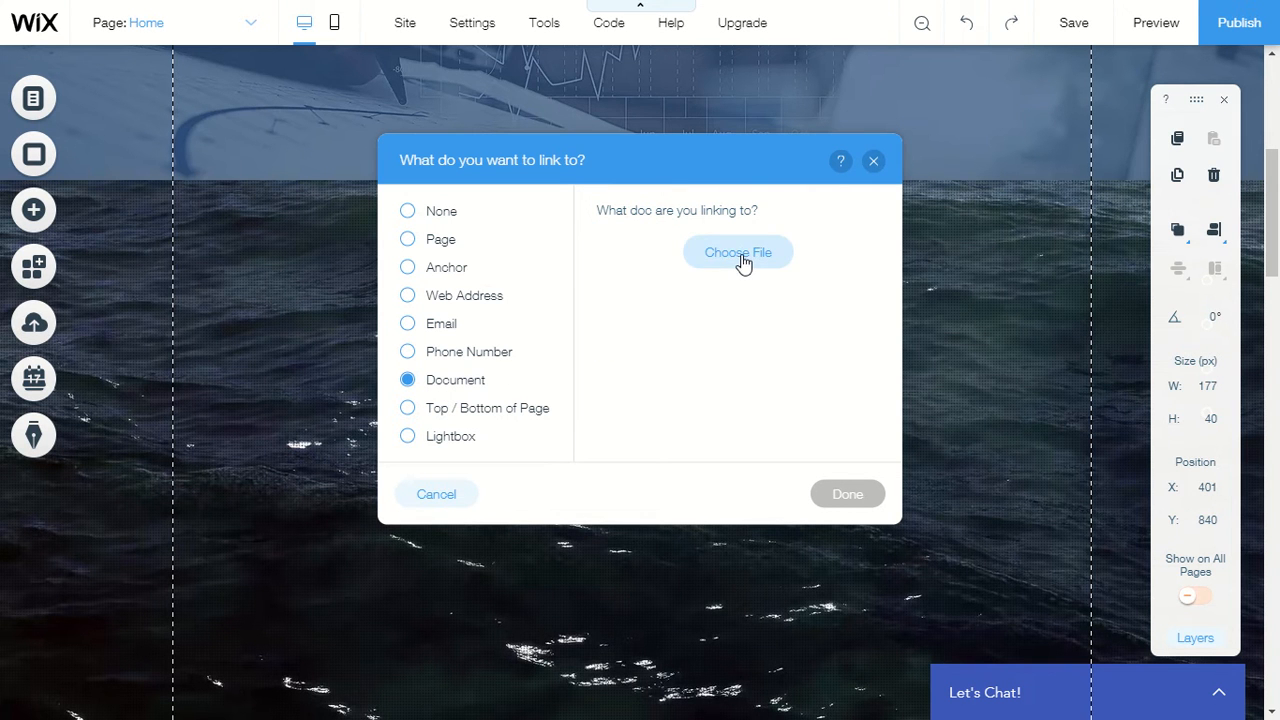
click(455, 356)
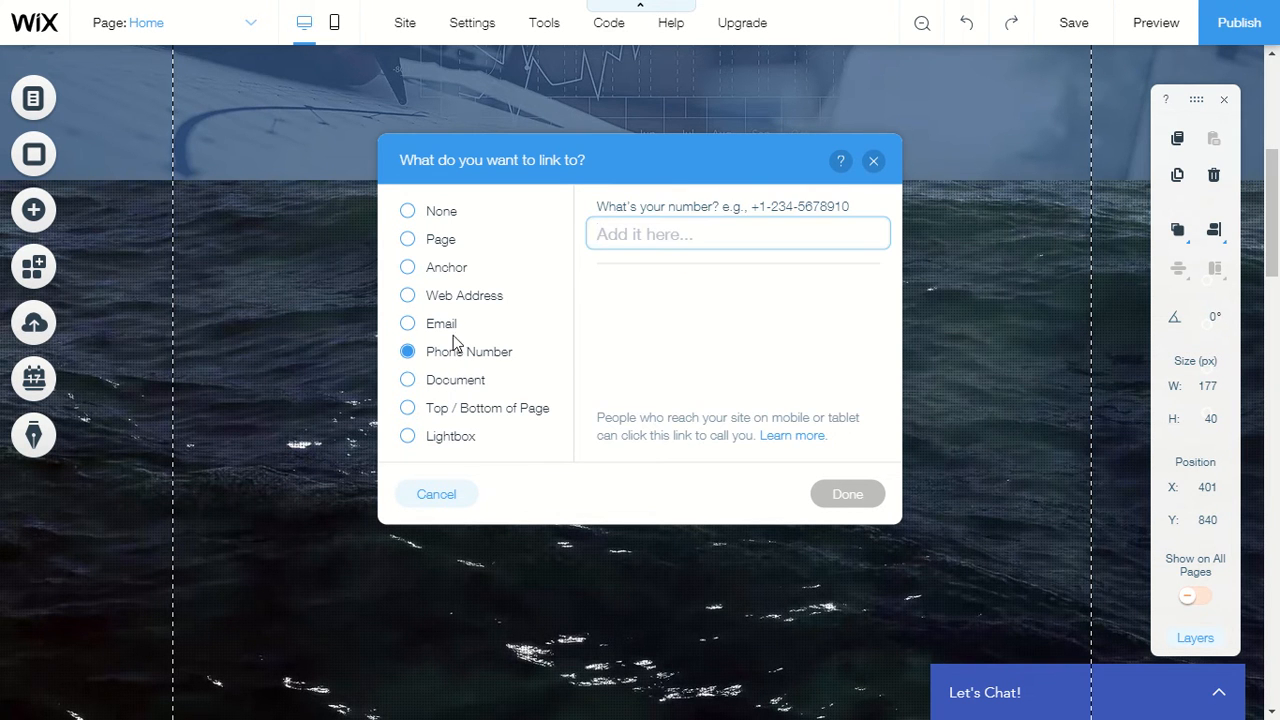
click(443, 327)
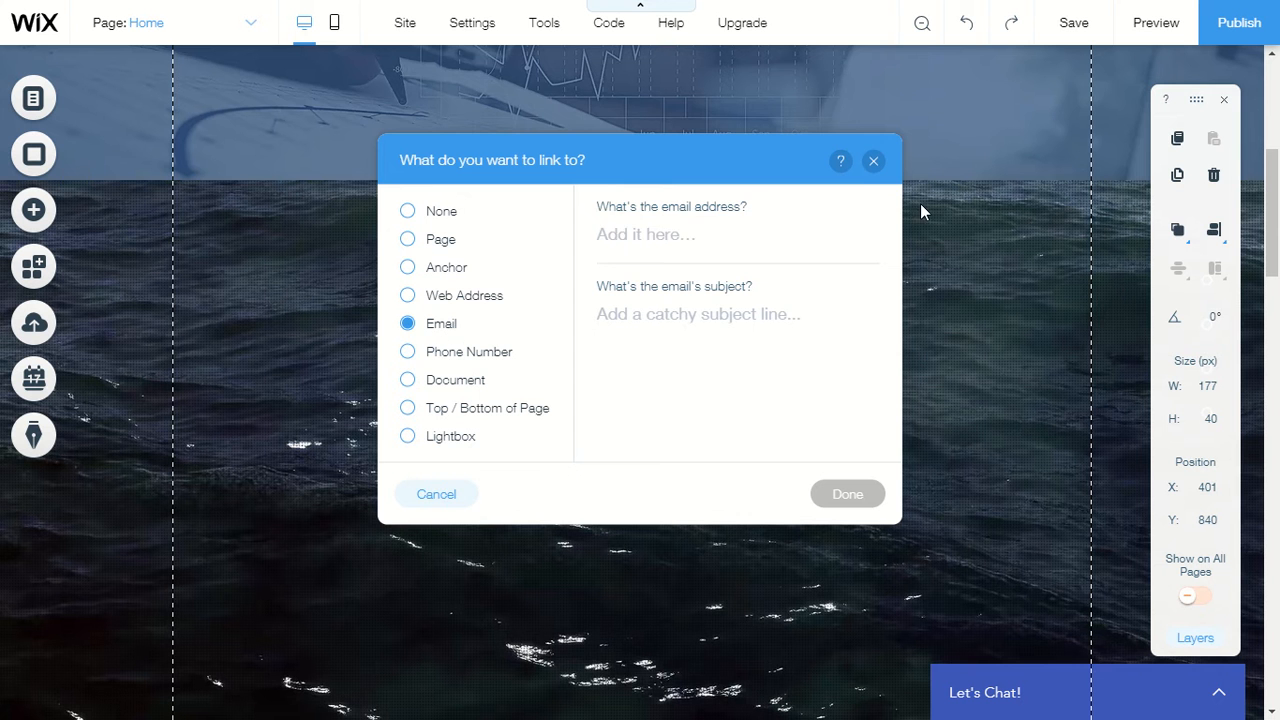
click(873, 160)
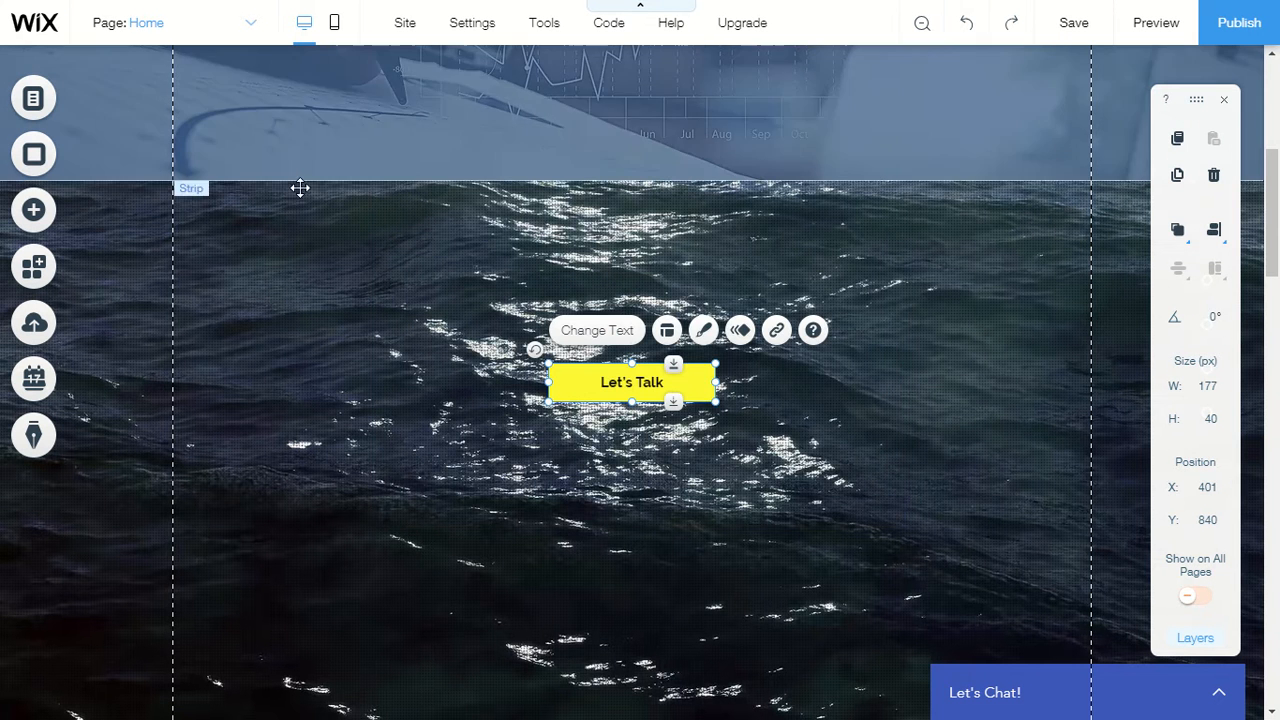
key(Delete)
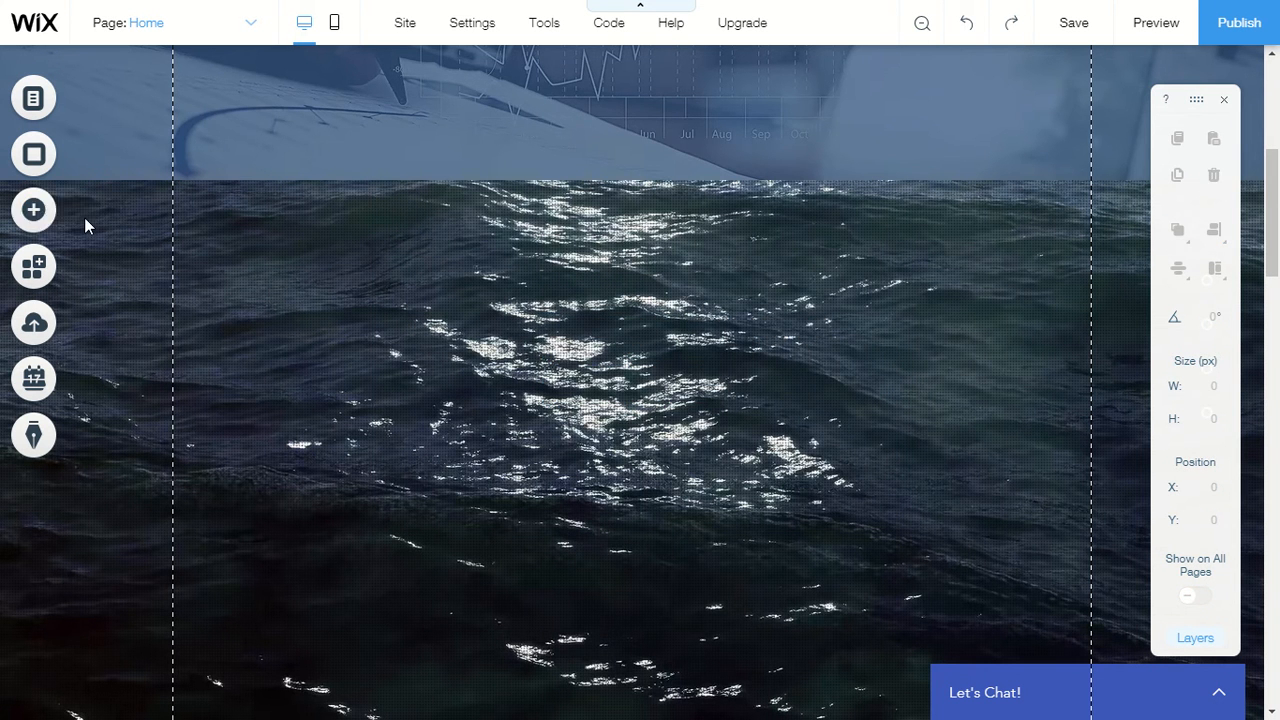
- Browse the boxes that can be added to the page, from themed and container boxes to hover boxes
click(46, 213)
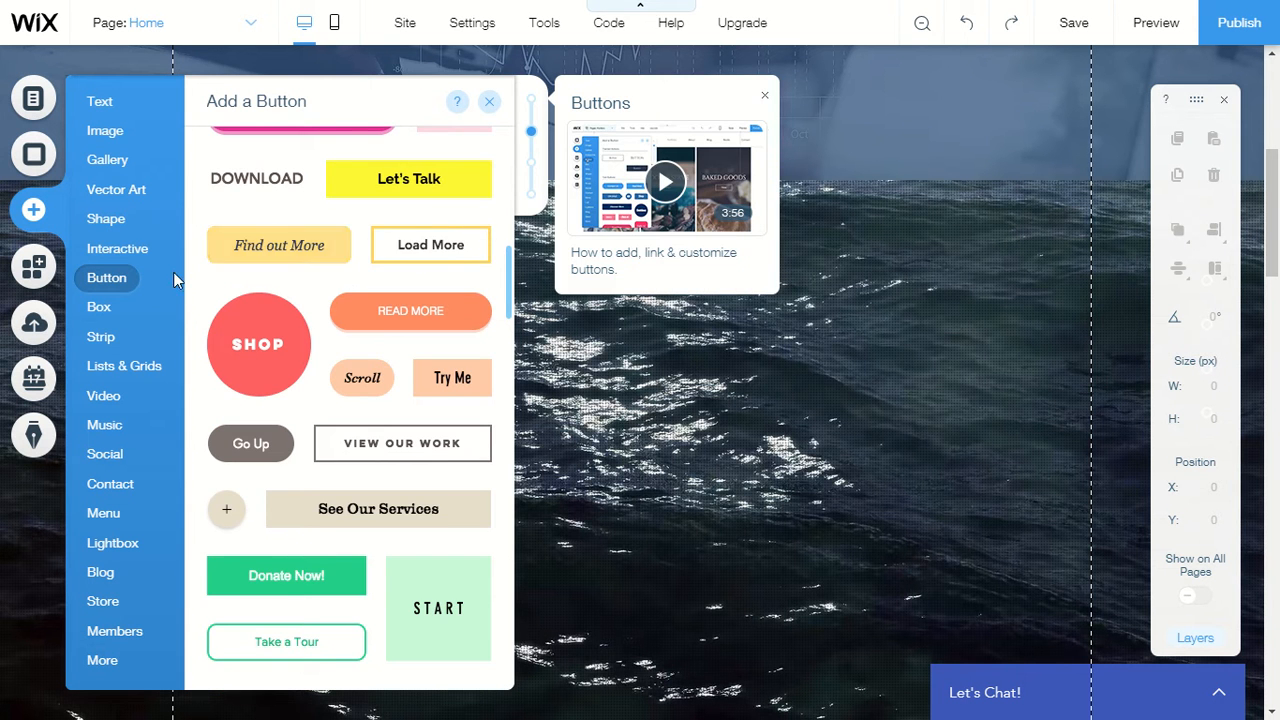
click(104, 312)
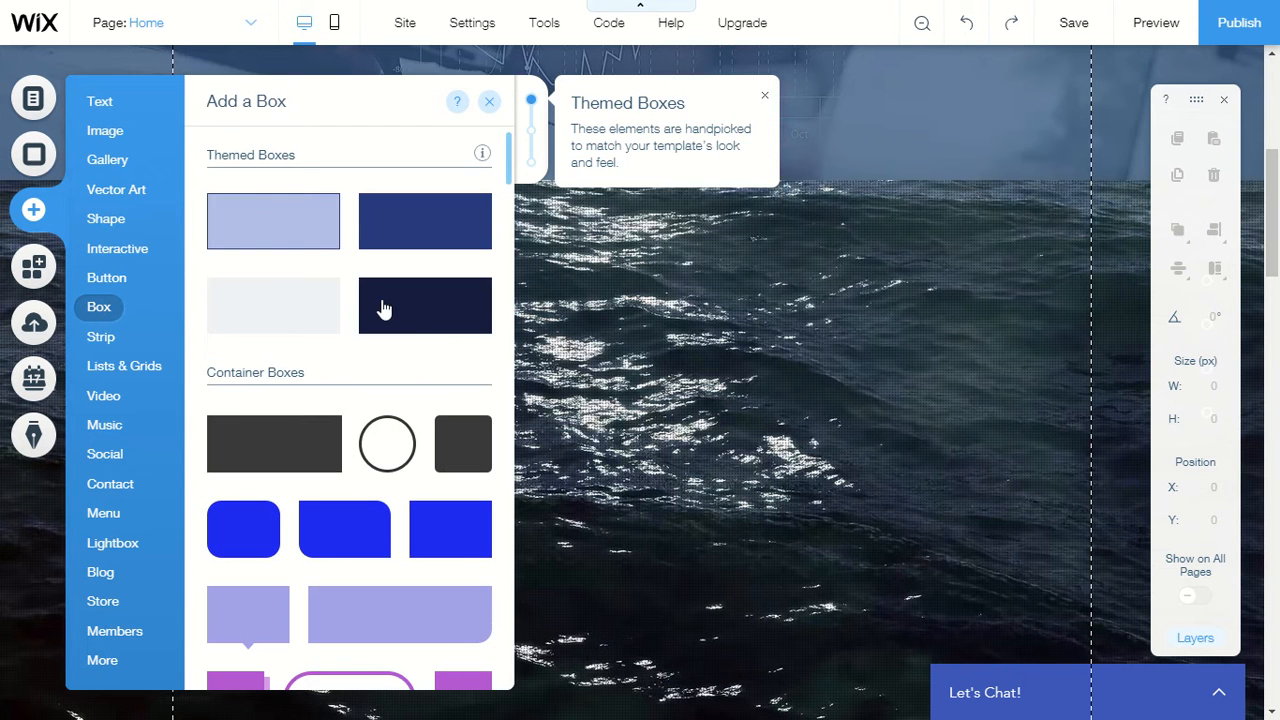
scroll(384, 309, down, 5)
scroll(384, 309, down, 9)
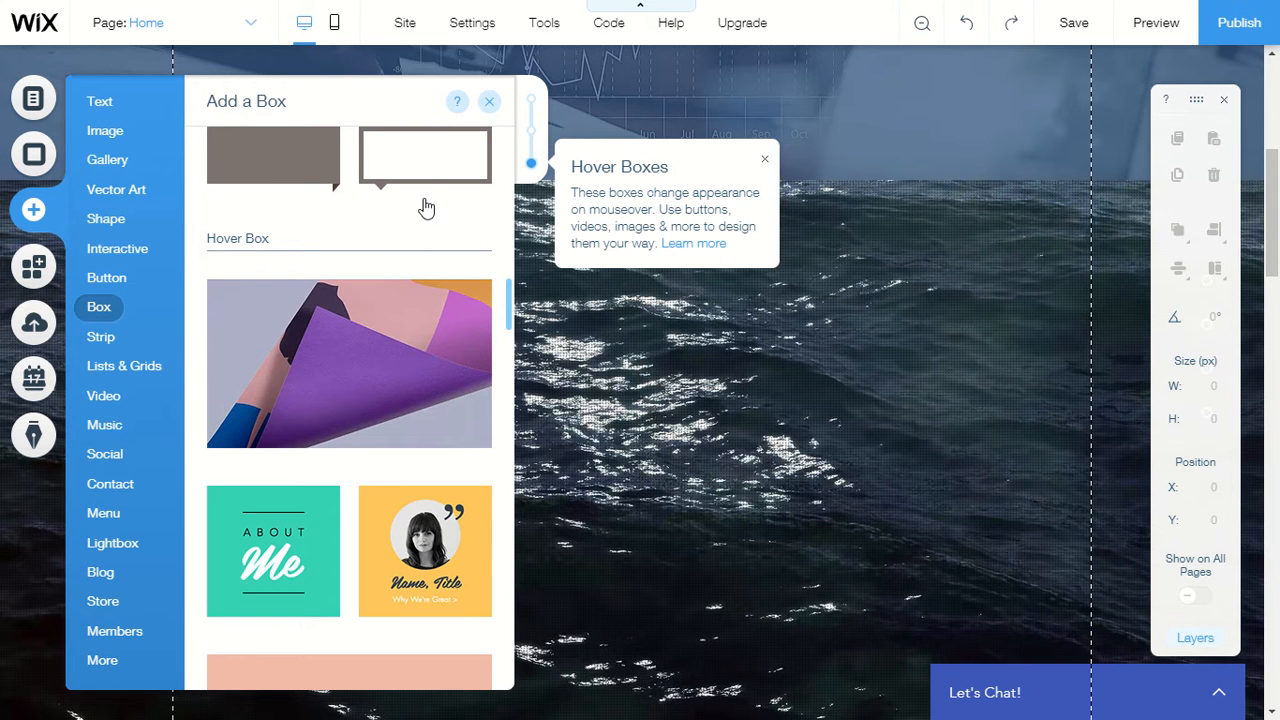
- Examine the hover box designs on offer, including the Digital Prints, quote, sale, travel and event boxes
scroll(463, 214, down, 1)
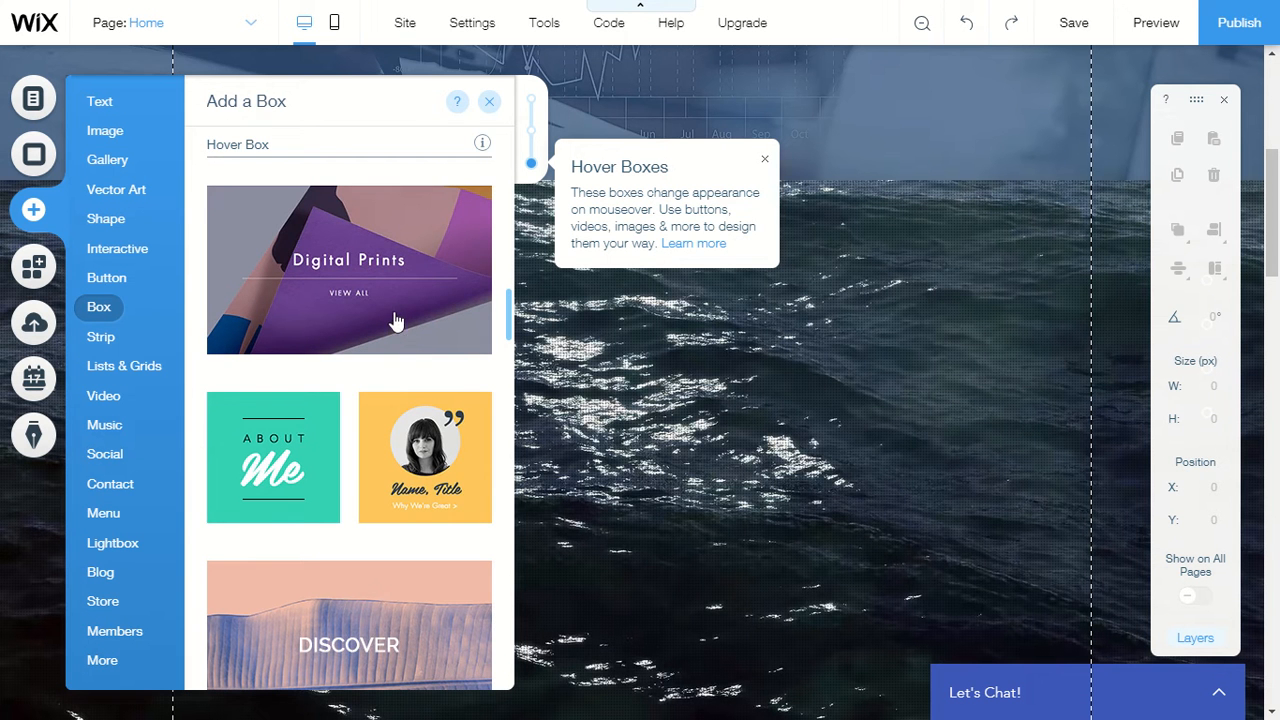
scroll(398, 313, down, 1)
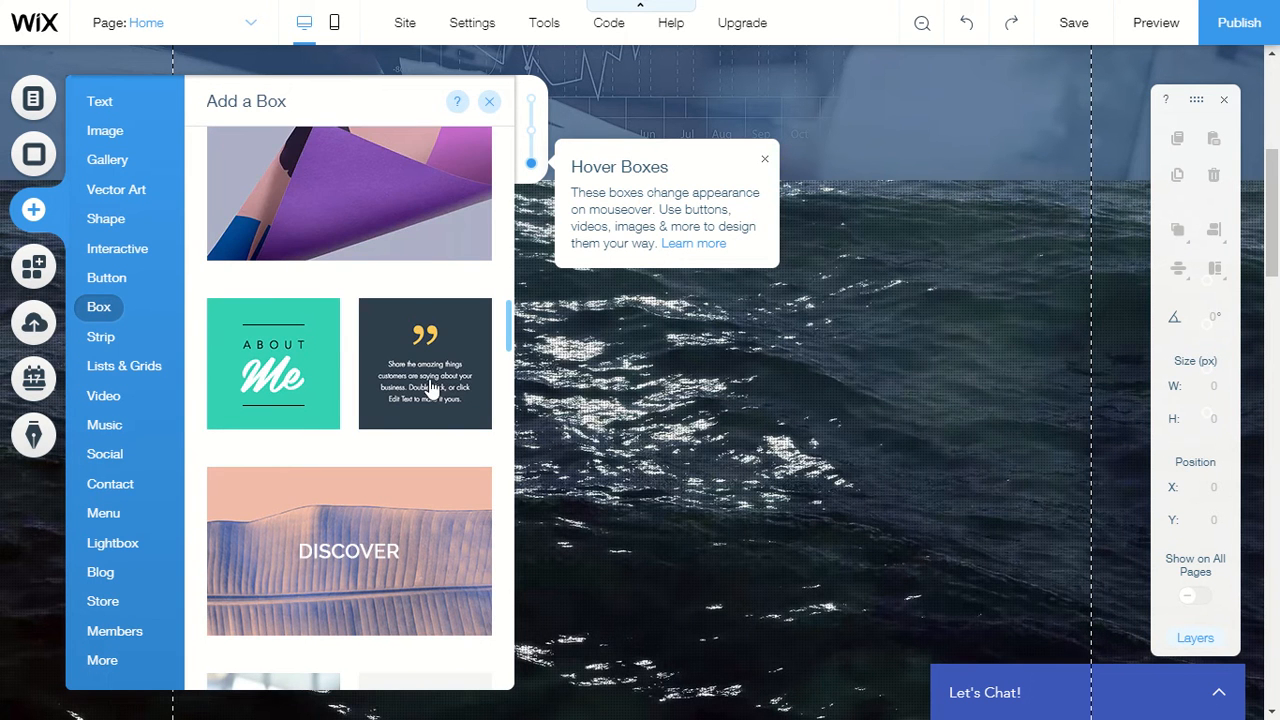
scroll(428, 383, down, 2)
scroll(428, 383, down, 3)
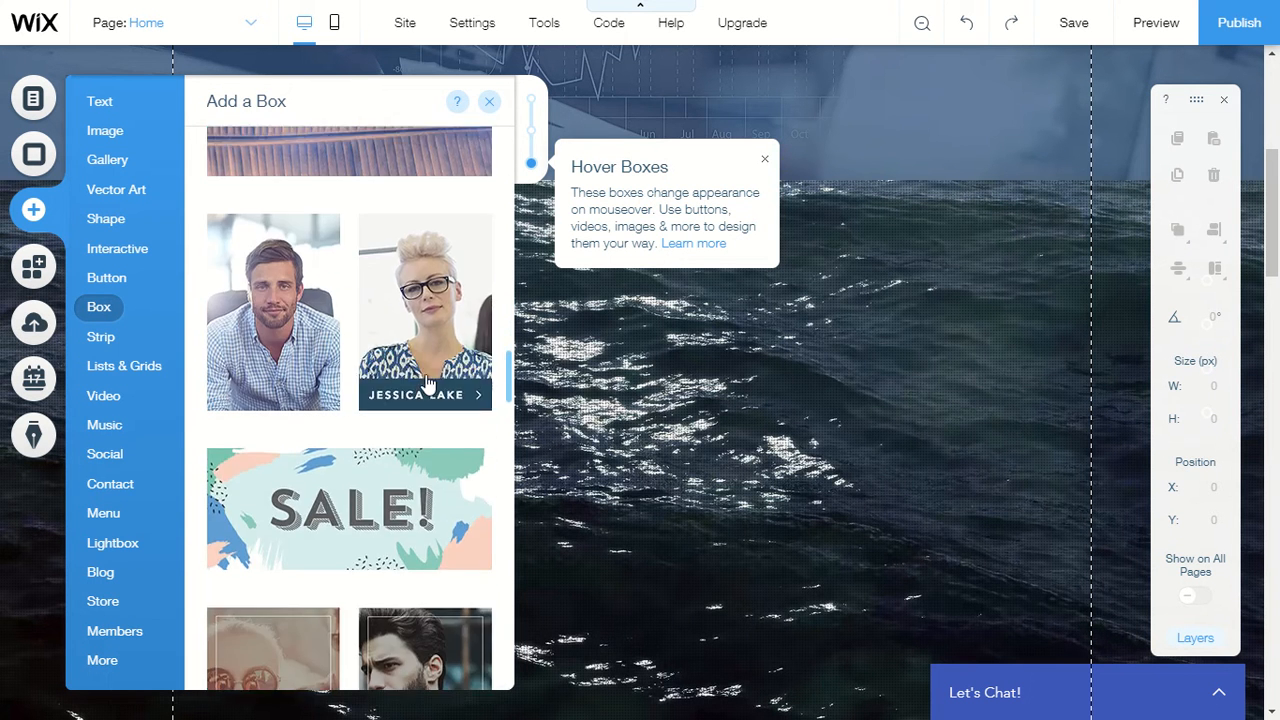
scroll(428, 383, down, 5)
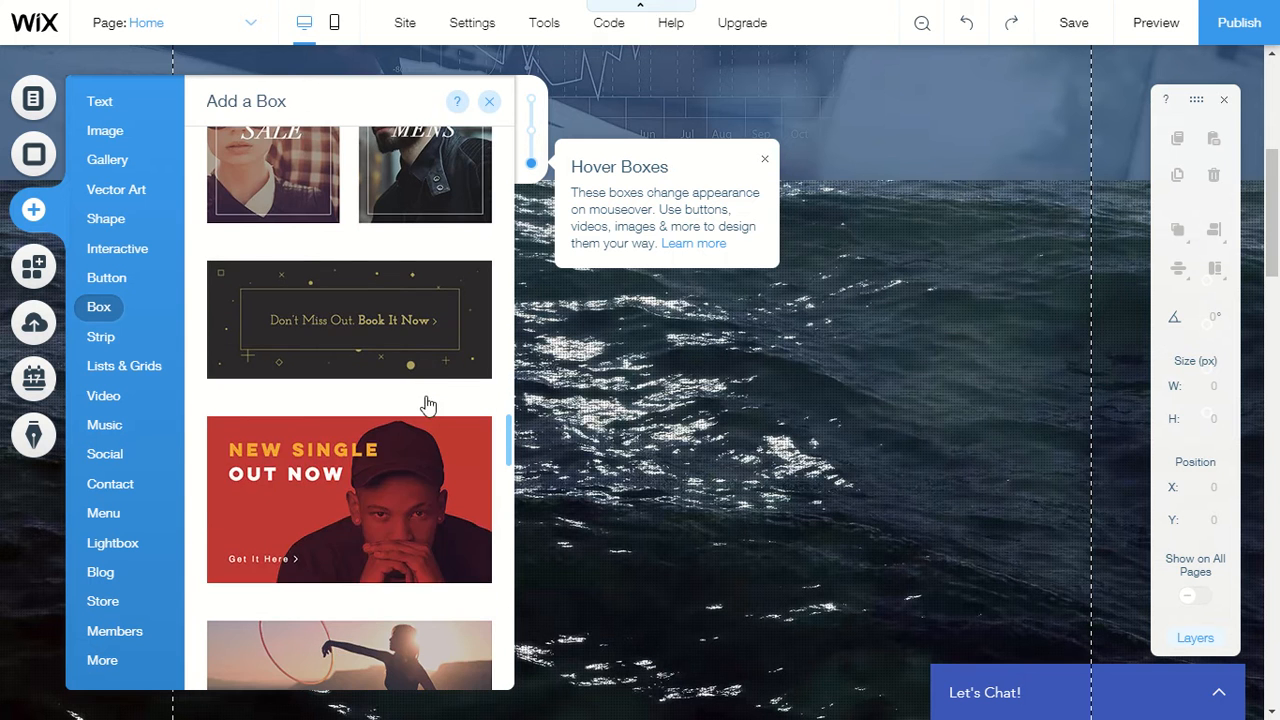
scroll(420, 497, down, 3)
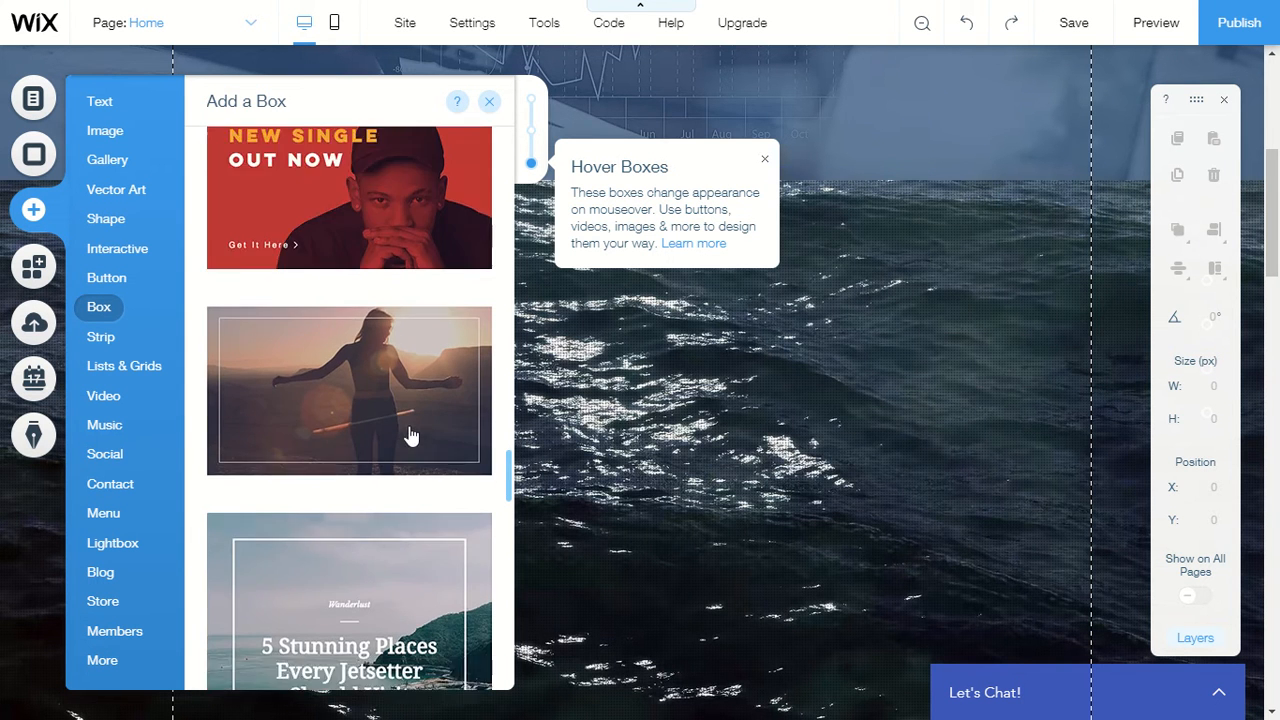
scroll(414, 437, down, 2)
scroll(409, 517, down, 3)
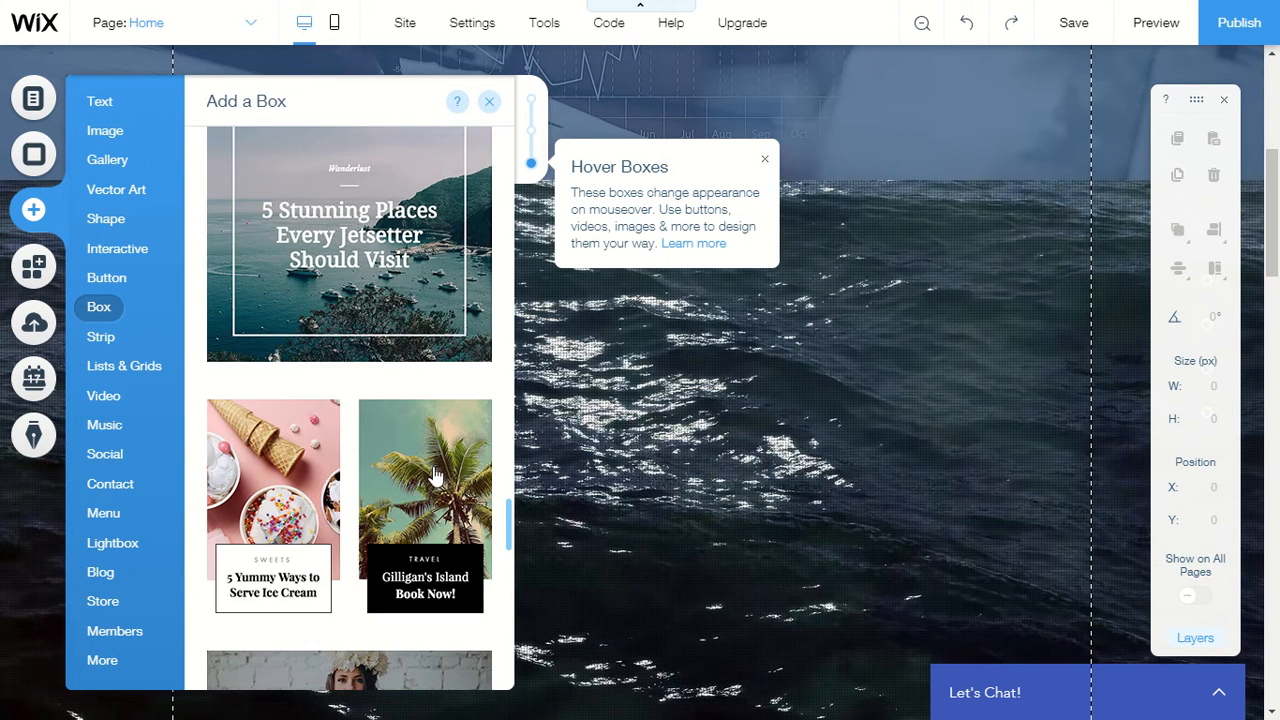
scroll(436, 477, down, 2)
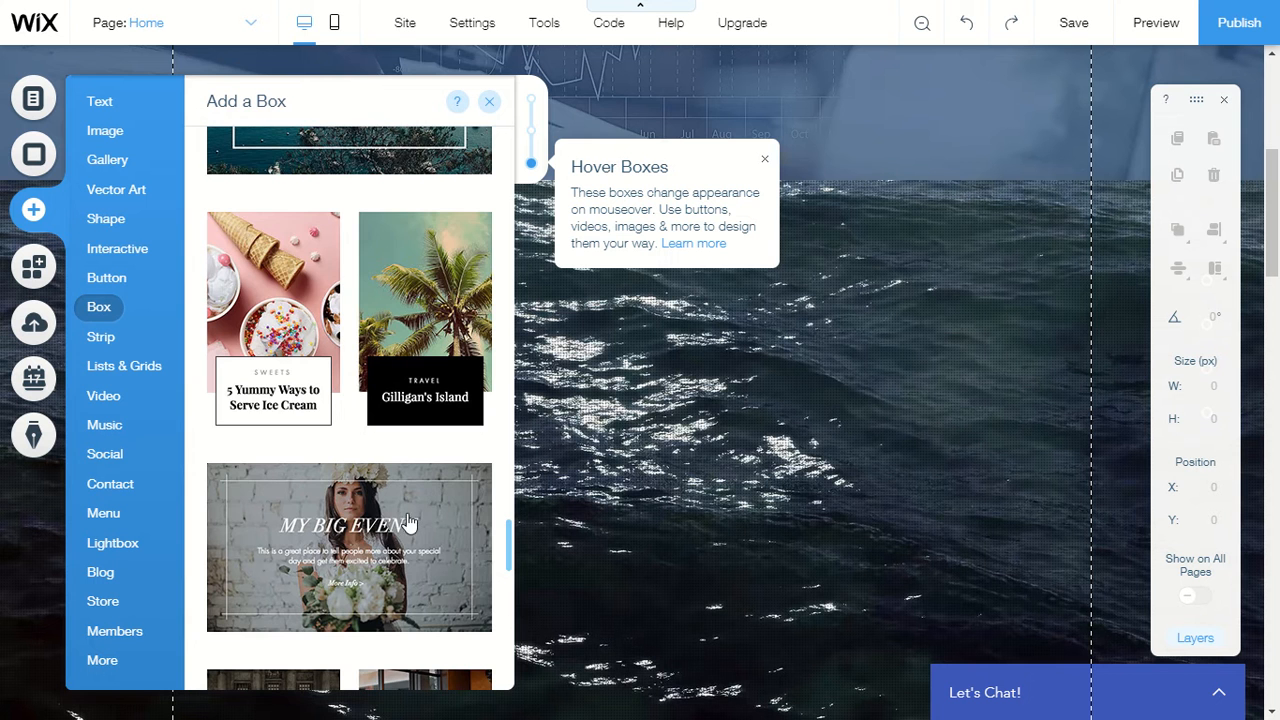
scroll(412, 515, down, 2)
scroll(365, 550, down, 2)
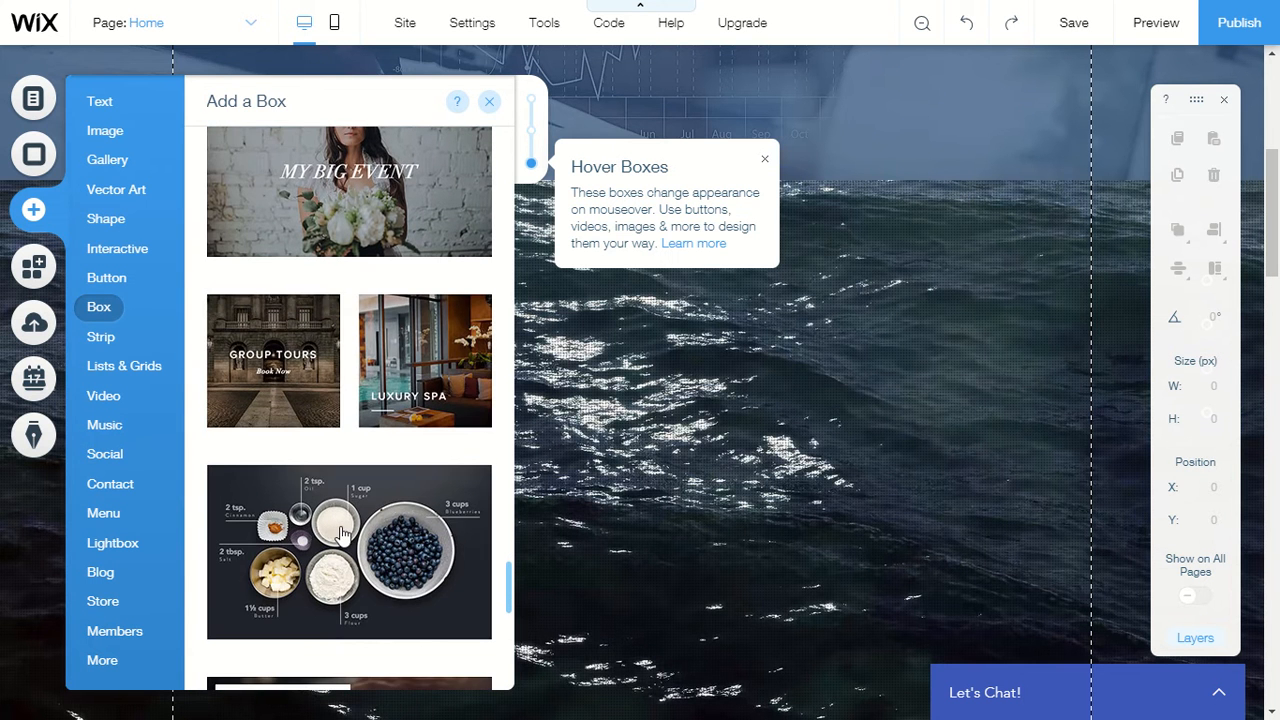
- Browse the strips that can be added, covering the About, Contact, Welcome, Services, Team and Testimonials categories
click(99, 343)
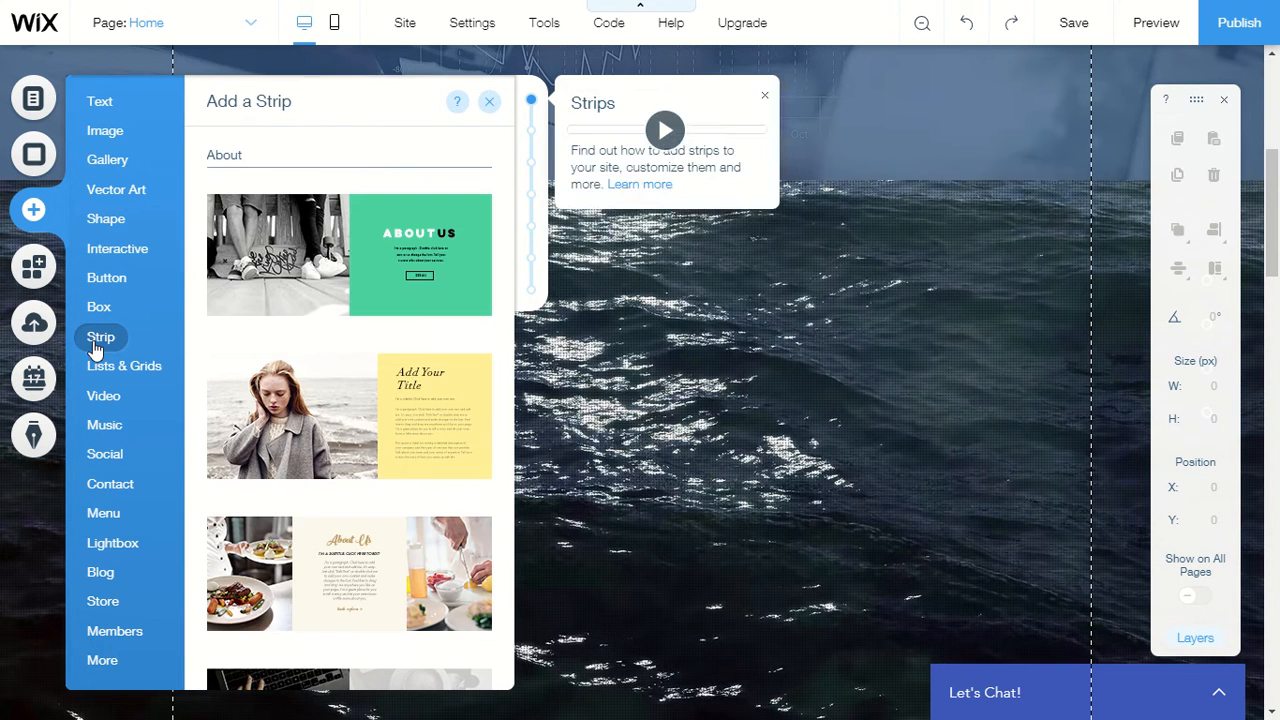
scroll(405, 362, down, 1)
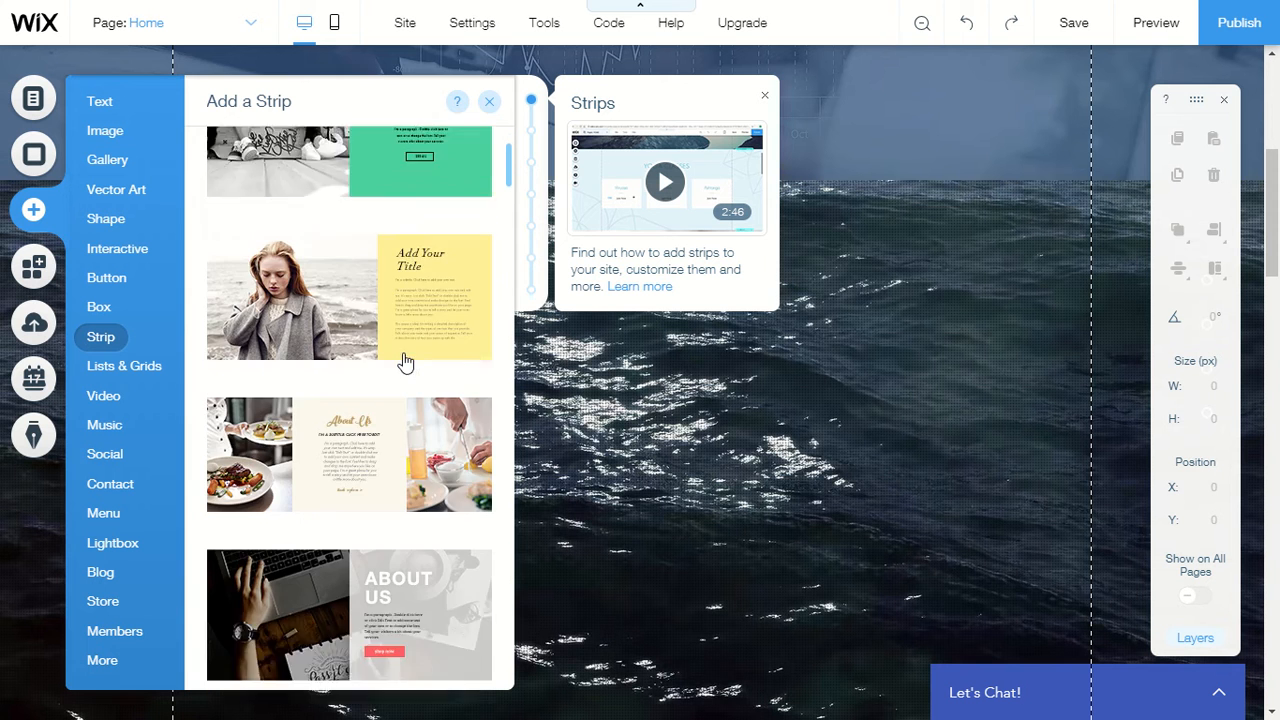
scroll(405, 355, down, 6)
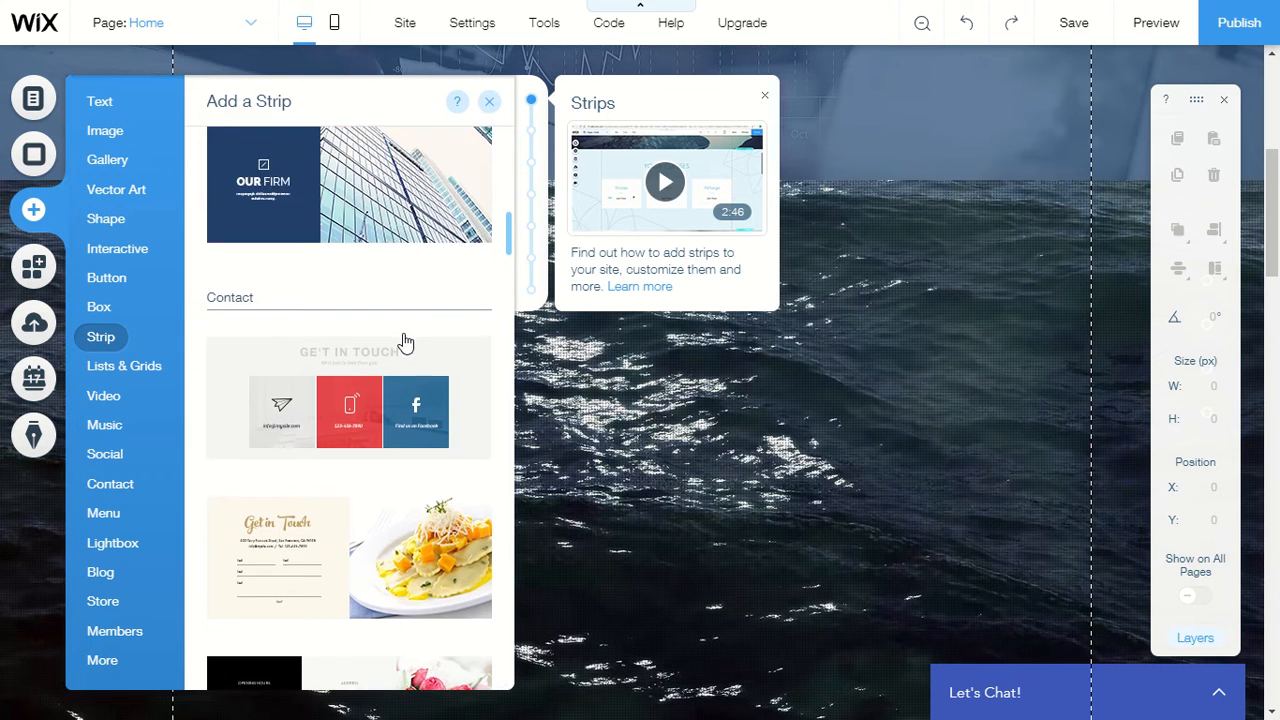
scroll(405, 343, down, 4)
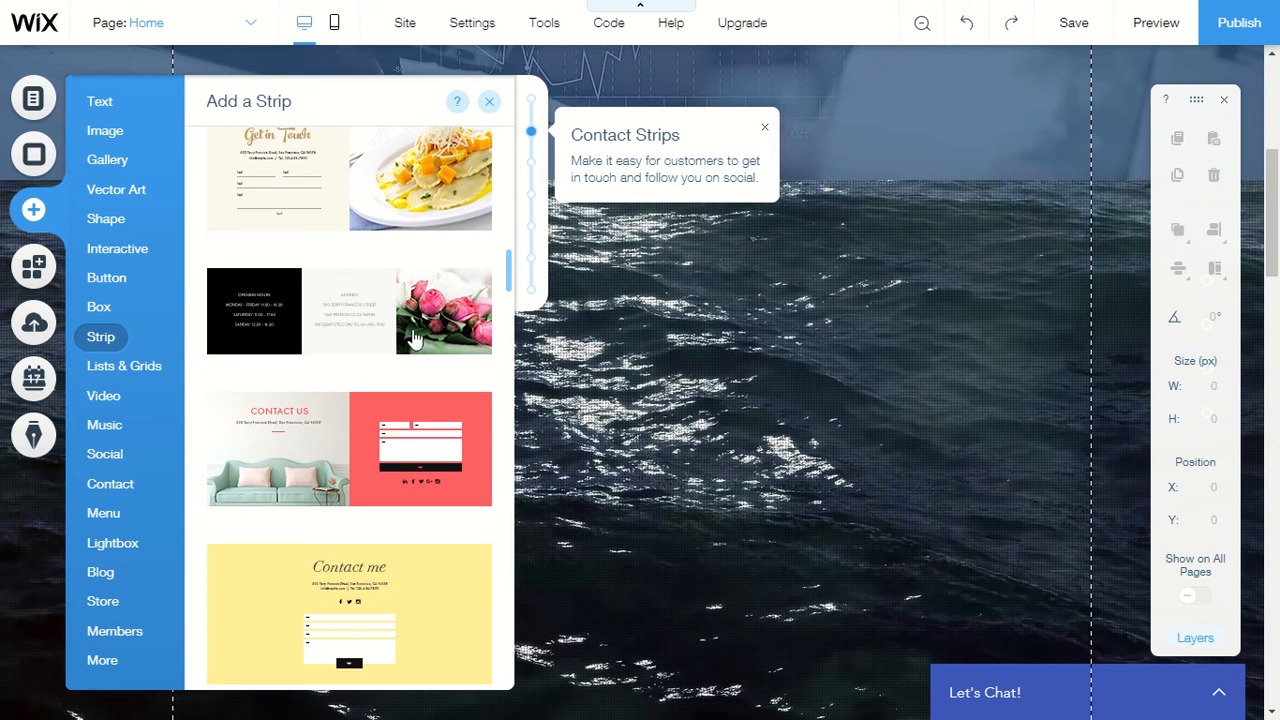
click(533, 166)
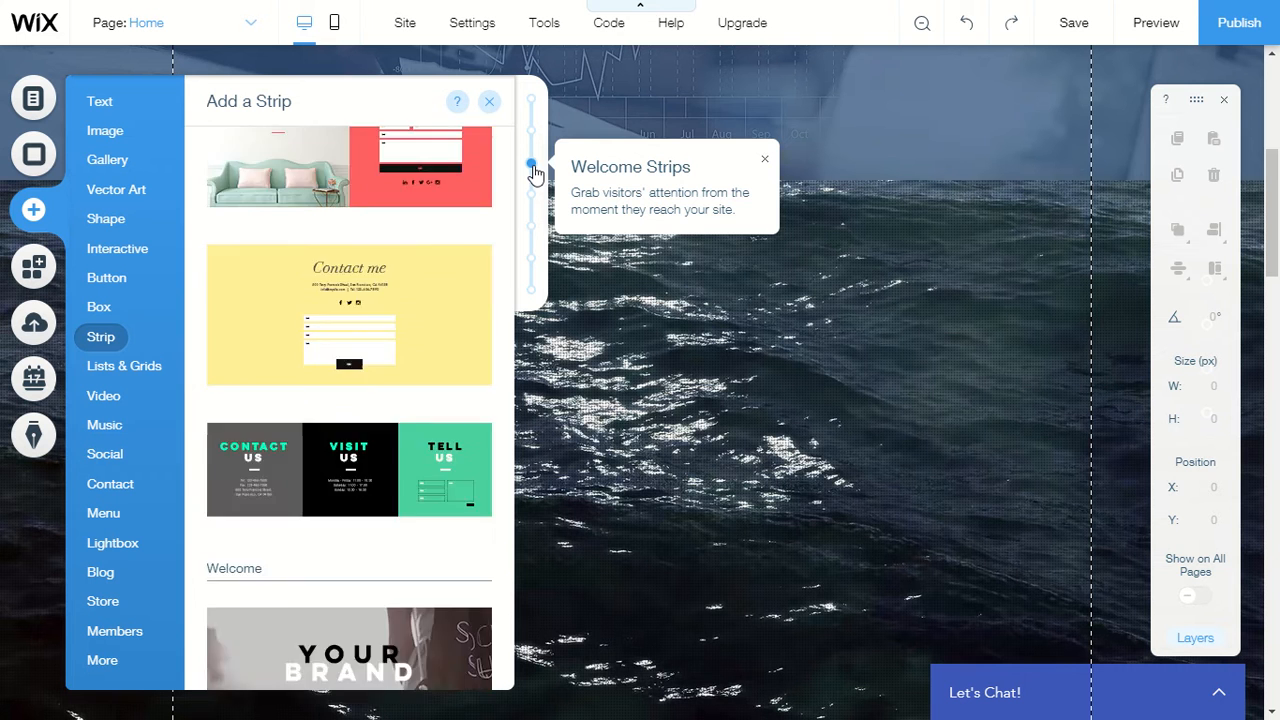
click(533, 196)
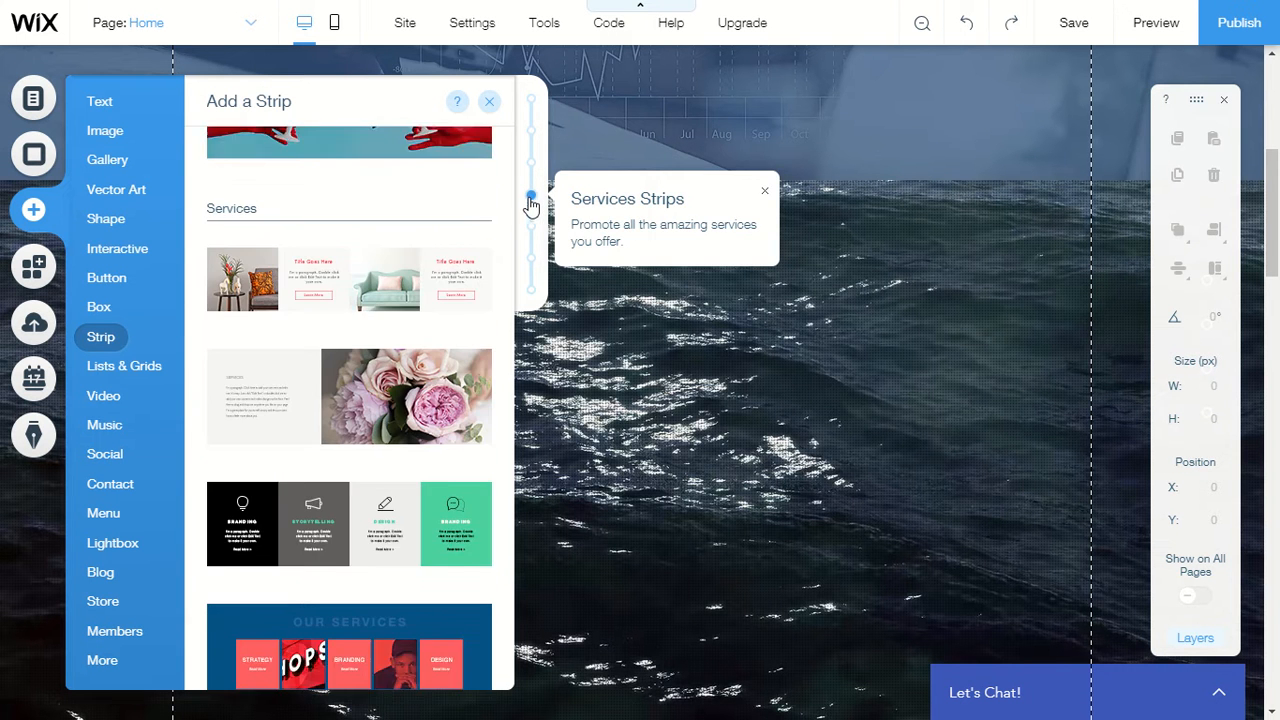
click(533, 233)
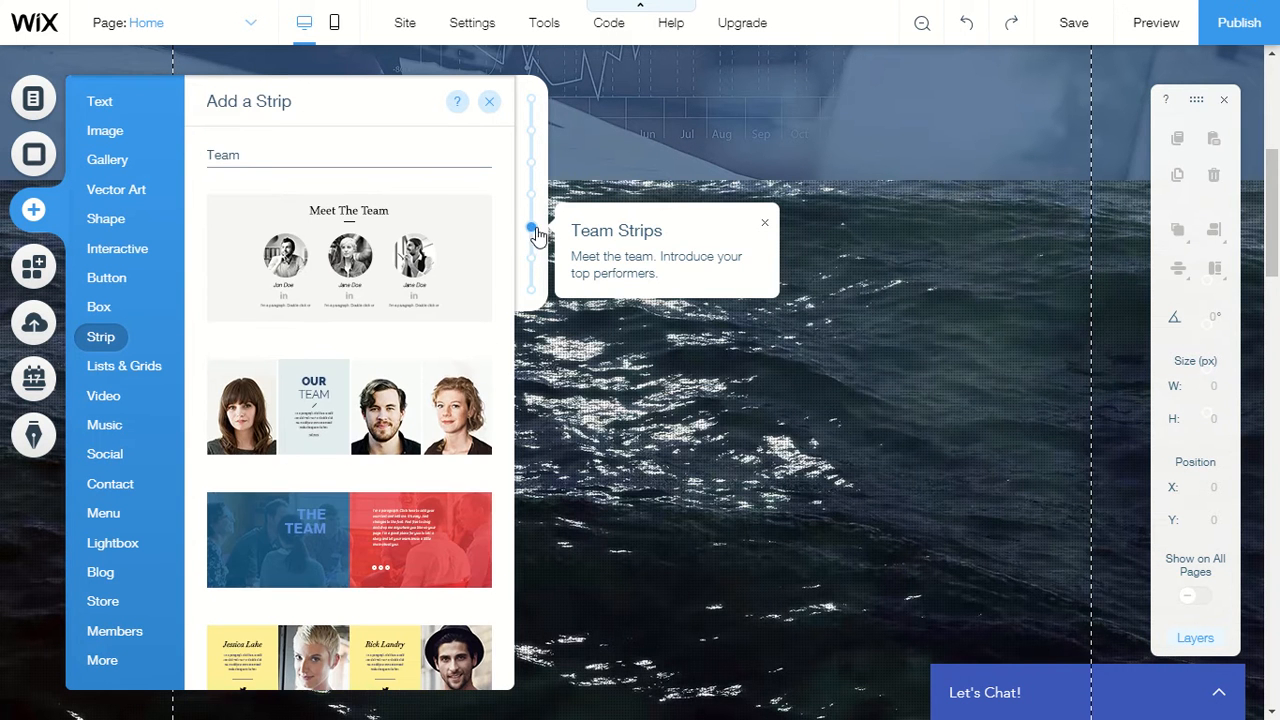
click(533, 261)
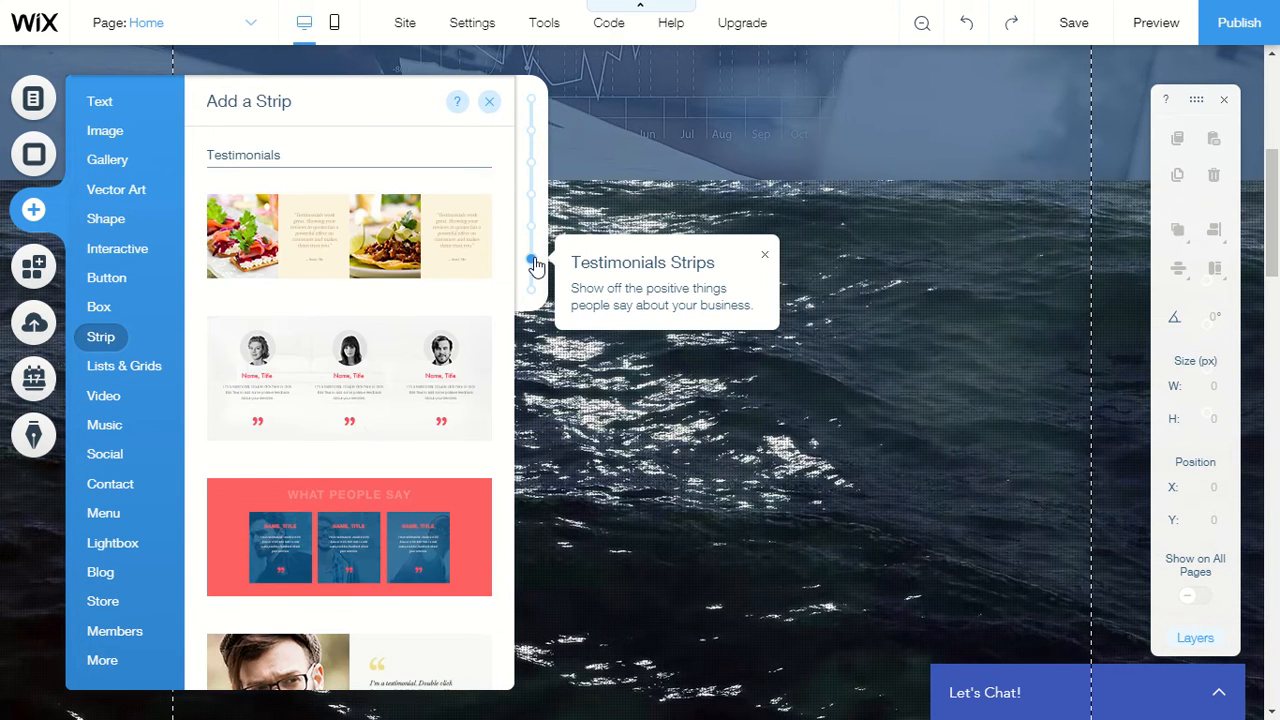
- Look through the remaining addable elements, including lists and grids, video, music, contact, menu, lightbox and blog, then close the element library
click(122, 378)
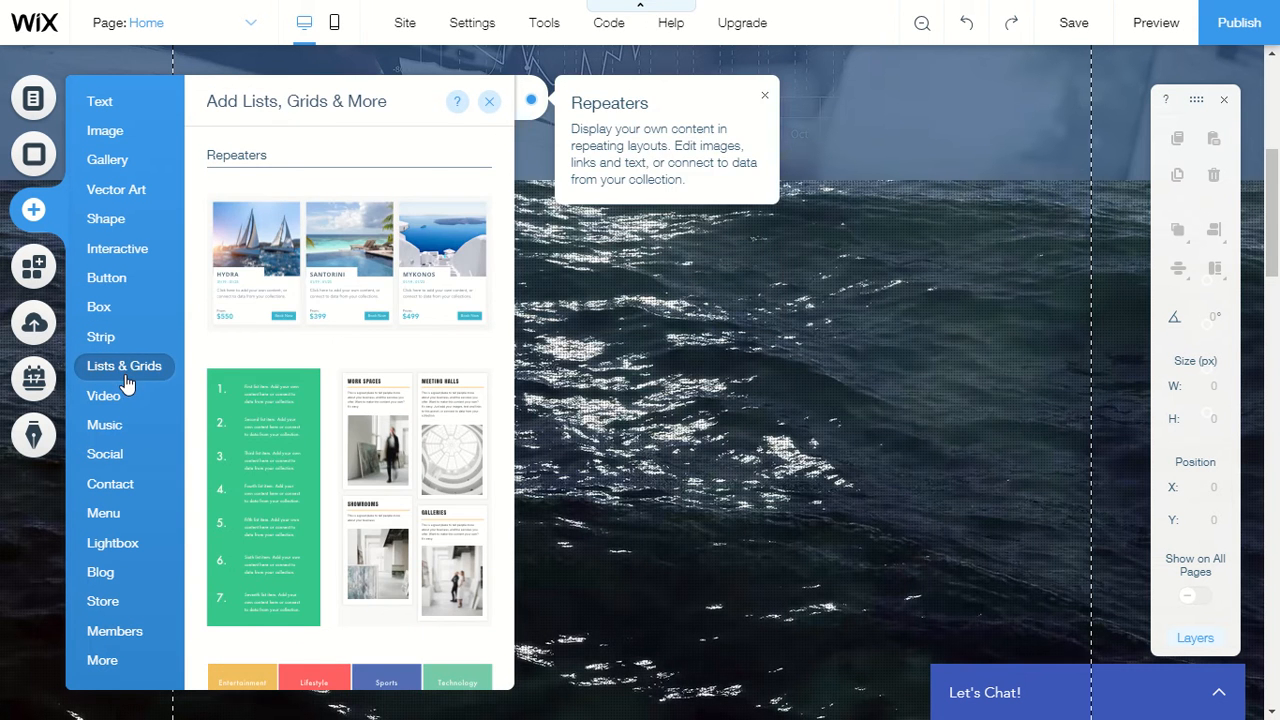
click(118, 400)
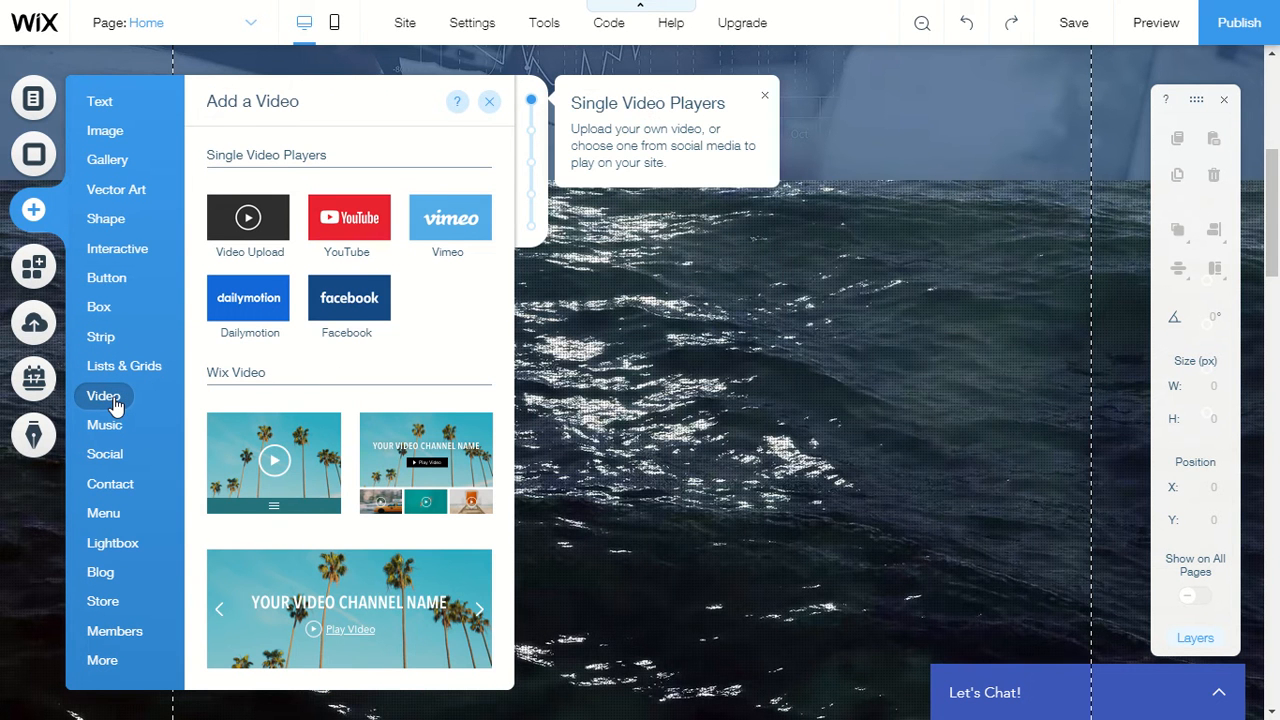
click(112, 484)
click(118, 552)
click(119, 576)
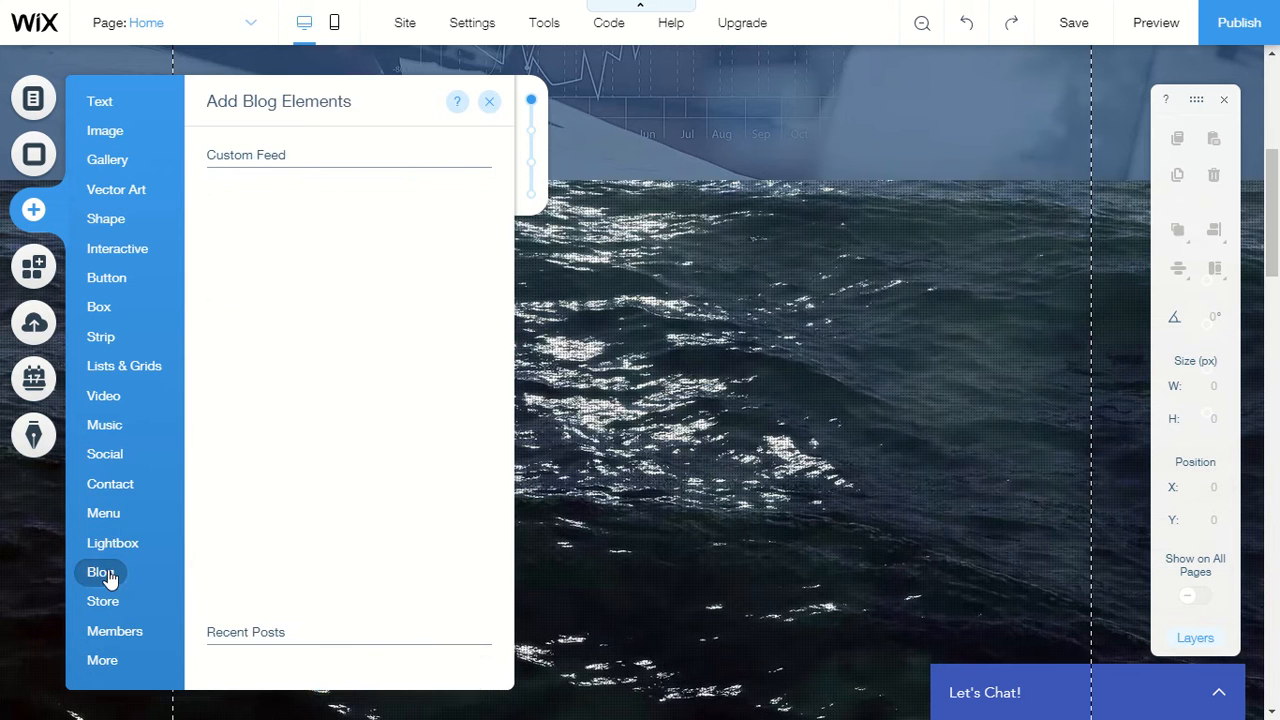
click(114, 543)
click(108, 399)
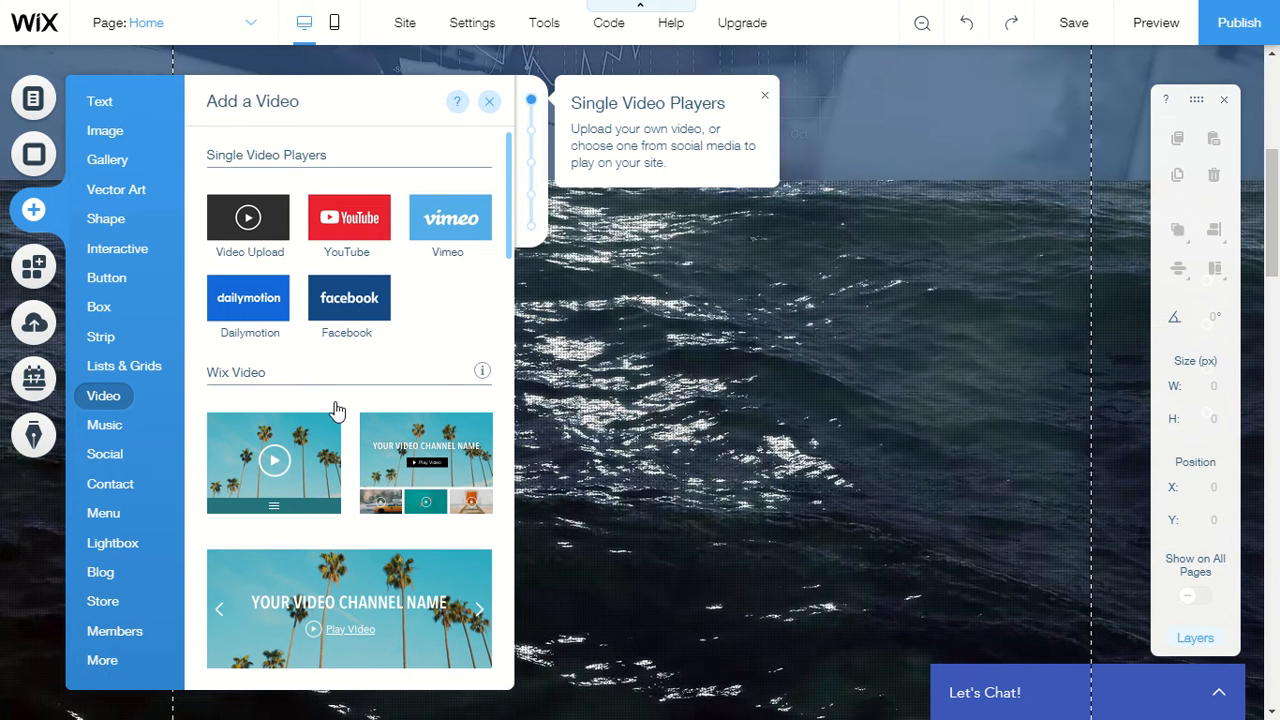
click(112, 432)
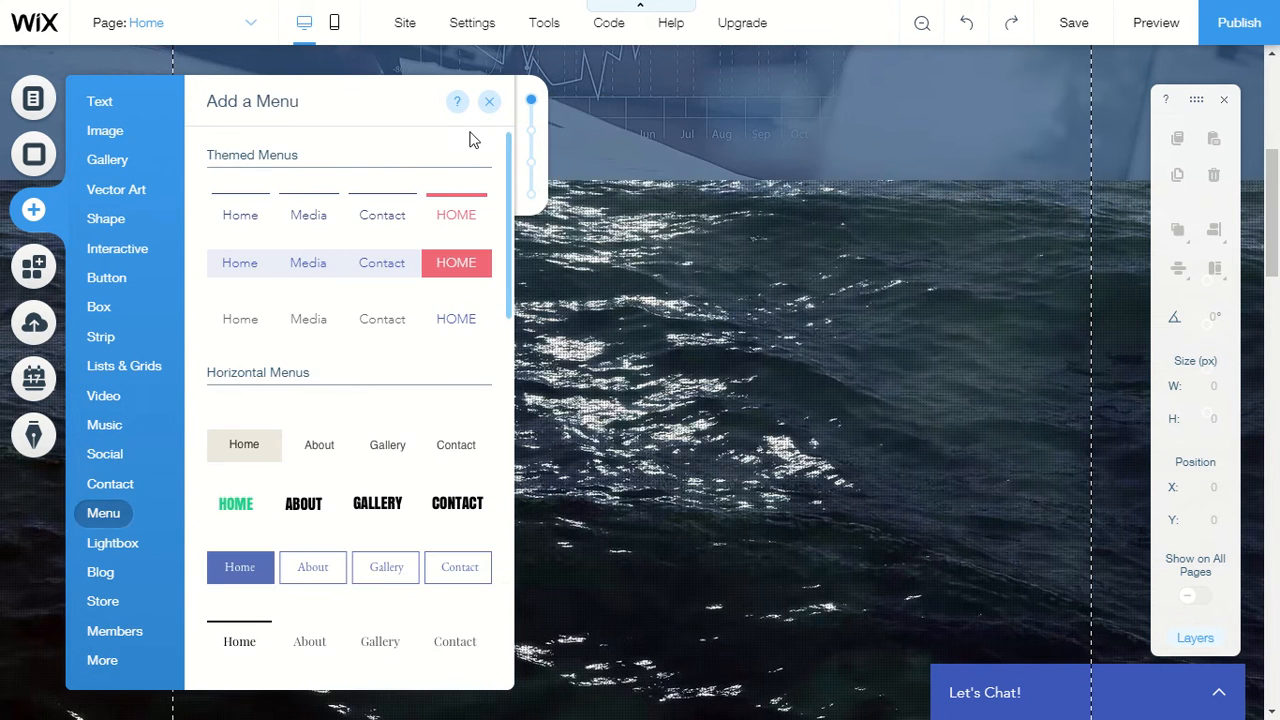
click(489, 104)
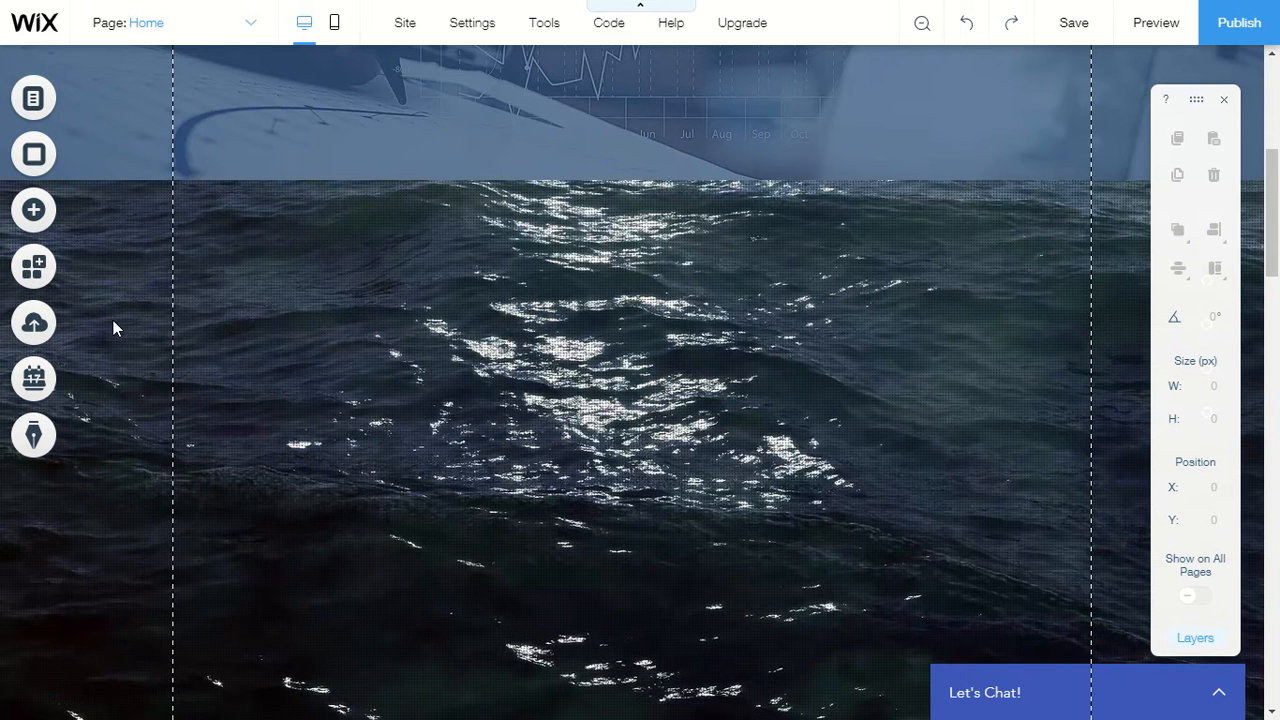
- Browse the recommended apps and categories in the Wix App Market, then add the free Wix Forum app to the site
click(35, 275)
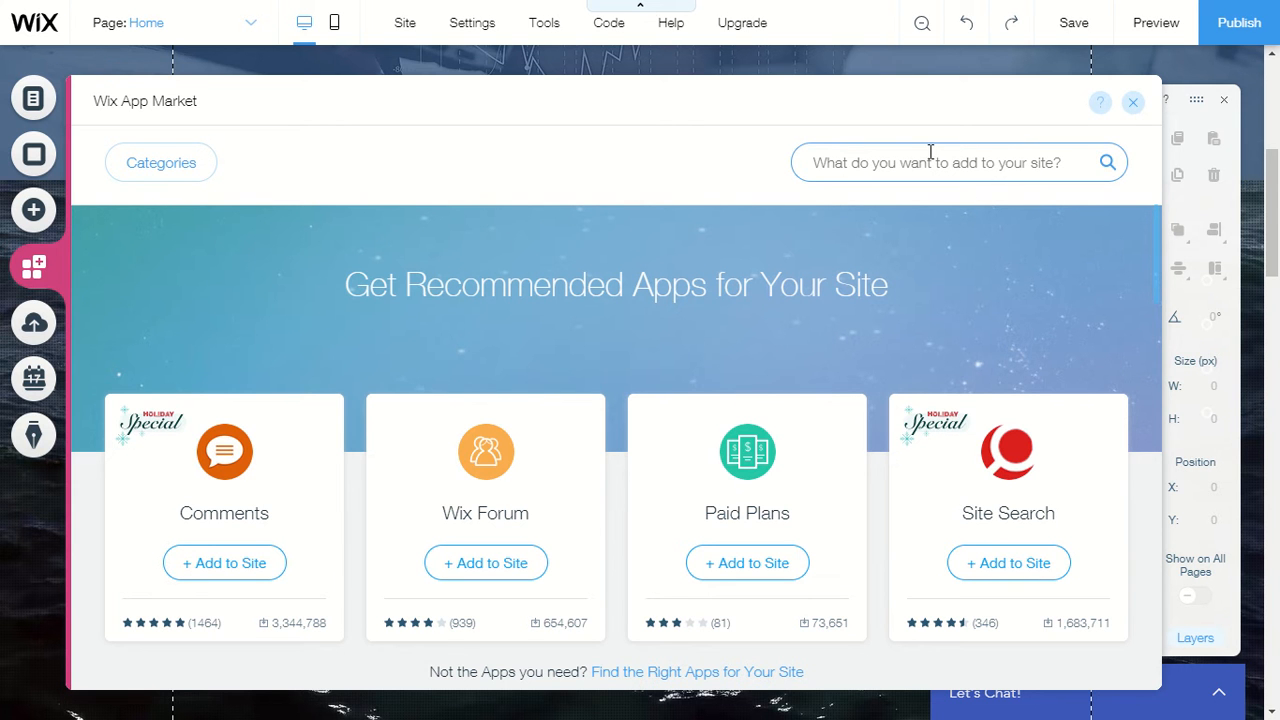
scroll(742, 276, down, 2)
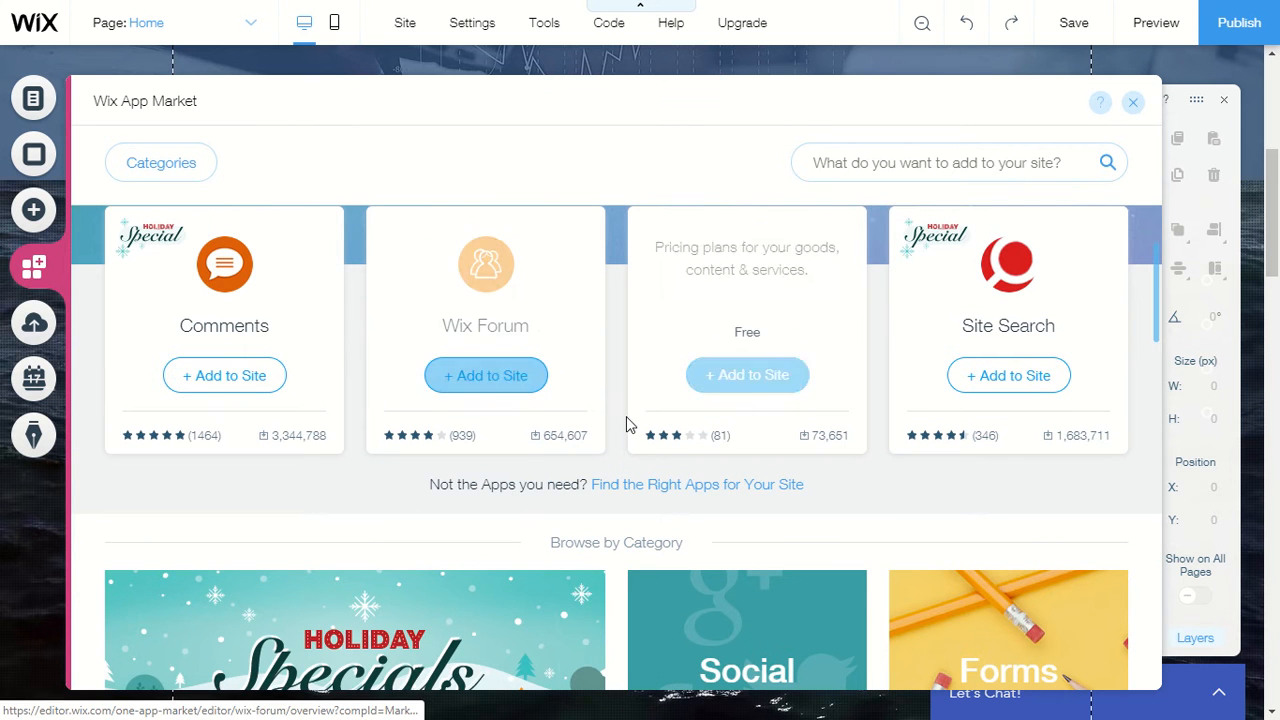
scroll(560, 425, down, 1)
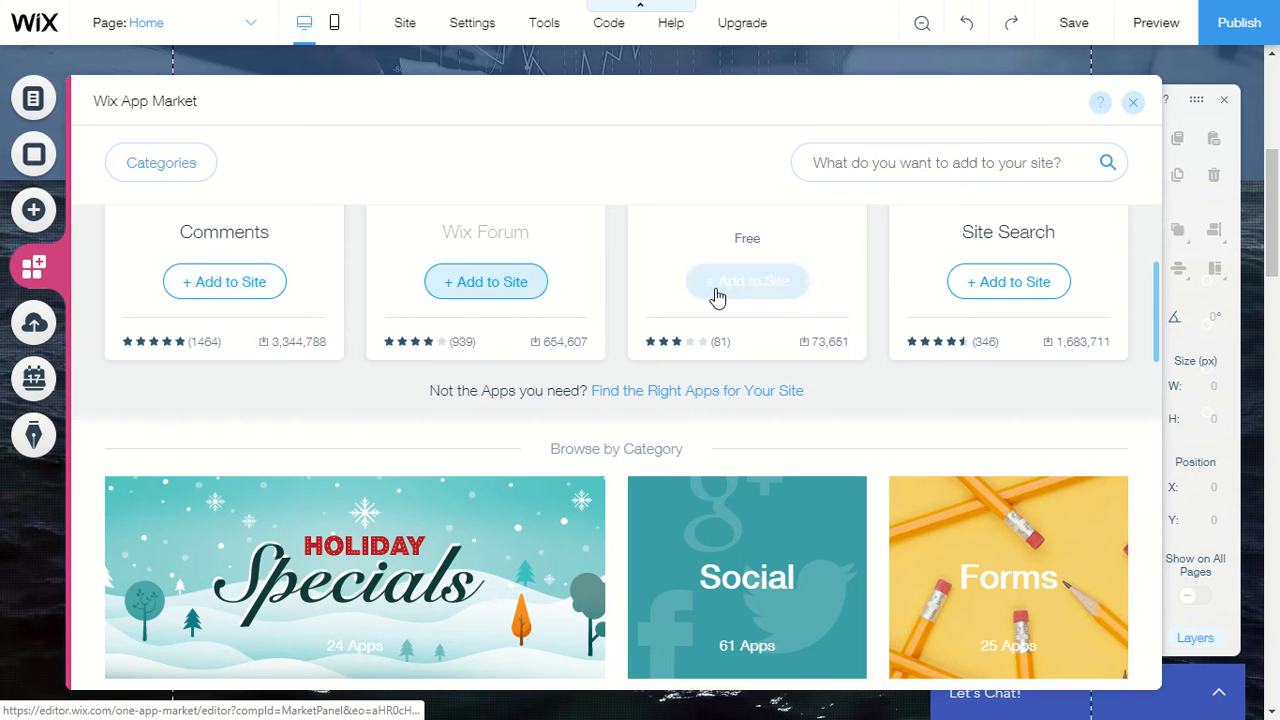
scroll(722, 312, down, 2)
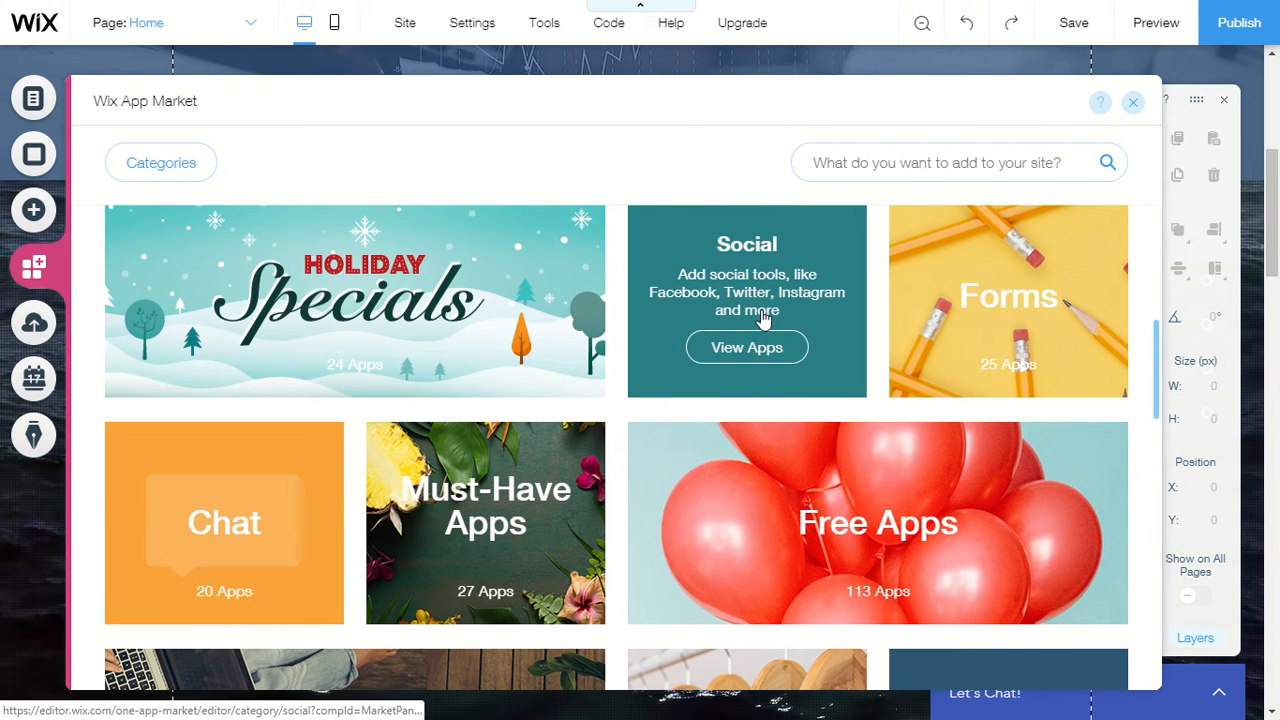
scroll(770, 322, down, 2)
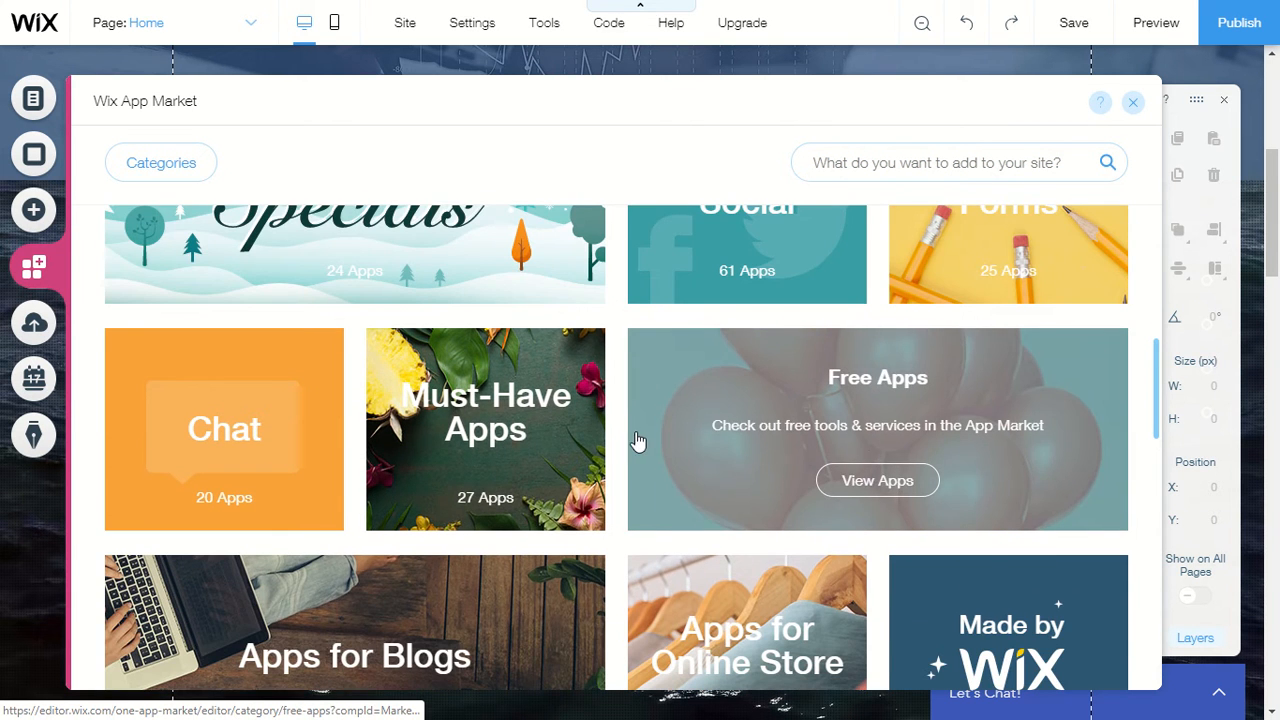
scroll(640, 440, up, 5)
scroll(686, 453, up, 1)
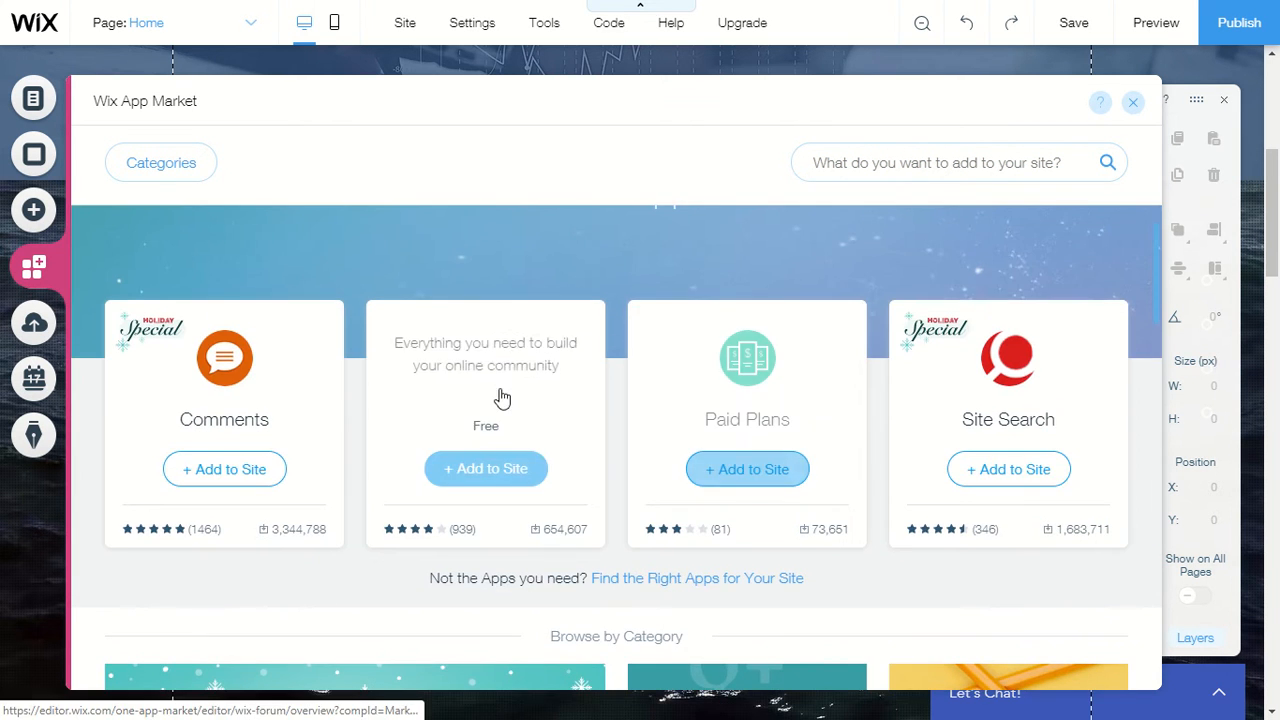
click(502, 481)
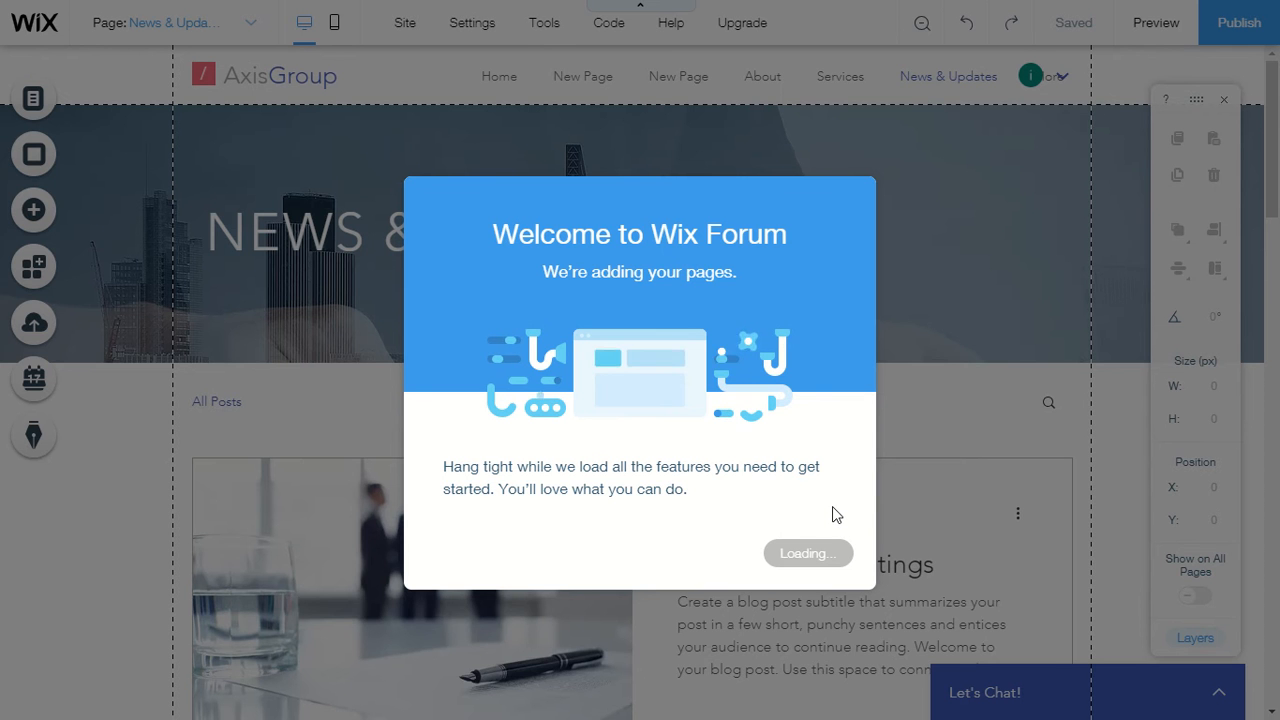
mouse_move(607, 17)
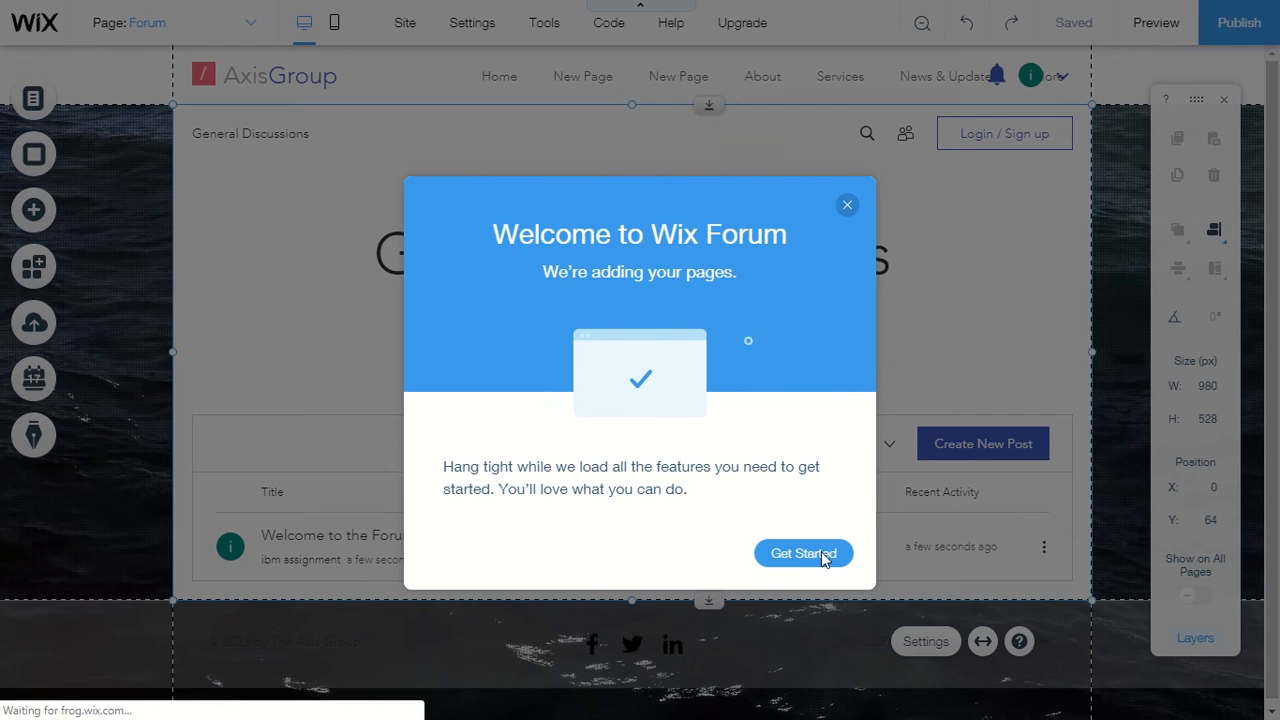
click(821, 551)
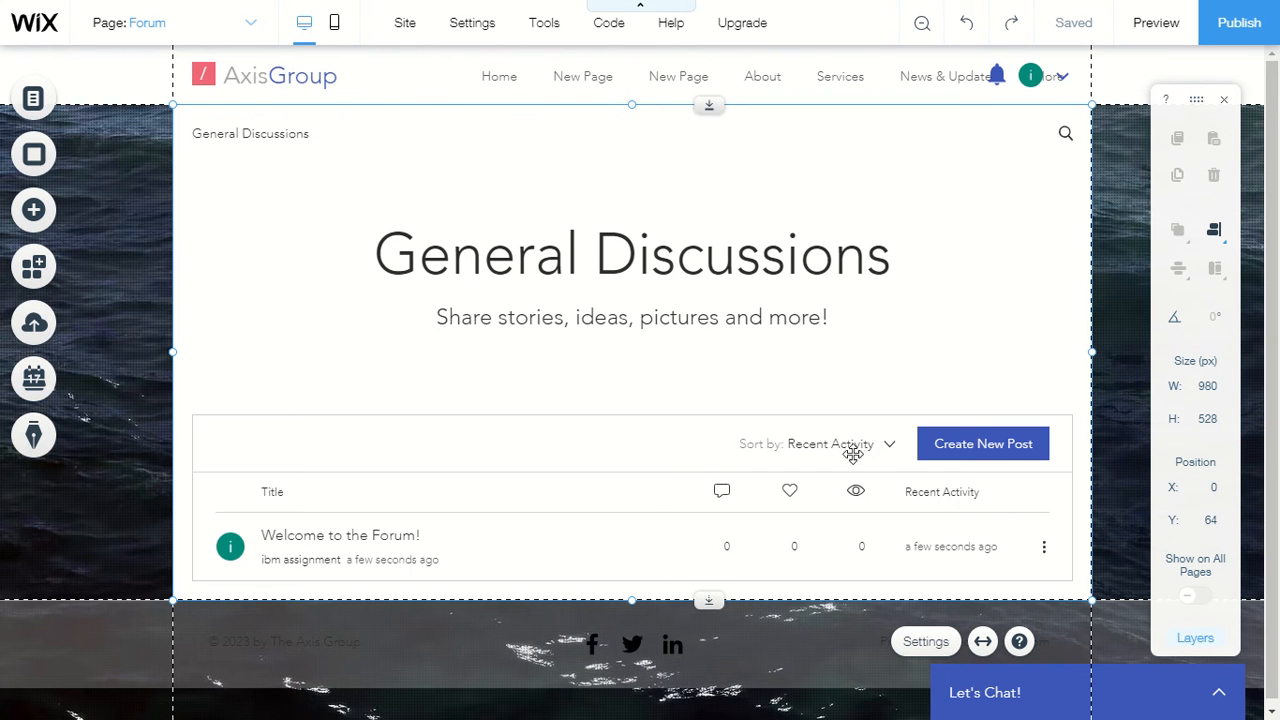
- Look over the My Uploads media categories, then switch from the Forum page to the Home page
click(36, 325)
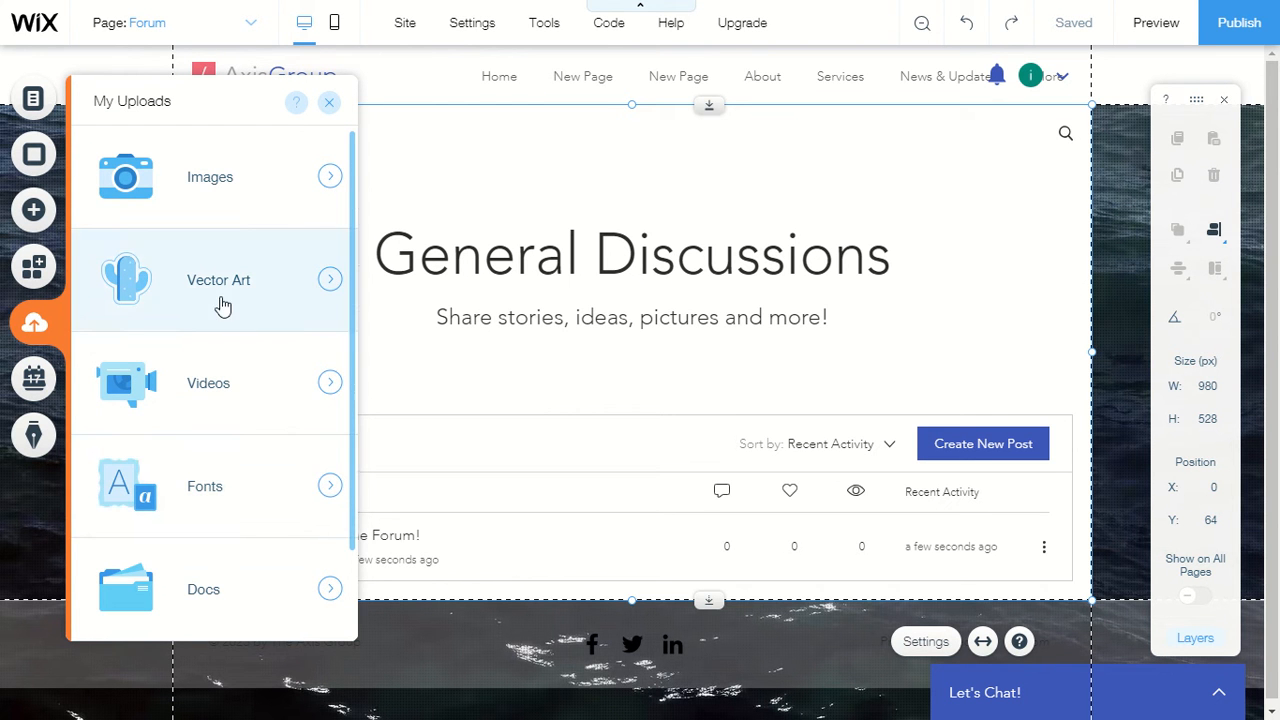
click(329, 103)
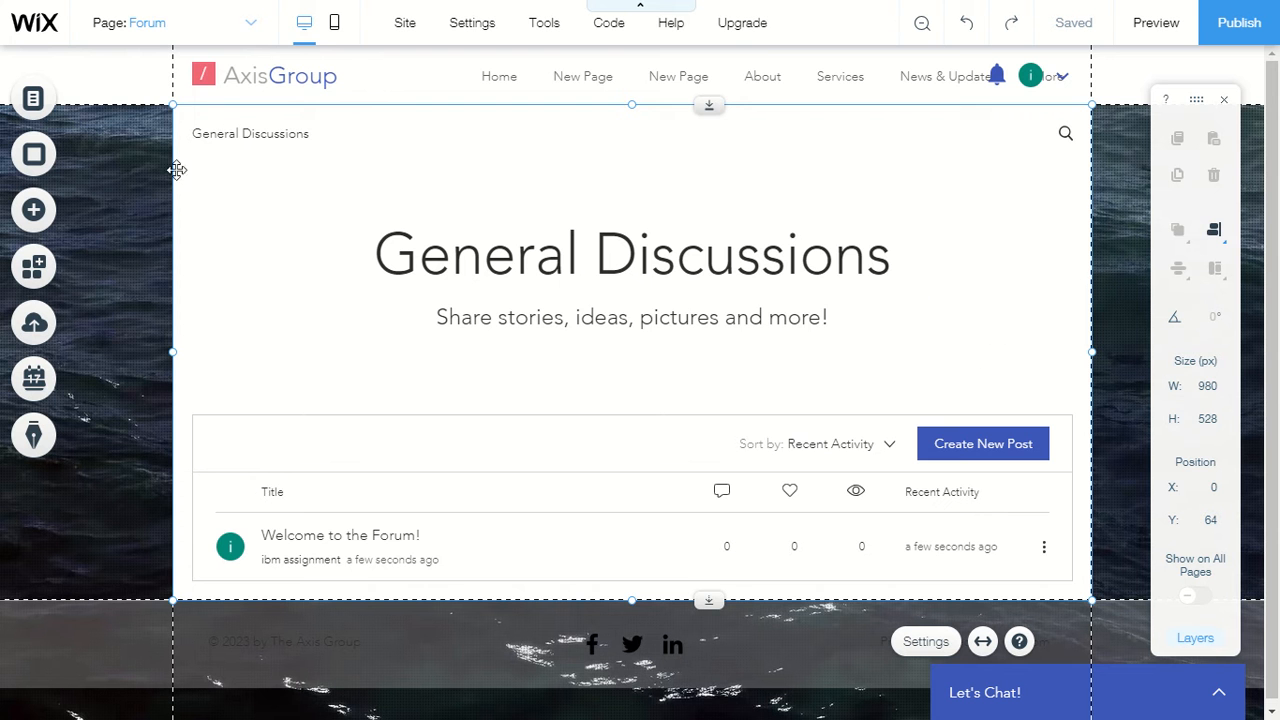
click(233, 28)
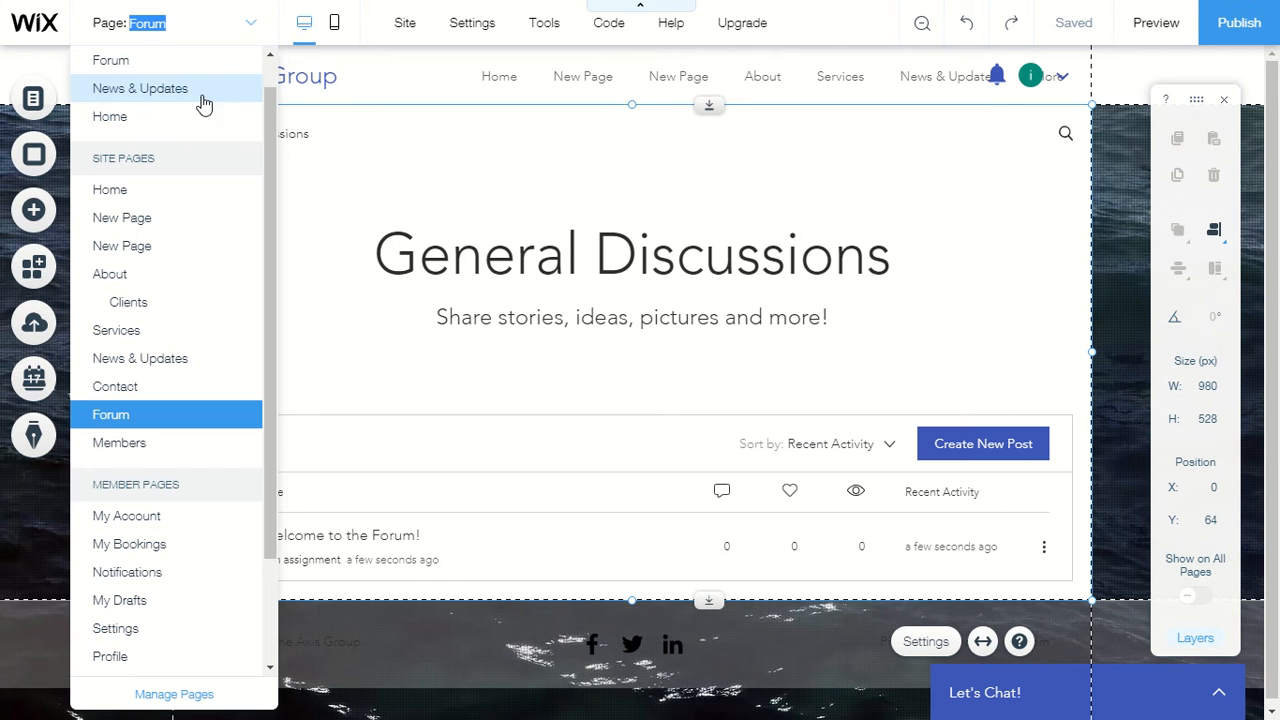
click(171, 197)
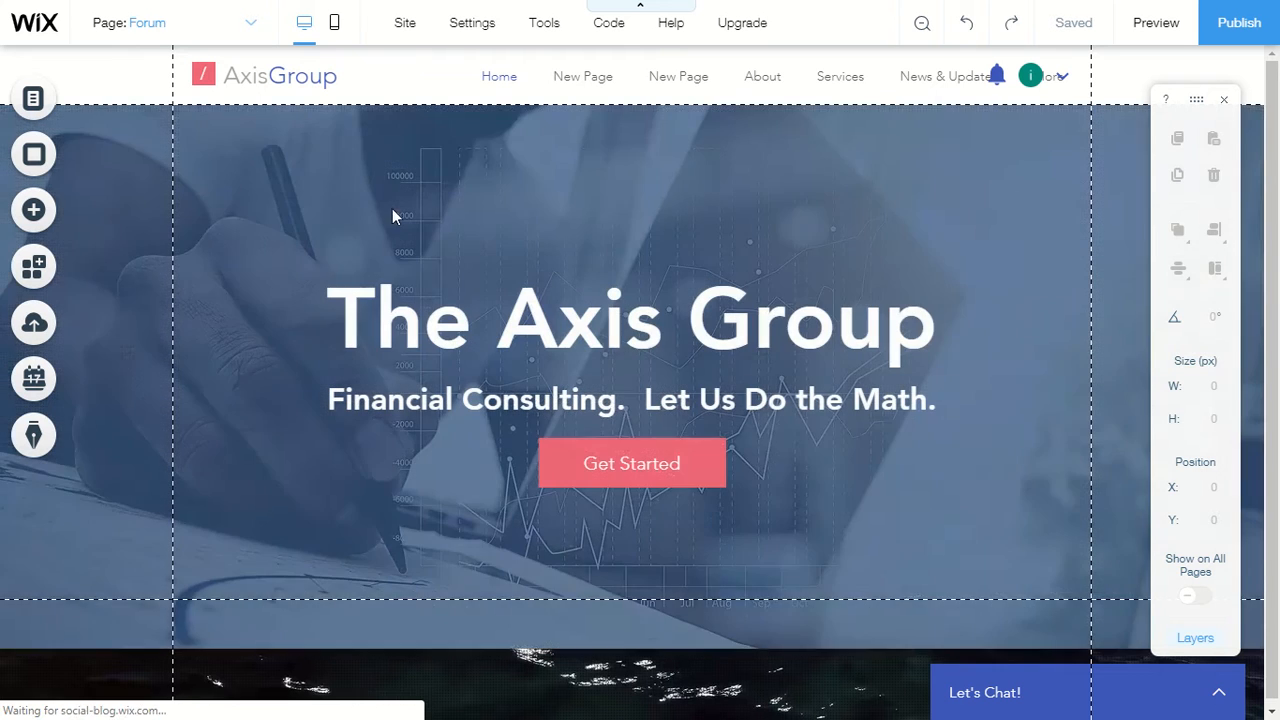
- Move the "The Axis Group" heading up on the Home page's welcome strip to position X 0, Y 206
click(800, 318)
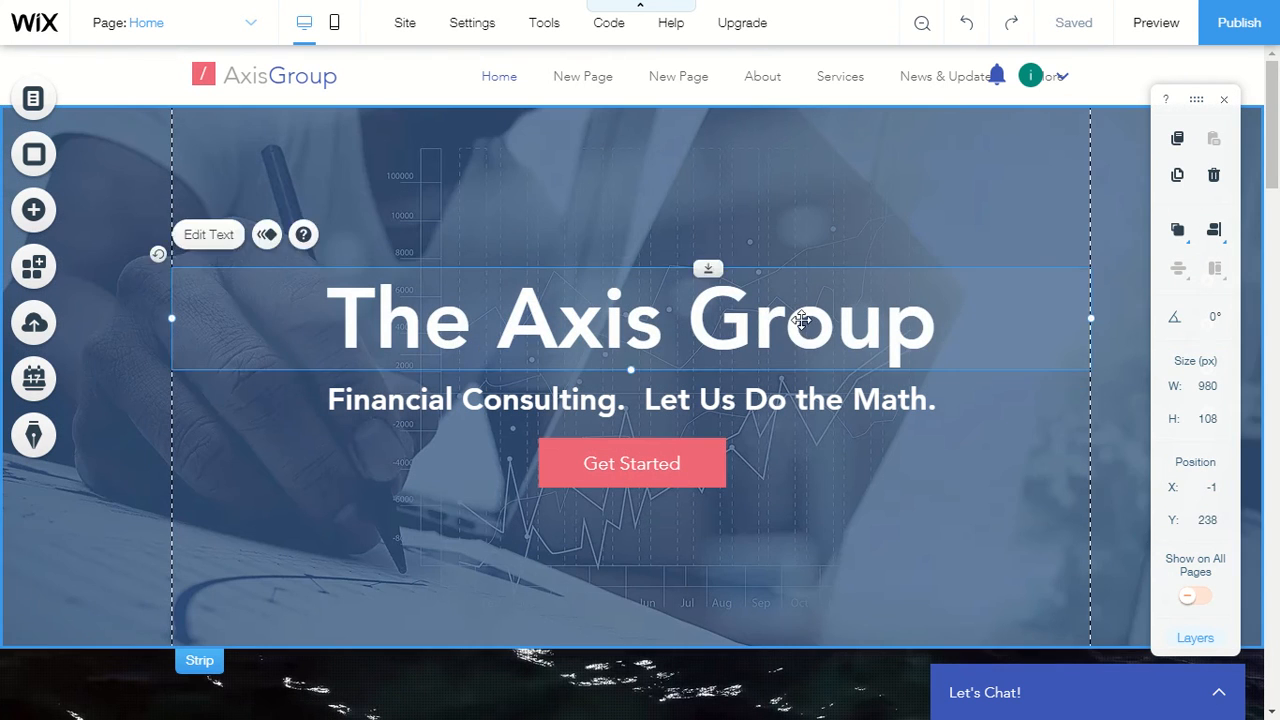
mouse_move(800, 318)
mouse_down()
mouse_move(808, 294)
mouse_move(789, 277)
mouse_move(726, 280)
mouse_move(643, 317)
mouse_move(828, 346)
mouse_move(779, 314)
mouse_move(792, 314)
mouse_up()
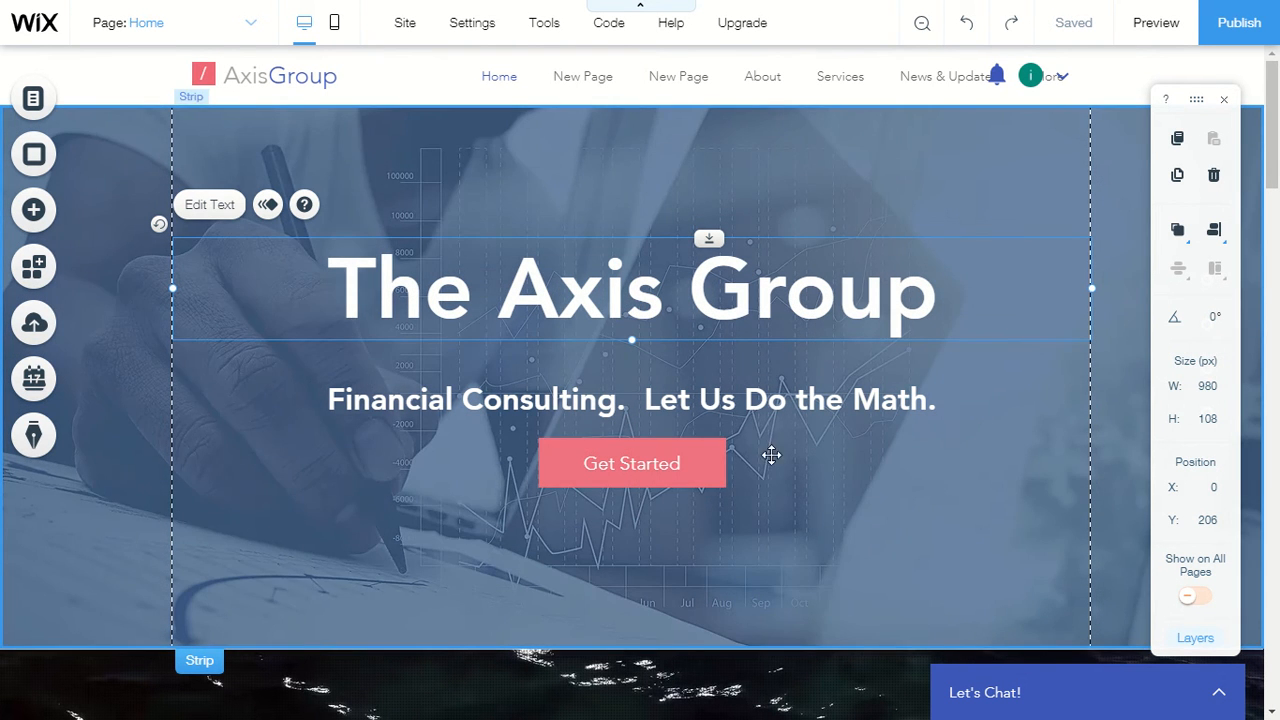
- Look over the heading's text settings, including the Effects and Character & Line Spacing options, and close them without changes
scroll(930, 400, down, 1)
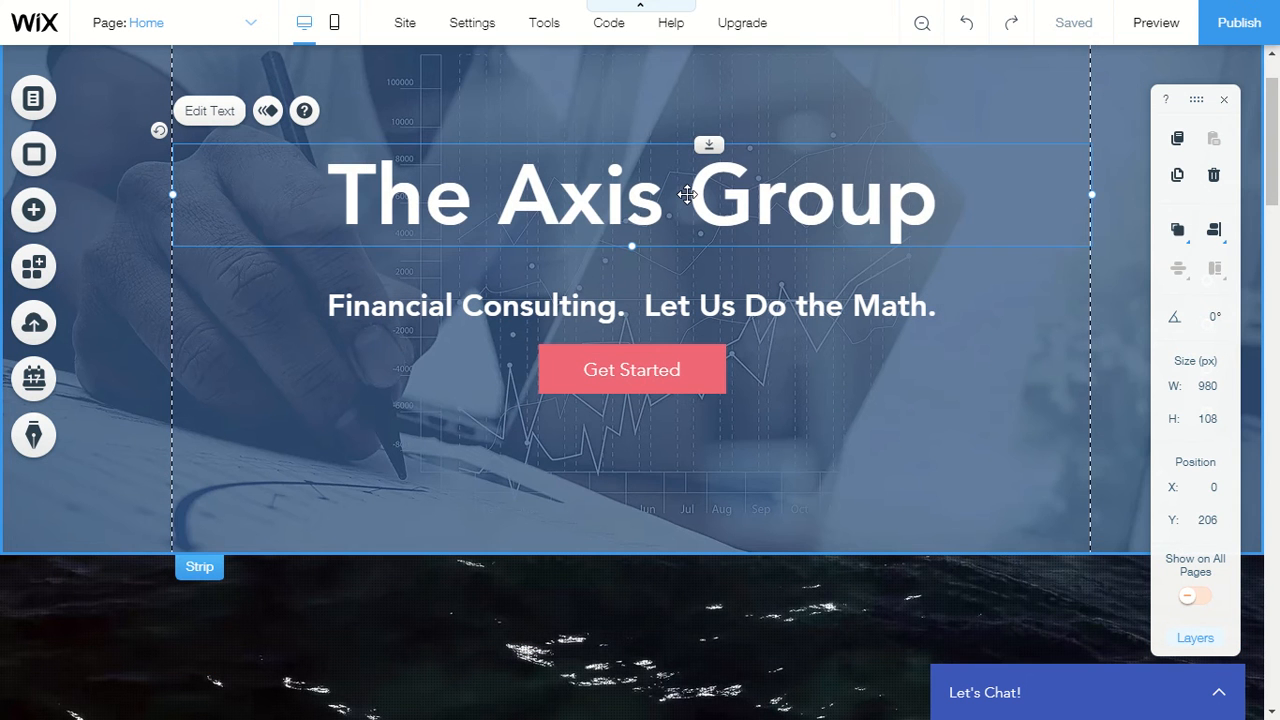
double_click(750, 205)
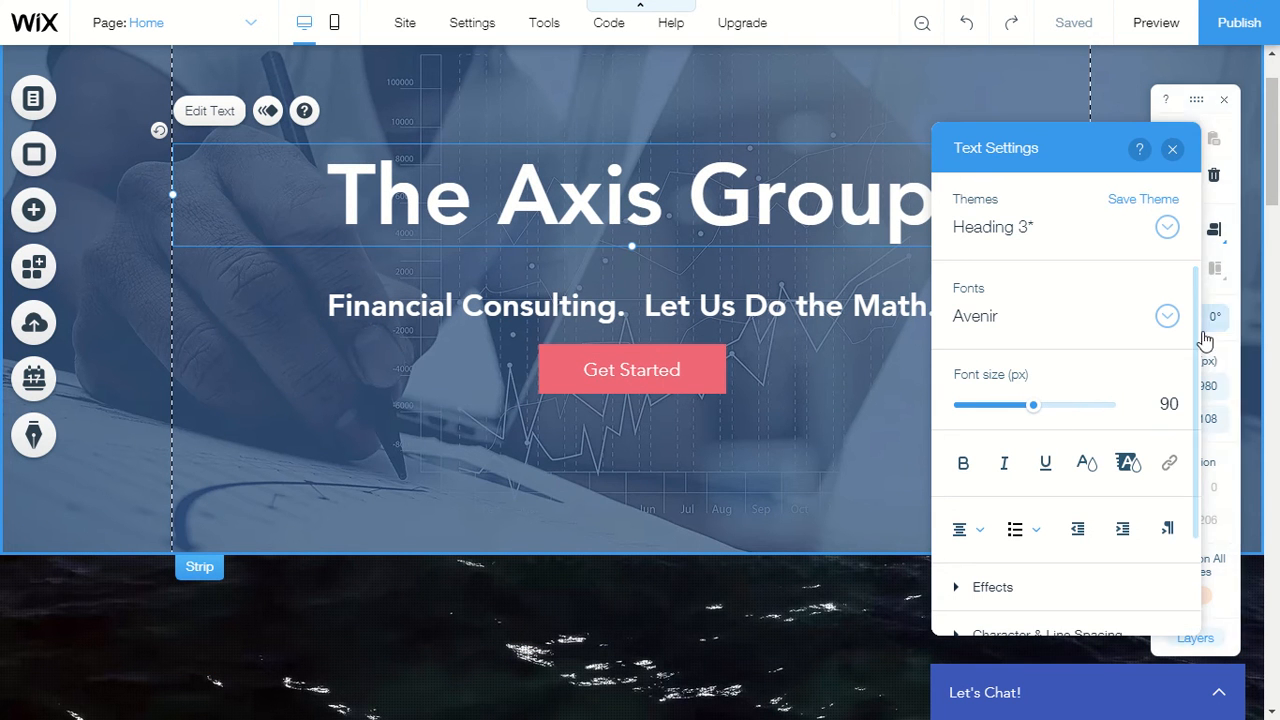
drag(1200, 338, 1199, 416)
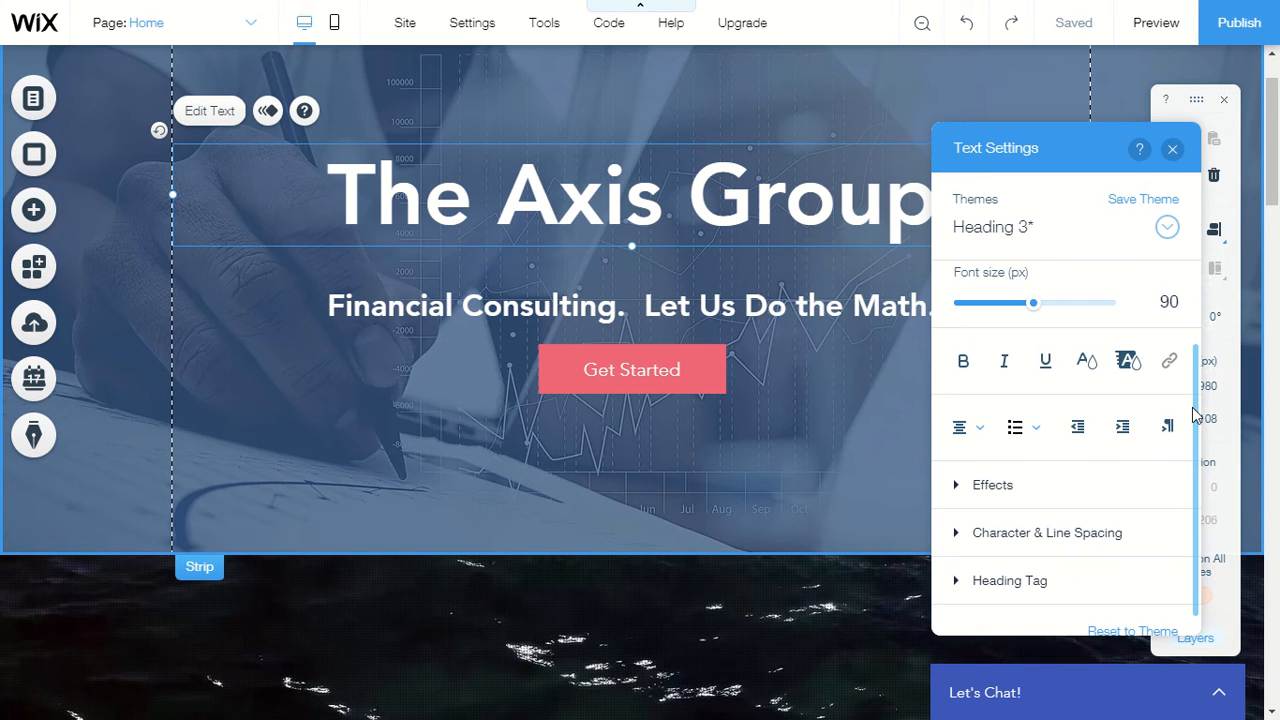
click(1003, 497)
scroll(1013, 487, down, 1)
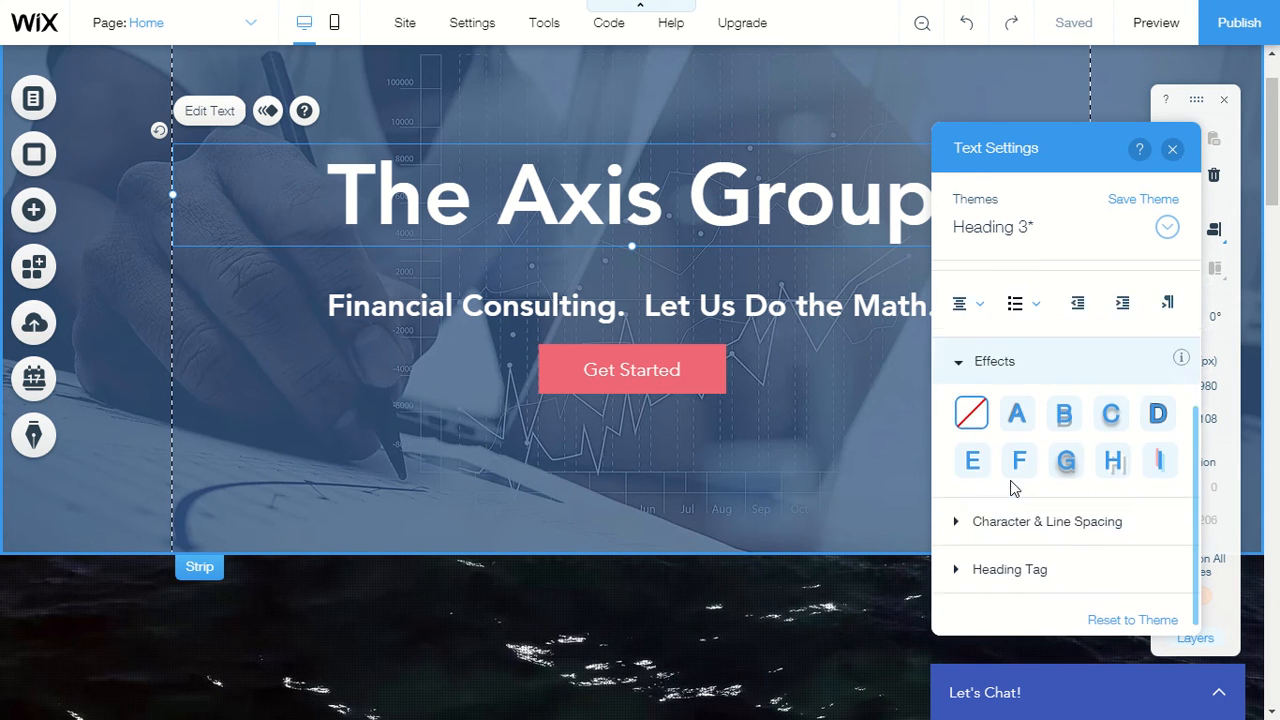
click(1025, 513)
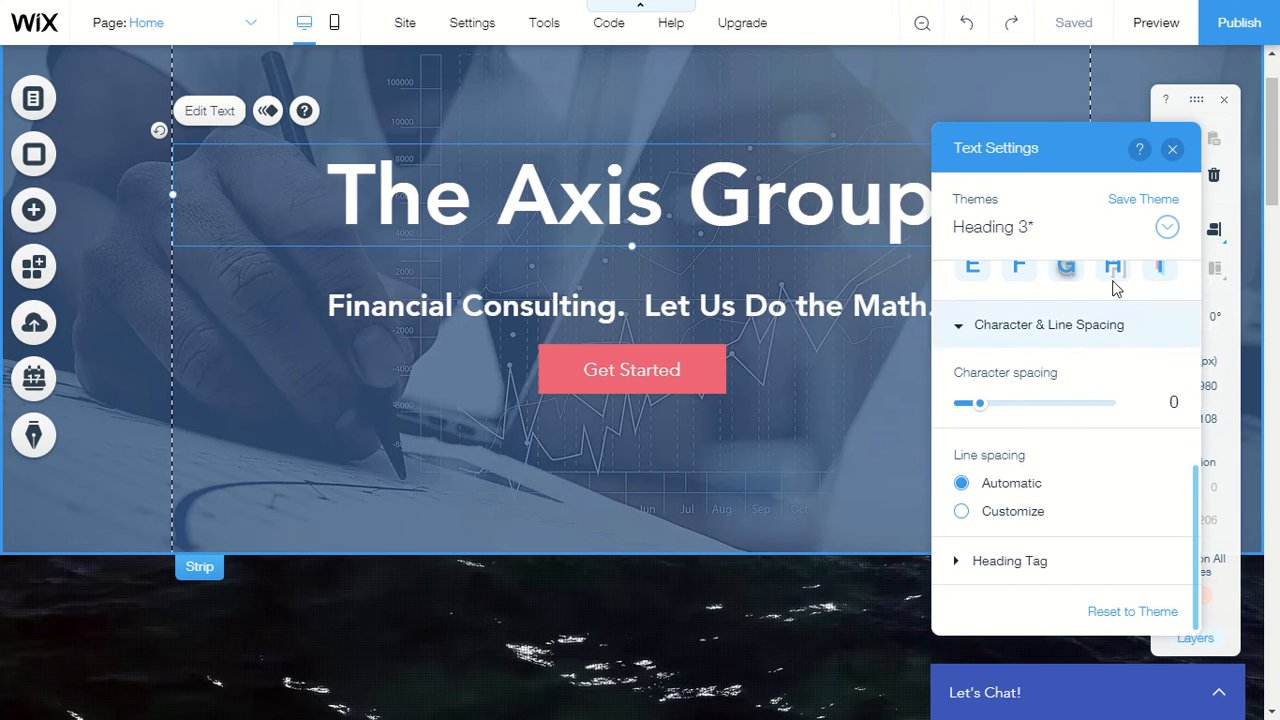
click(1173, 150)
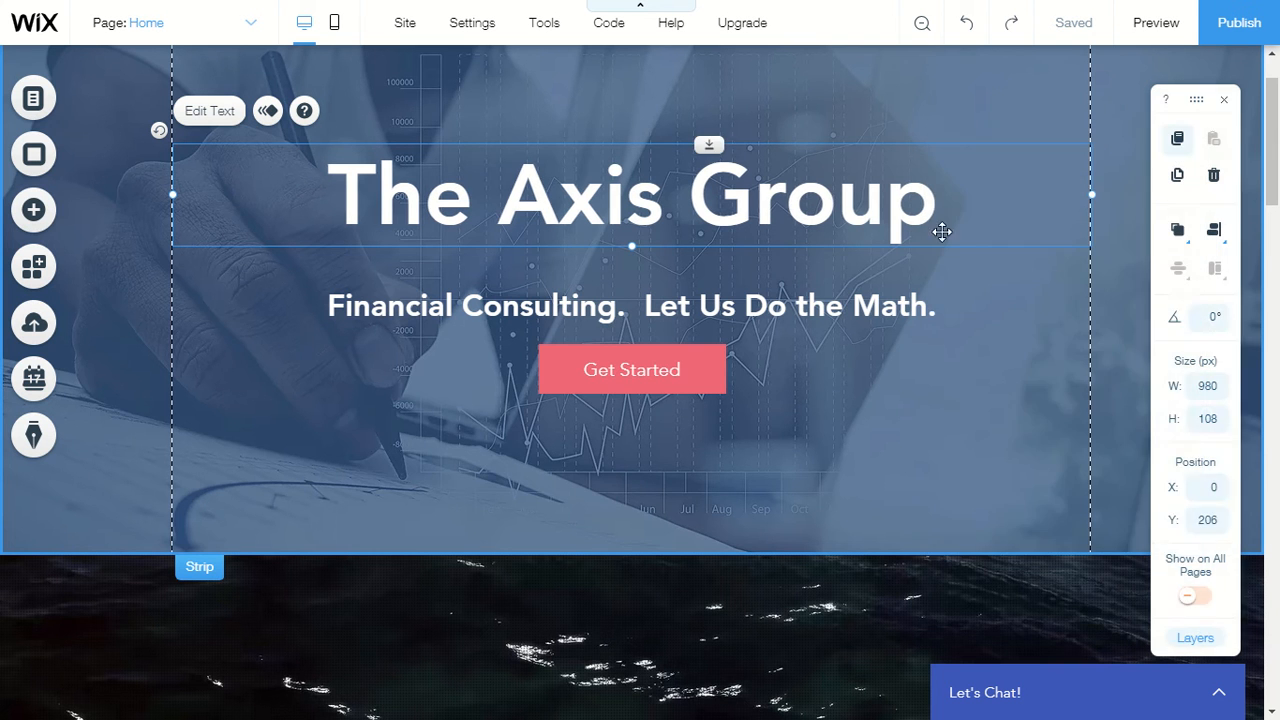
- Review the Home page's sections from Our Services, Our Team and Our Clients to Latest Articles and Contact, then return to the welcome strip
scroll(862, 333, down, 5)
scroll(865, 331, down, 7)
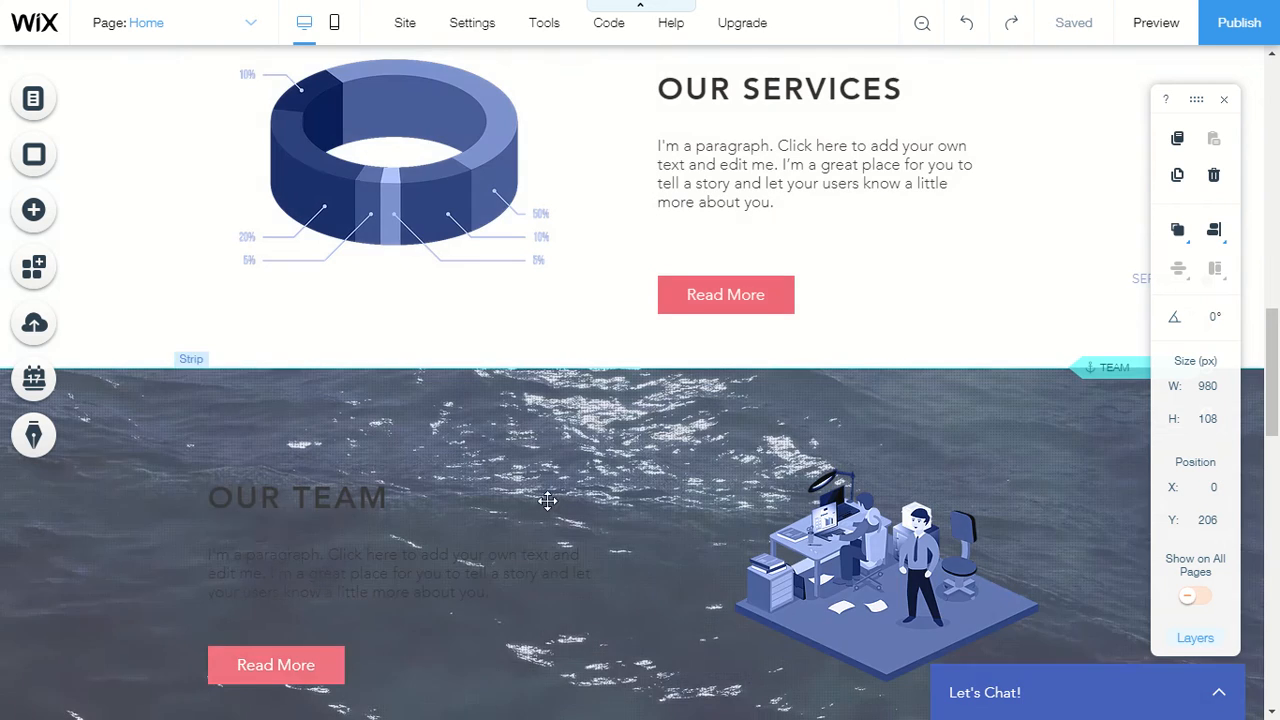
scroll(543, 500, down, 2)
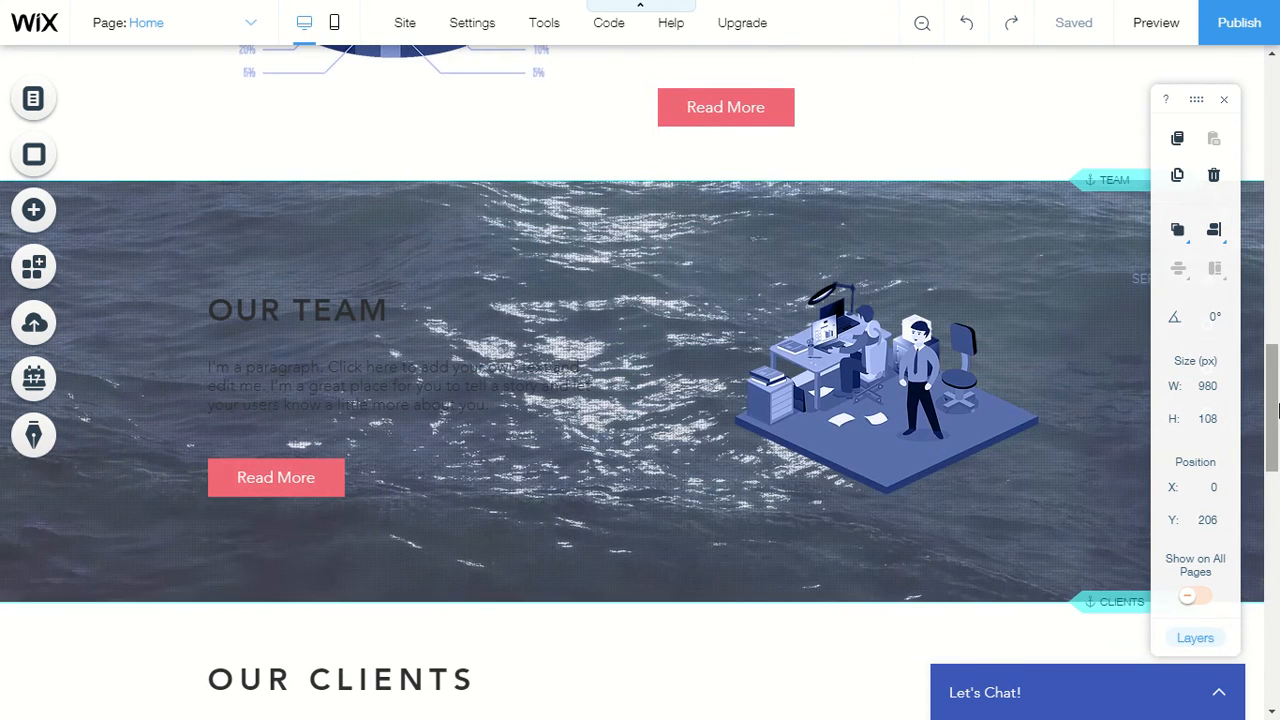
drag(1276, 410, 1276, 463)
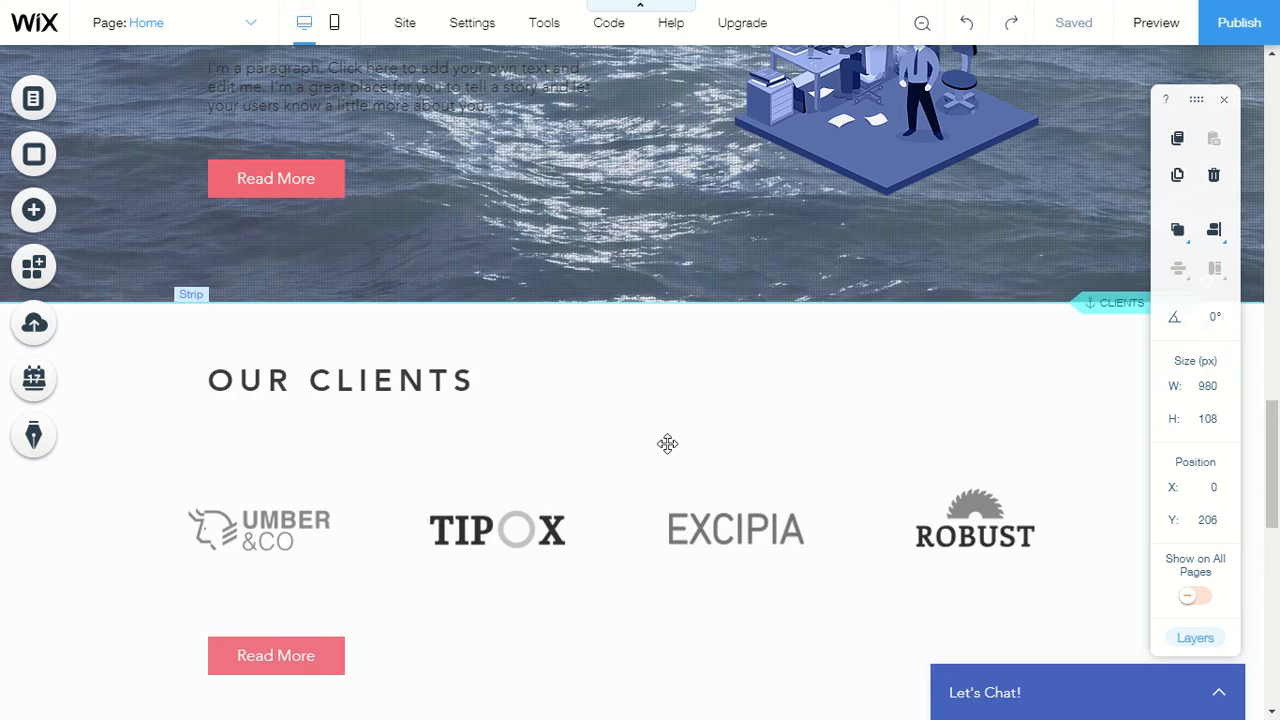
scroll(708, 442, up, 4)
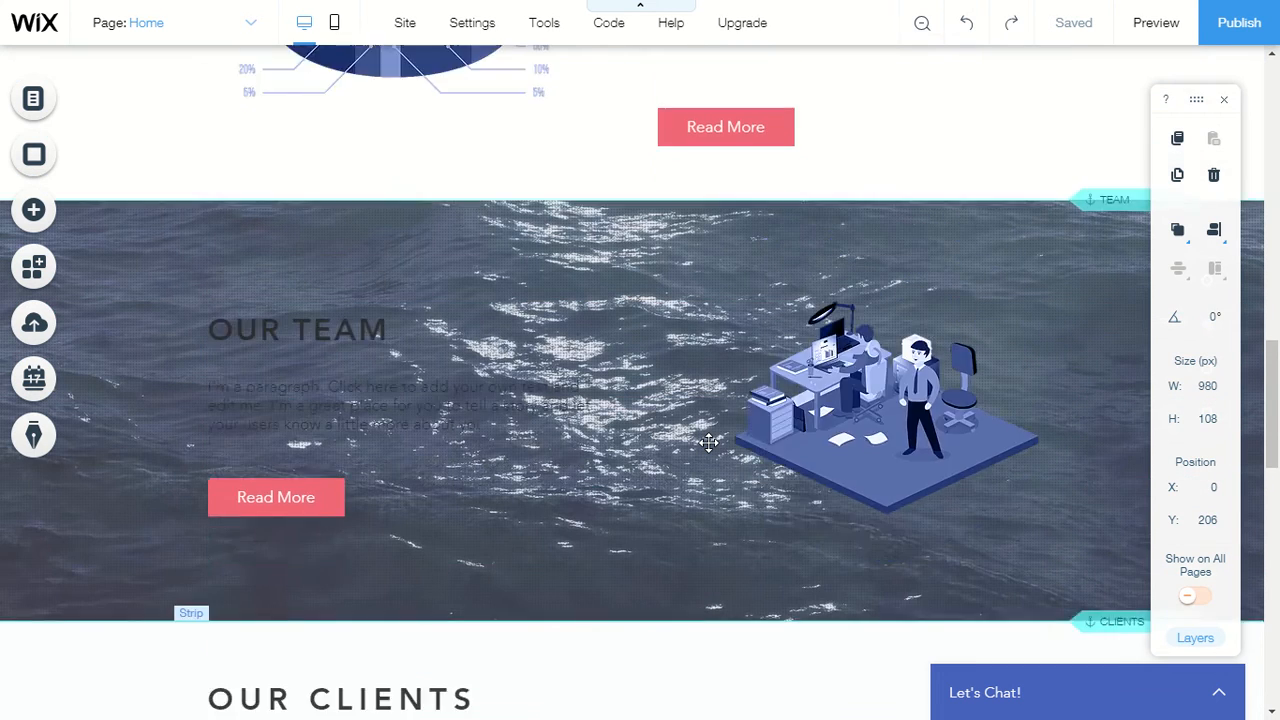
scroll(708, 442, up, 1)
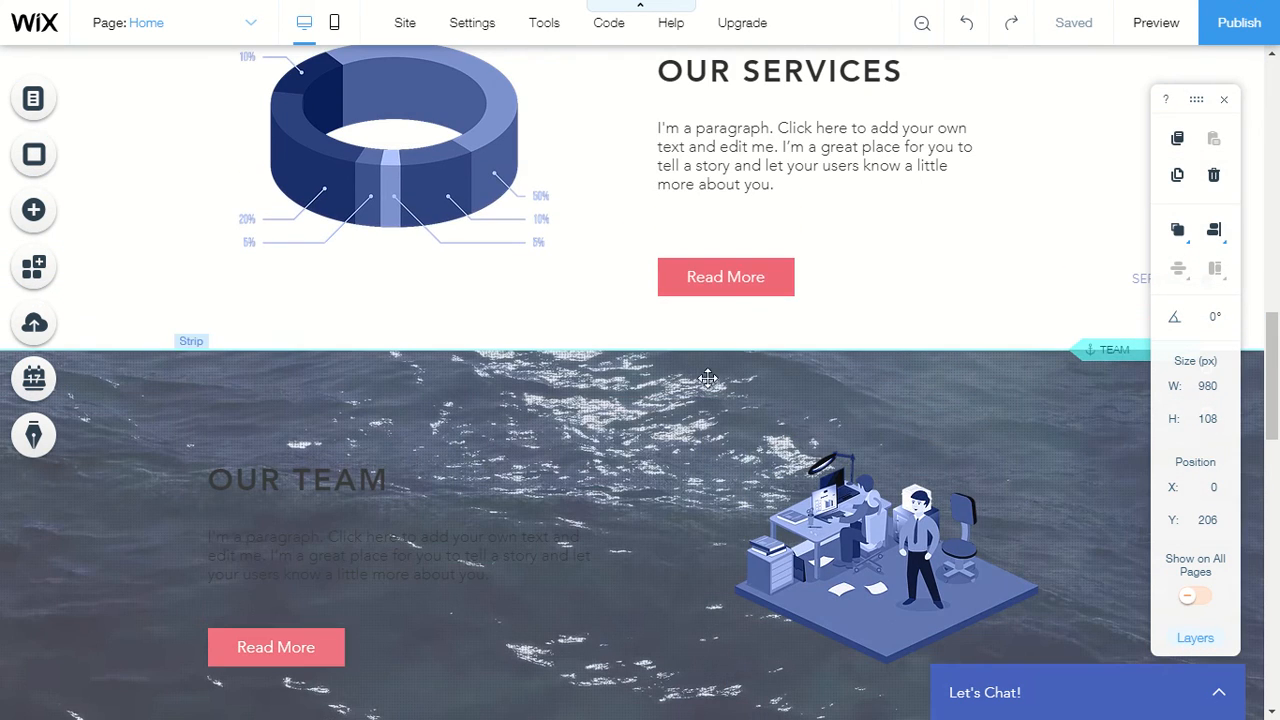
scroll(651, 363, down, 6)
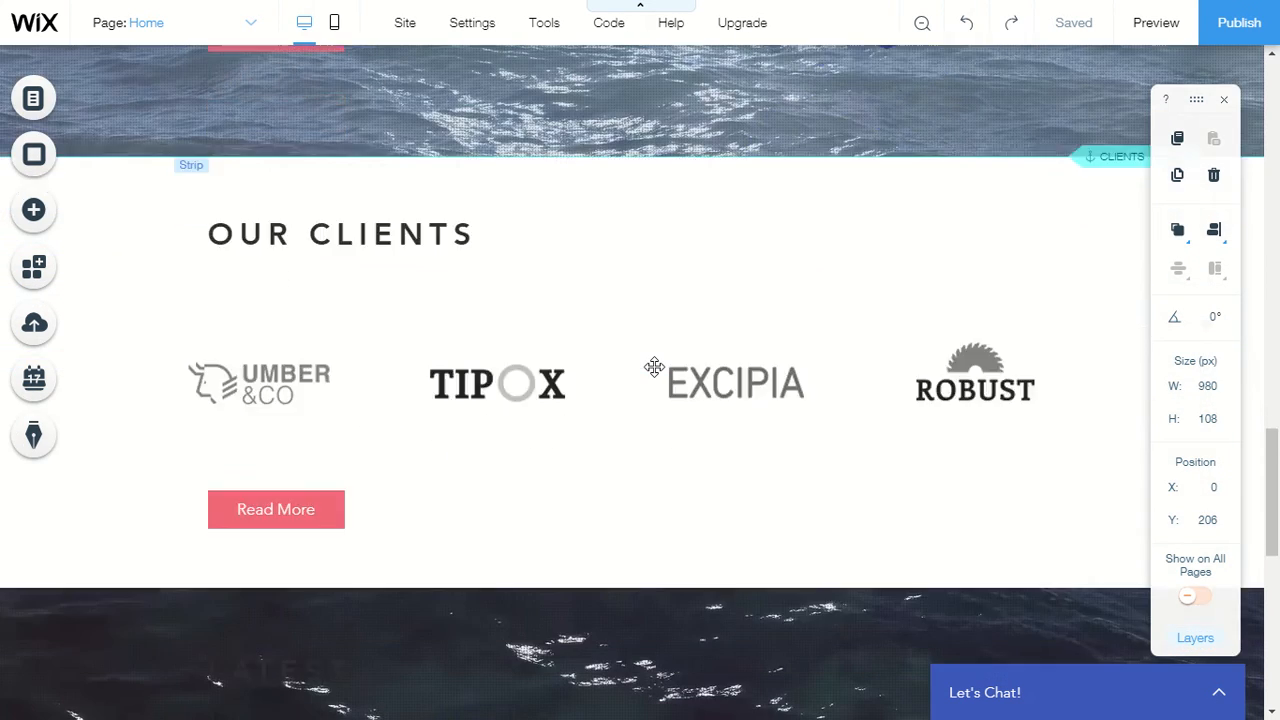
scroll(654, 367, down, 4)
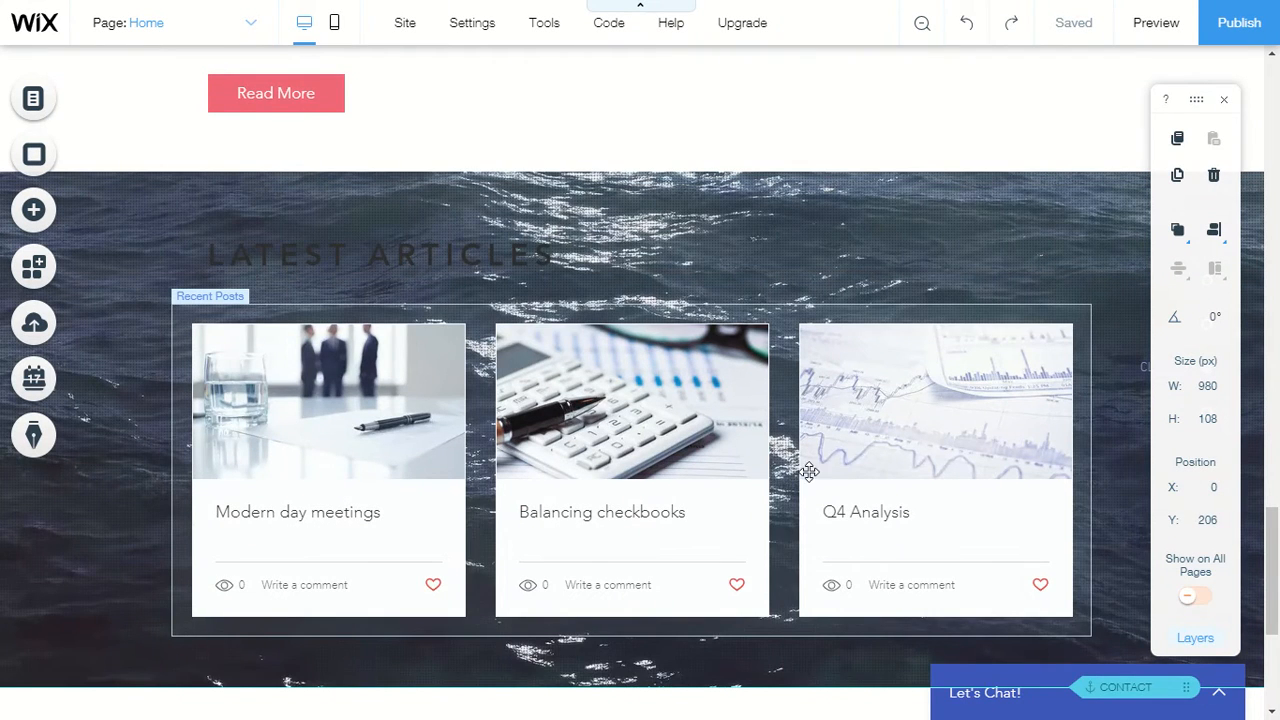
scroll(809, 472, down, 2)
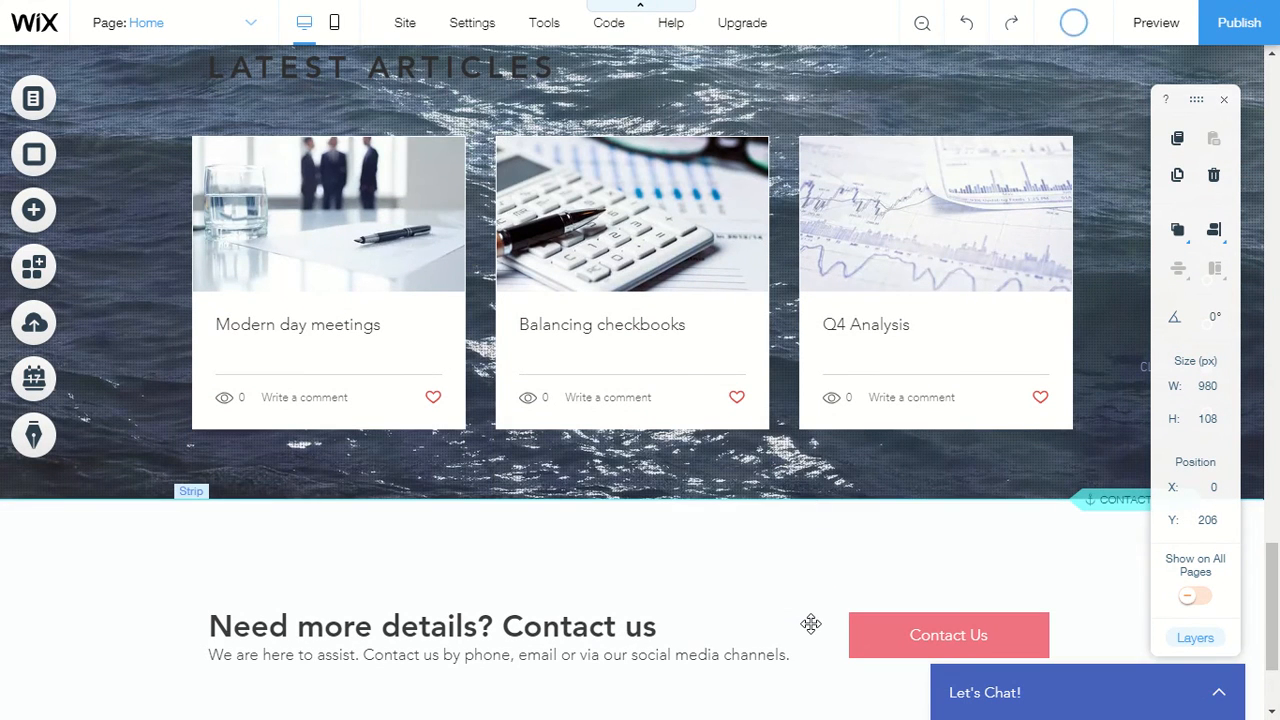
mouse_move(597, 20)
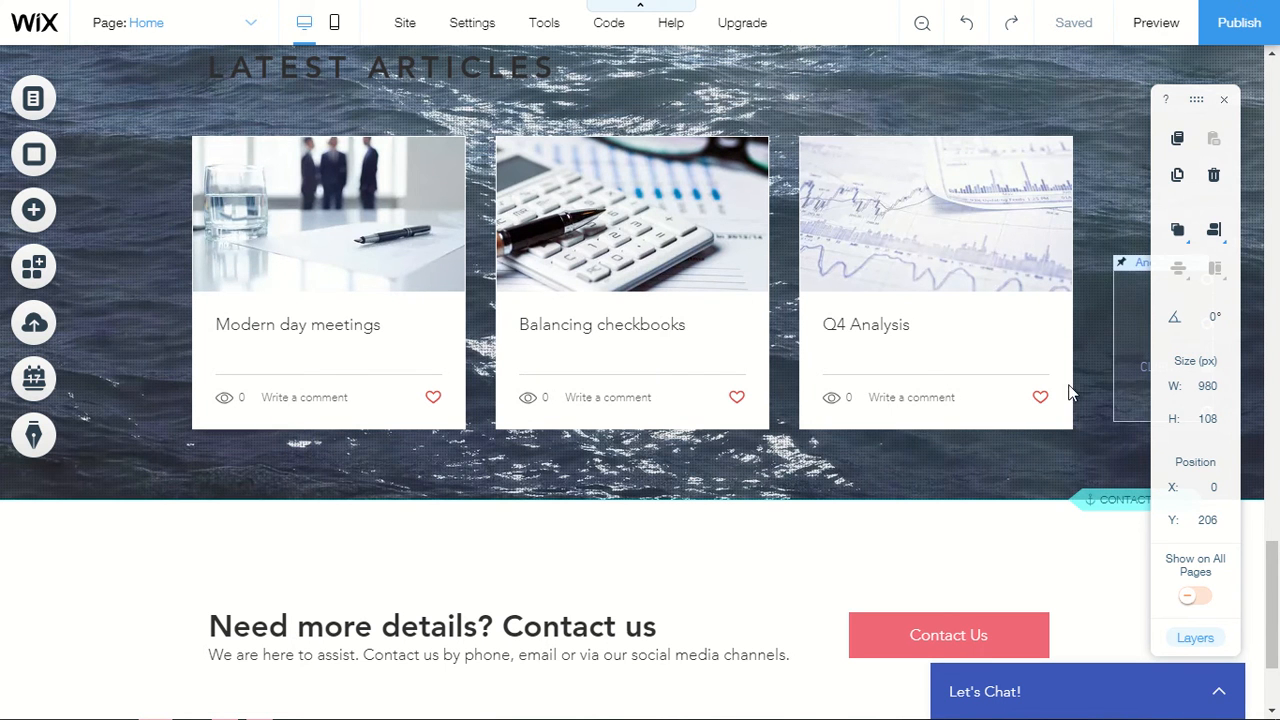
drag(1276, 592, 1276, 93)
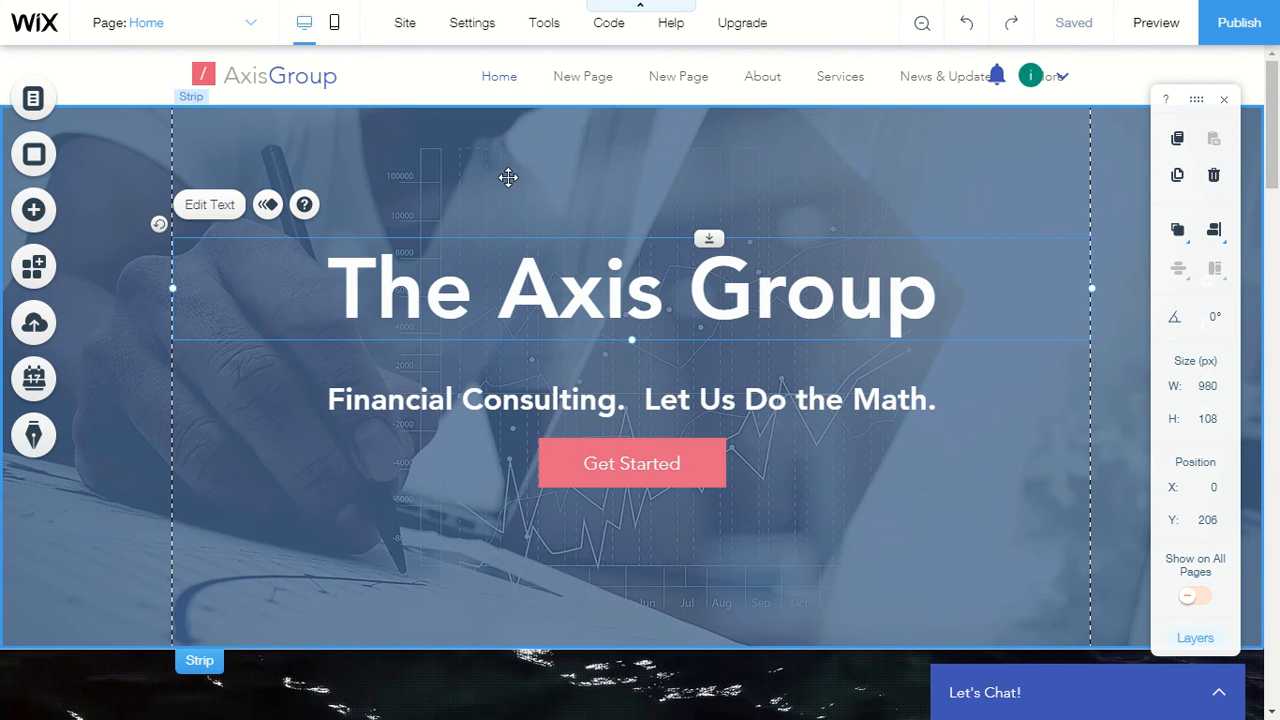
- Publish the website and dismiss the publishing confirmation
click(509, 177)
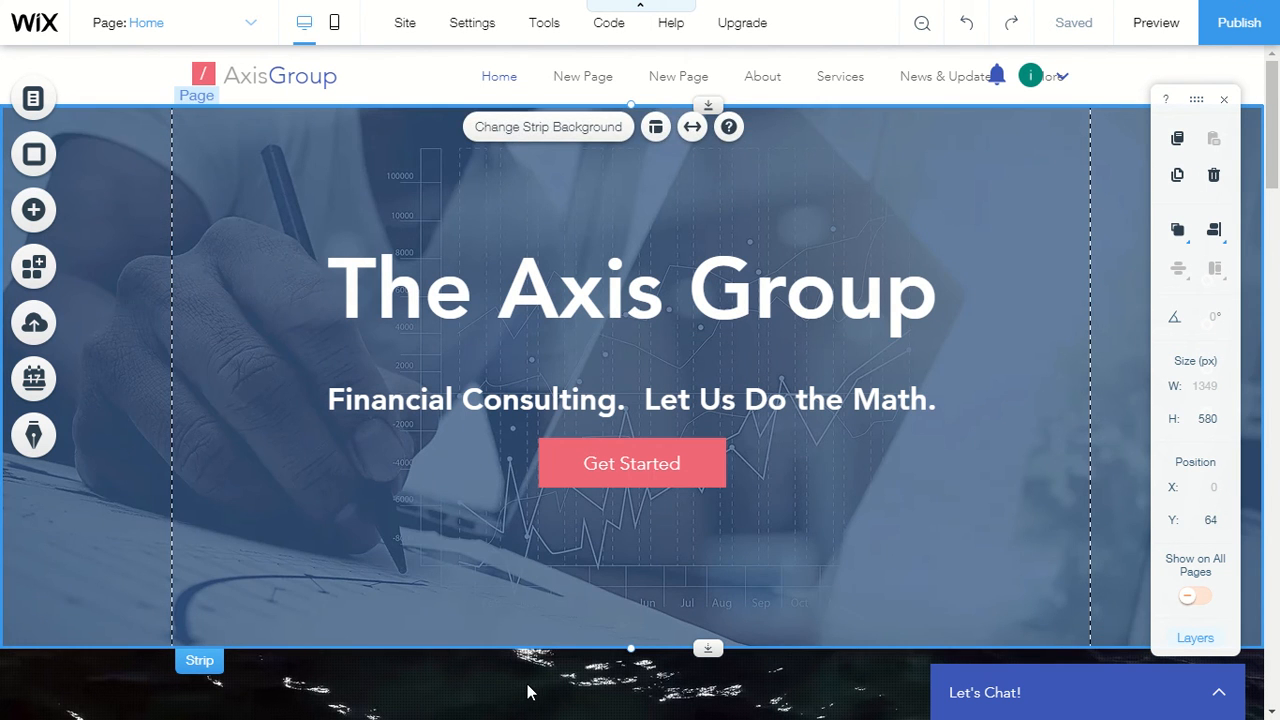
click(691, 617)
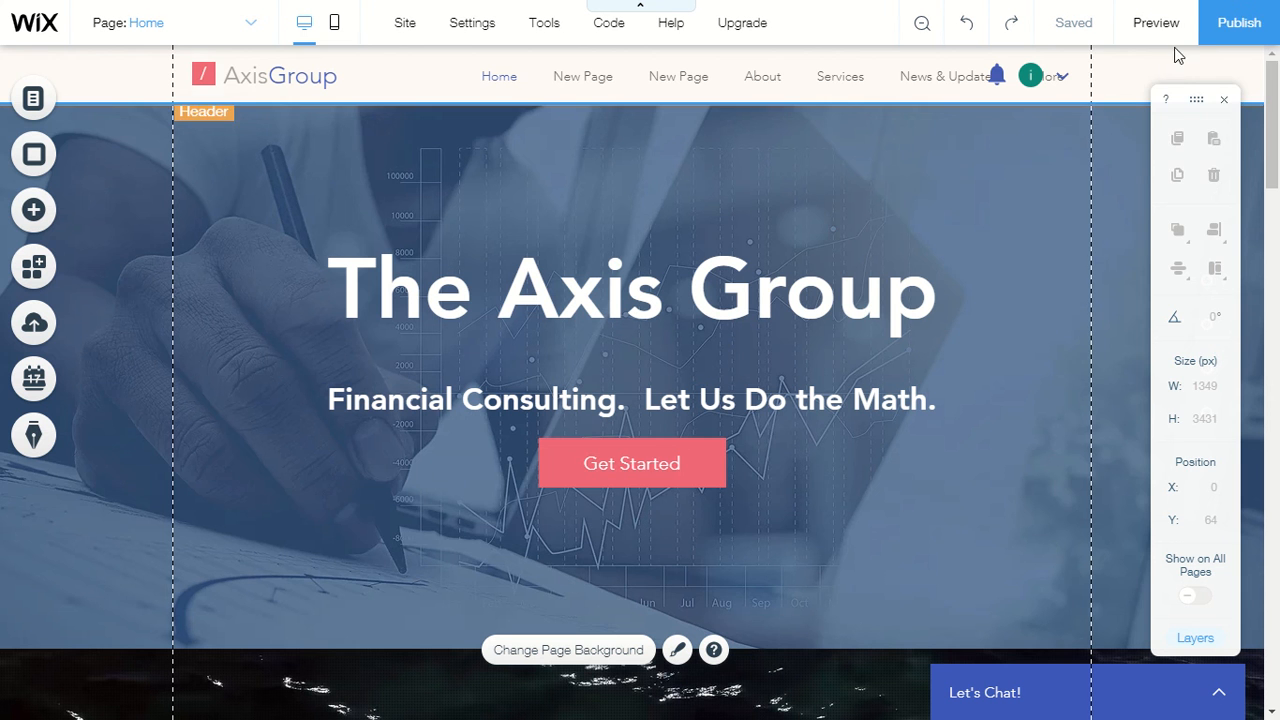
click(1247, 33)
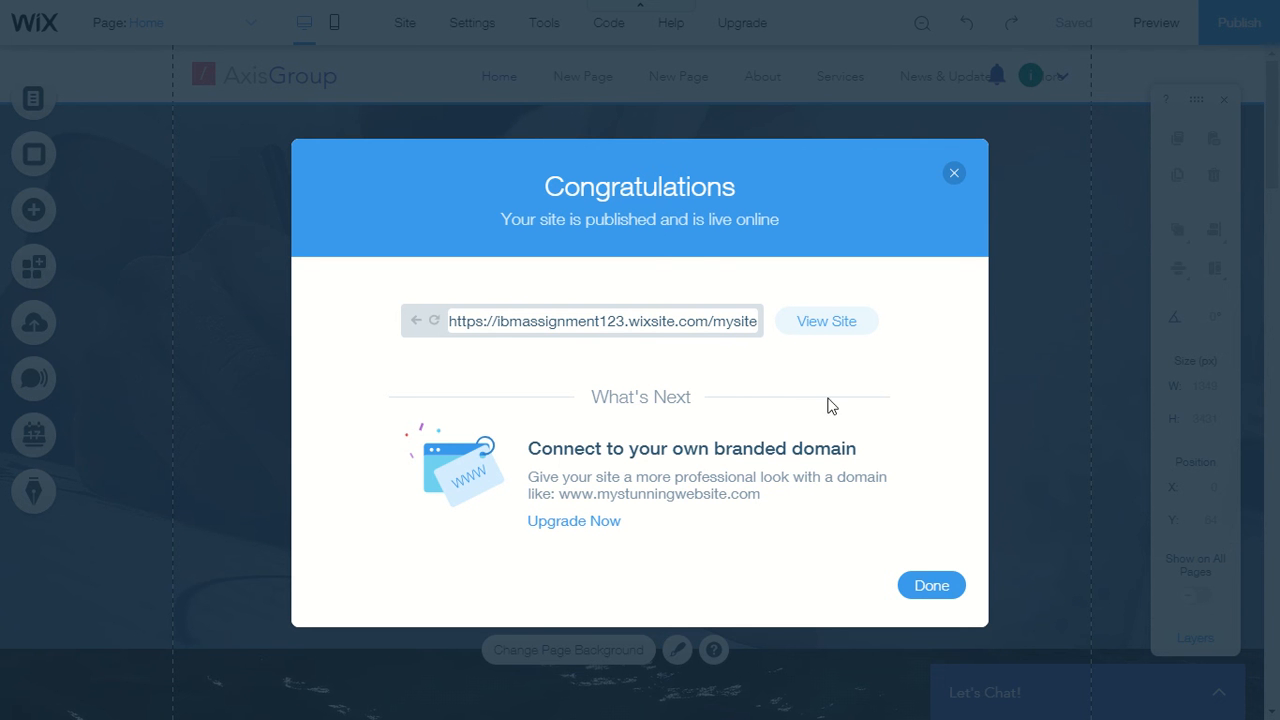
click(931, 586)
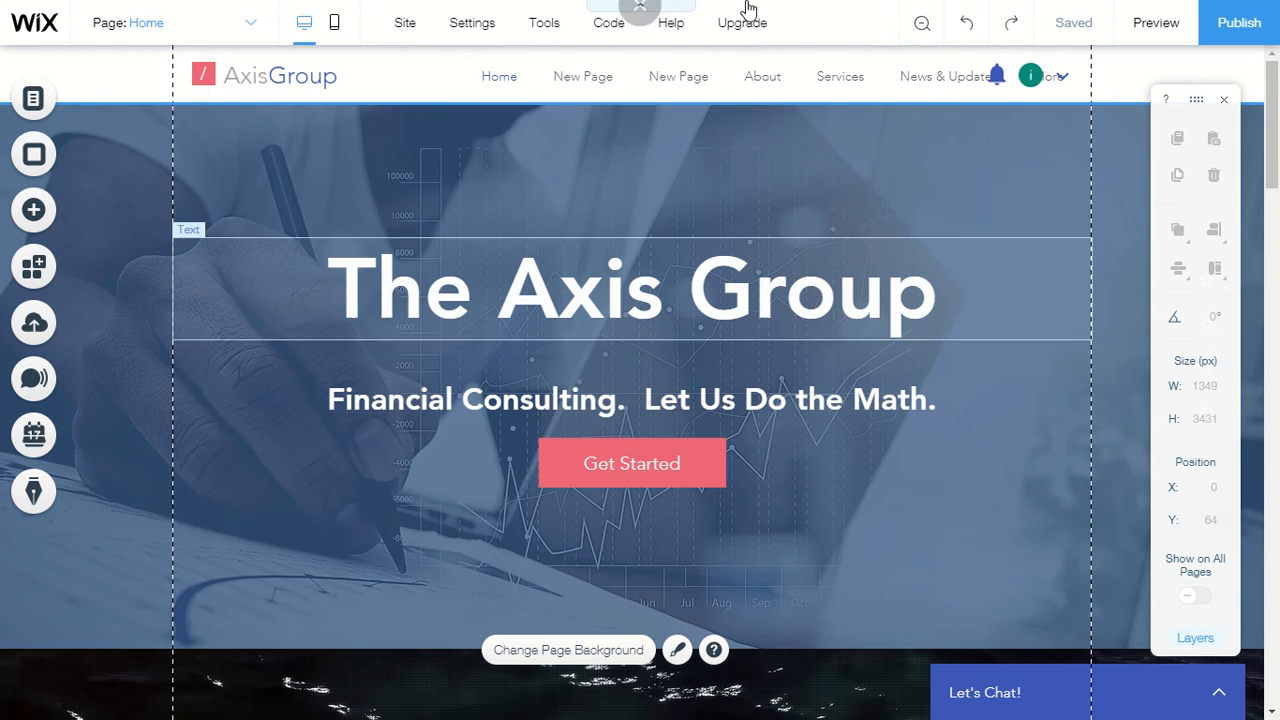
mouse_move(689, 40)
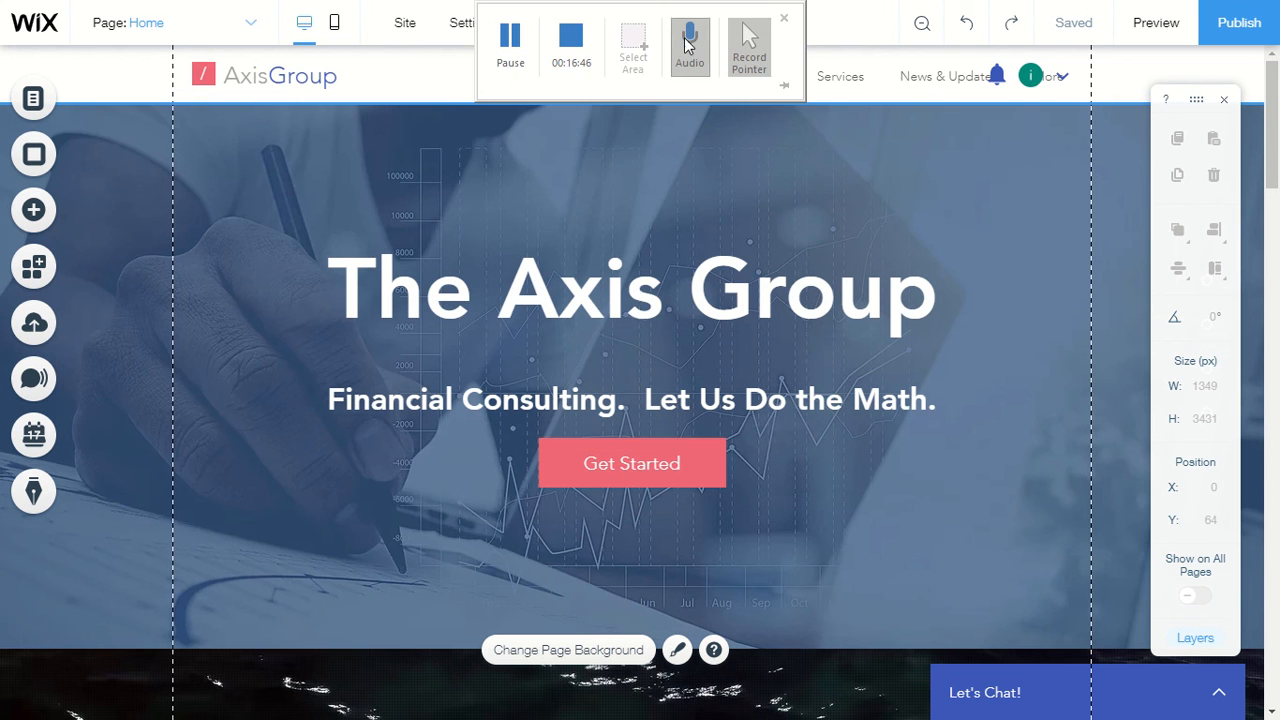